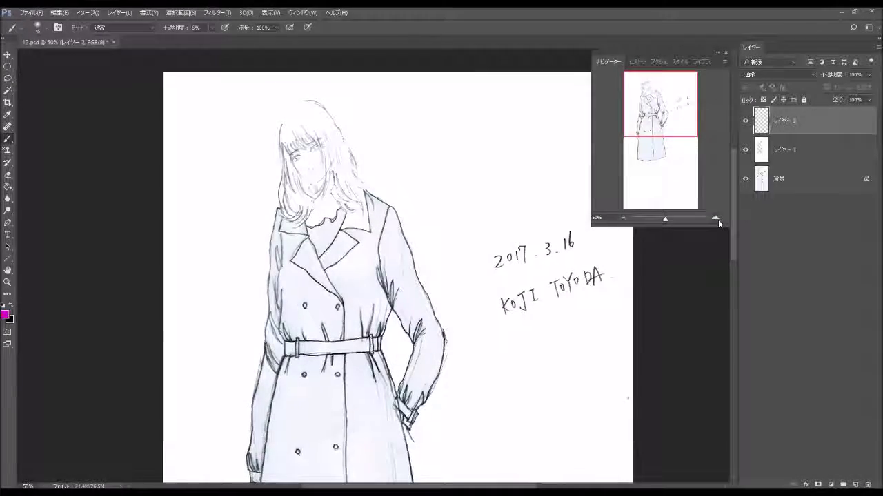
Step: Zoom in on the face and brush faint pink blush onto both cheeks
left_click(718, 219)
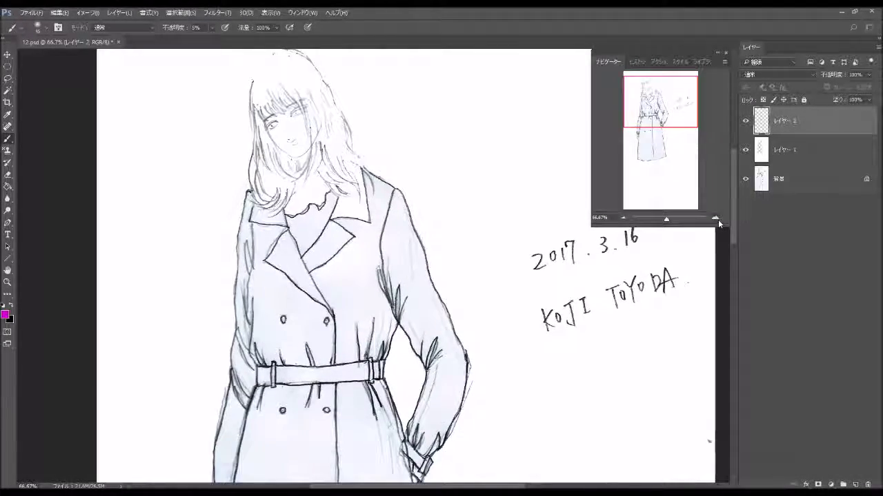
left_click(718, 220)
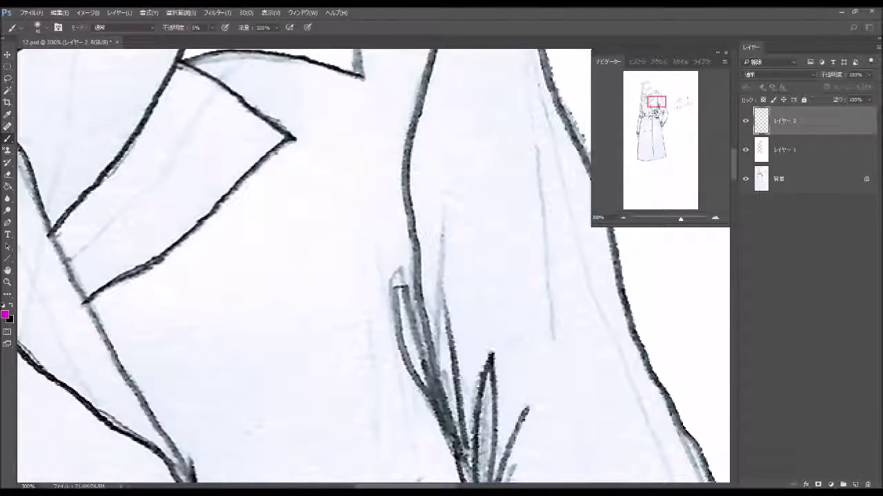
left_click_drag(656, 102, 646, 87)
scroll(633, 262, "up", 3)
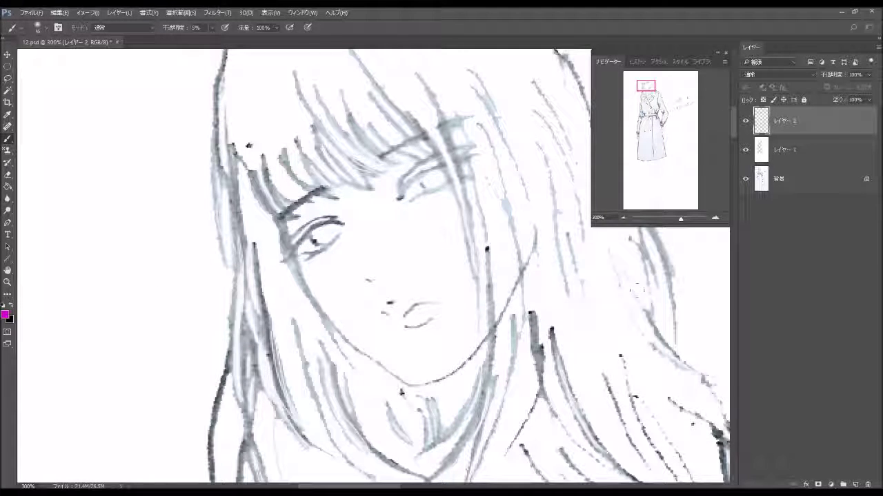
left_click_drag(414, 224, 440, 195)
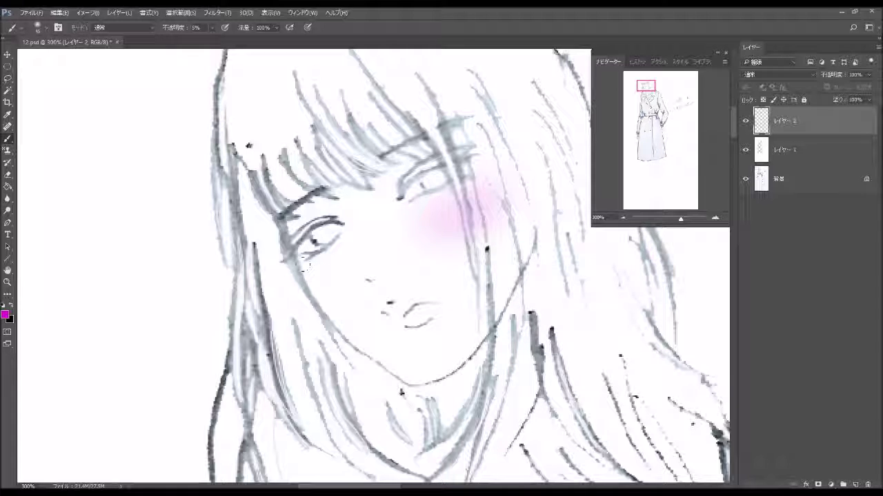
left_click_drag(322, 256, 288, 279)
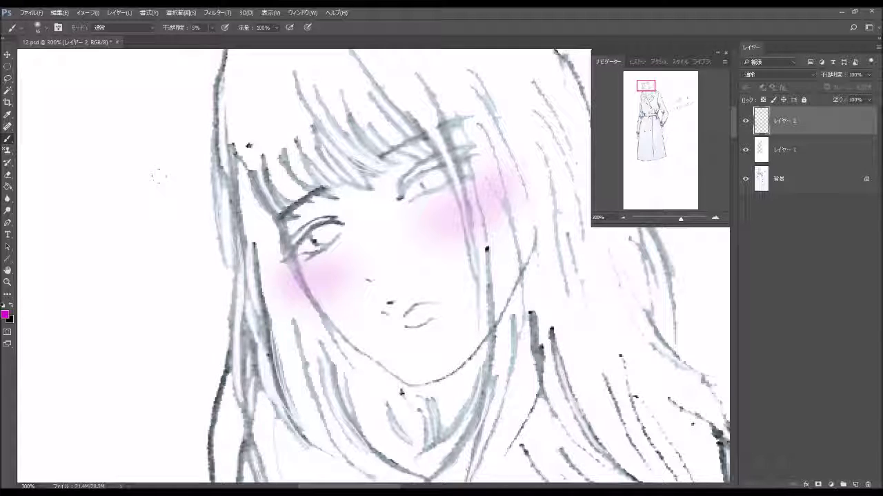
Step: Switch to a smaller brush tip and paint the lips pink
left_click(42, 29)
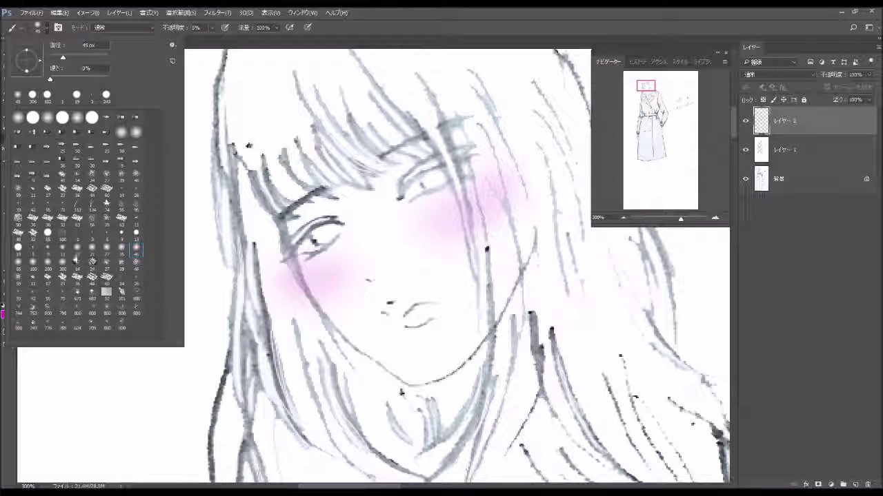
left_click(105, 260)
left_click(416, 315)
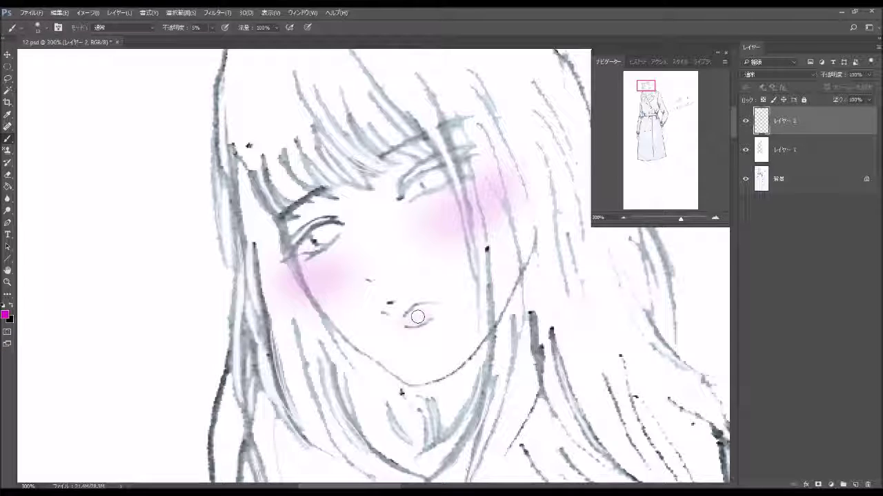
mouse_move(423, 313)
left_mouse_down()
mouse_move(397, 310)
mouse_move(428, 307)
mouse_move(413, 314)
left_mouse_up()
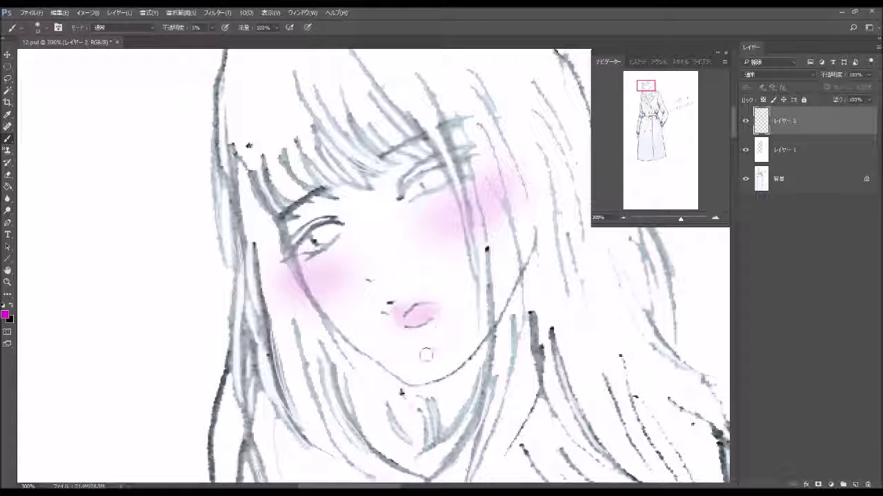
Step: In near-black, darken the hair strands beside both eyes and shade under the jaw and neck
left_click(5, 314)
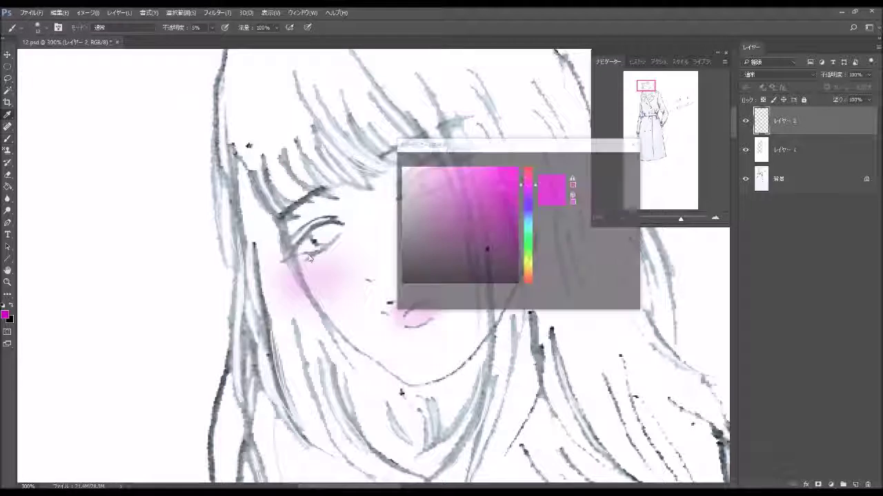
left_click(511, 273)
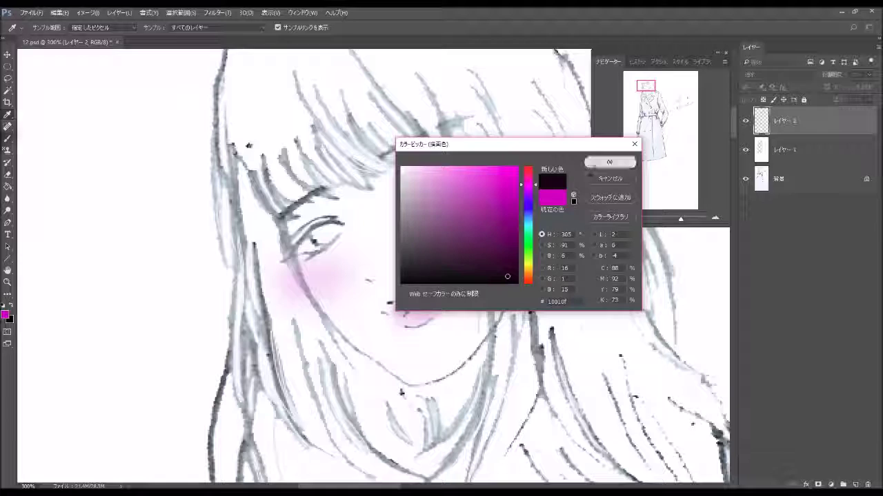
left_click(610, 162)
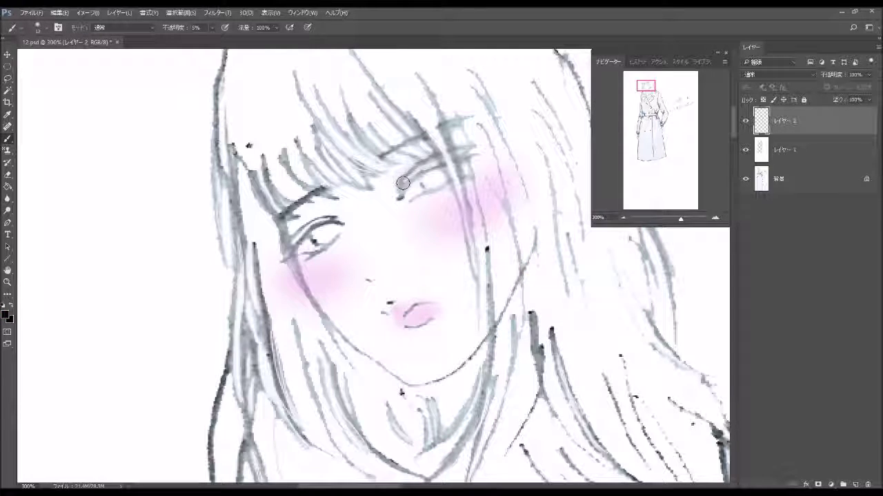
mouse_move(469, 141)
left_mouse_down()
mouse_move(416, 176)
mouse_move(458, 142)
mouse_move(373, 183)
mouse_move(405, 161)
mouse_move(466, 157)
mouse_move(445, 166)
left_mouse_up()
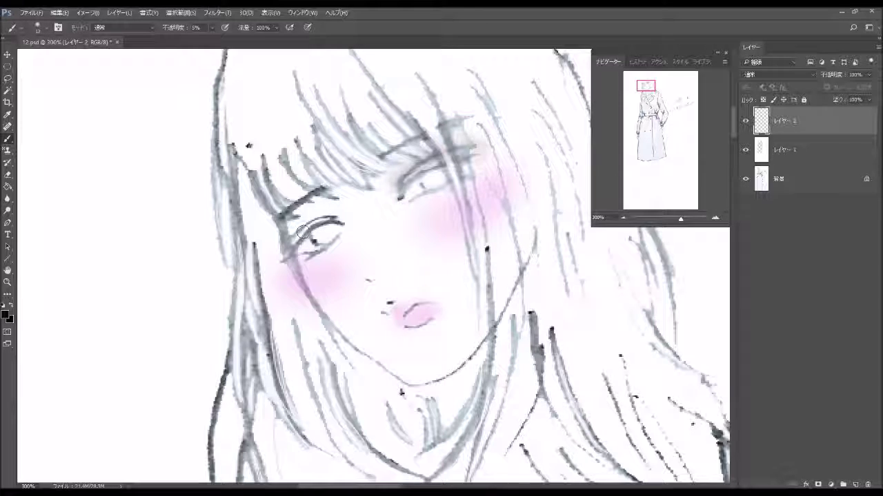
mouse_move(303, 211)
left_mouse_down()
mouse_move(289, 234)
mouse_move(333, 217)
left_mouse_up()
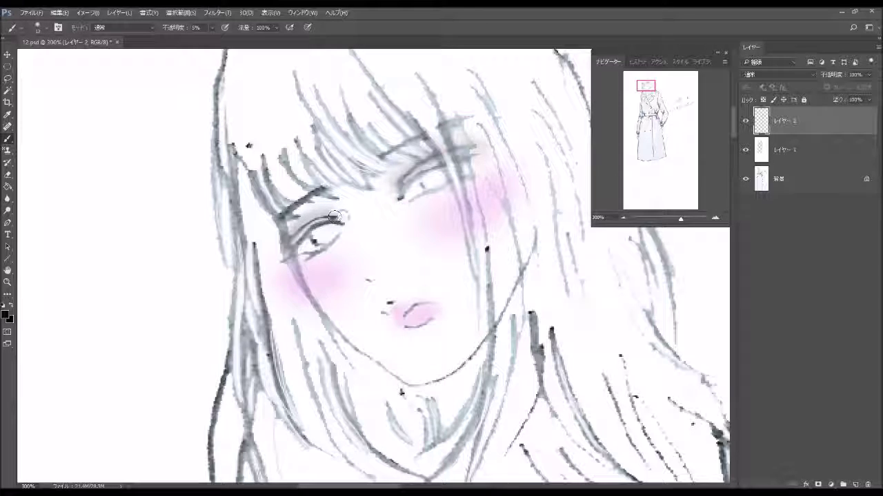
mouse_move(444, 386)
left_mouse_down()
mouse_move(479, 360)
mouse_move(483, 345)
mouse_move(476, 355)
left_mouse_up()
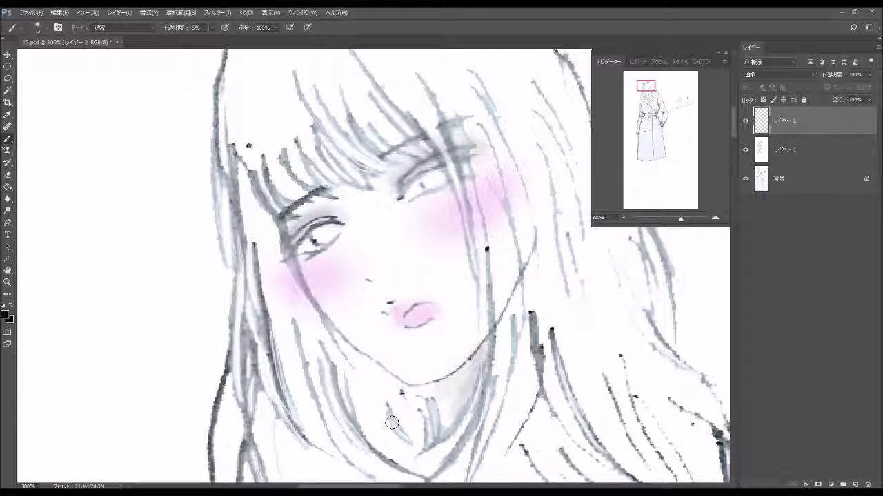
Step: Reset colours to black and white and deepen both eyes in grey
left_click(3, 306)
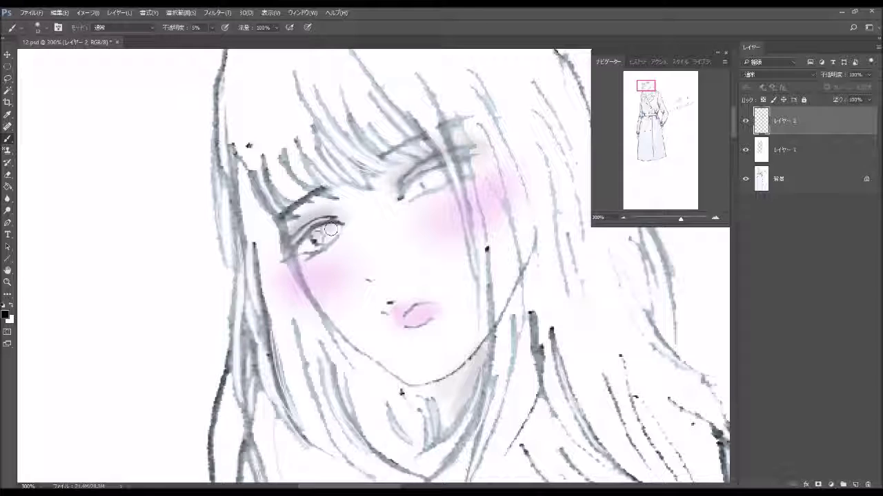
mouse_move(331, 229)
left_mouse_down()
mouse_move(315, 238)
mouse_move(338, 228)
left_mouse_up()
mouse_move(448, 172)
left_mouse_down()
mouse_move(424, 185)
mouse_move(449, 182)
left_mouse_up()
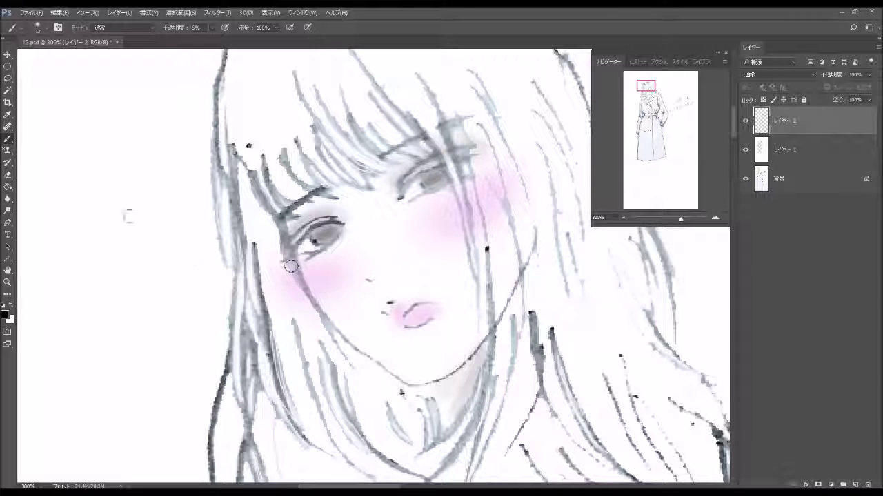
Step: With a 3 px hard brush at about 16% opacity, darken both irises
left_click(46, 29)
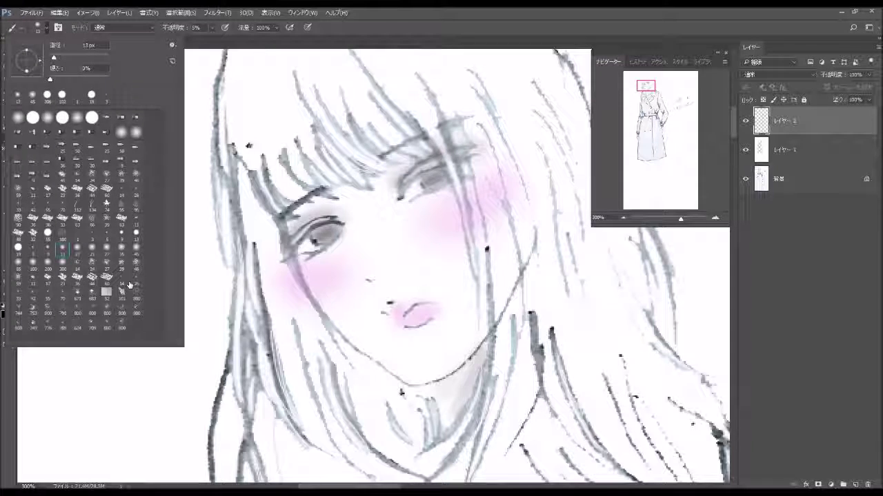
left_click(96, 238)
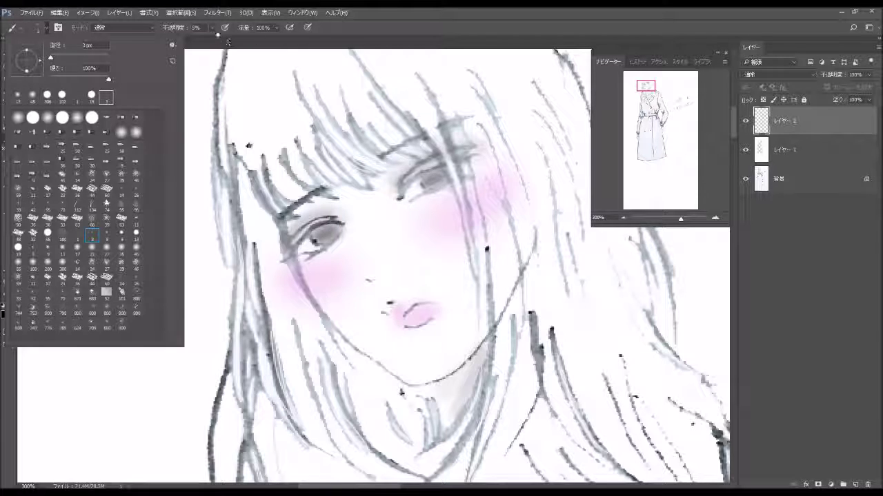
left_click_drag(228, 42, 234, 39)
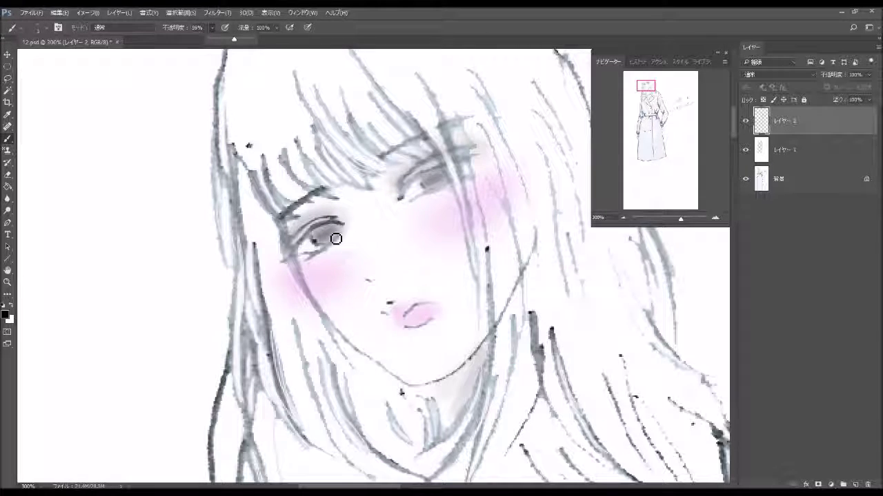
left_click_drag(331, 237, 336, 236)
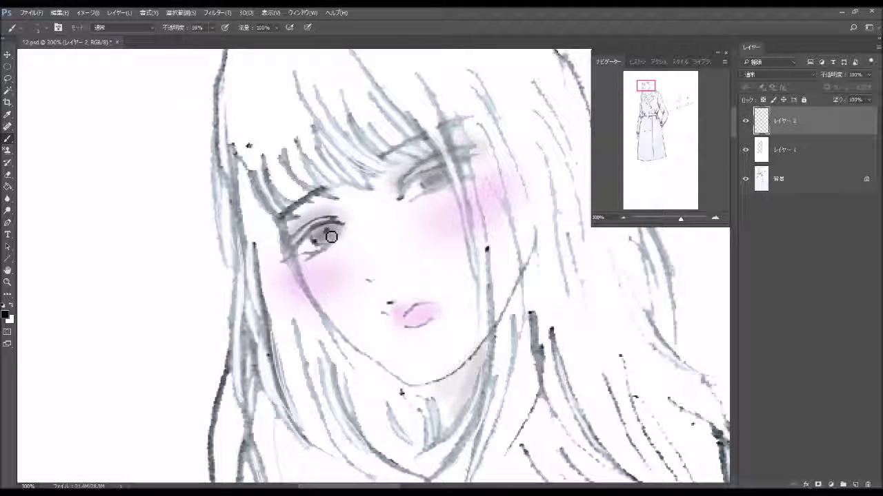
left_click_drag(458, 173, 430, 184)
Step: Paint white catchlights into the eyes at 100% brush opacity
left_click(11, 305)
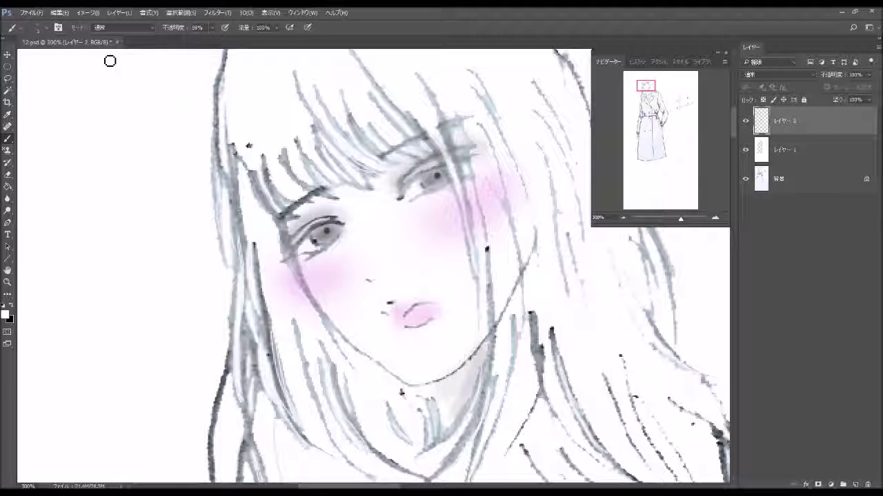
left_click_drag(333, 226, 329, 244)
key("0")
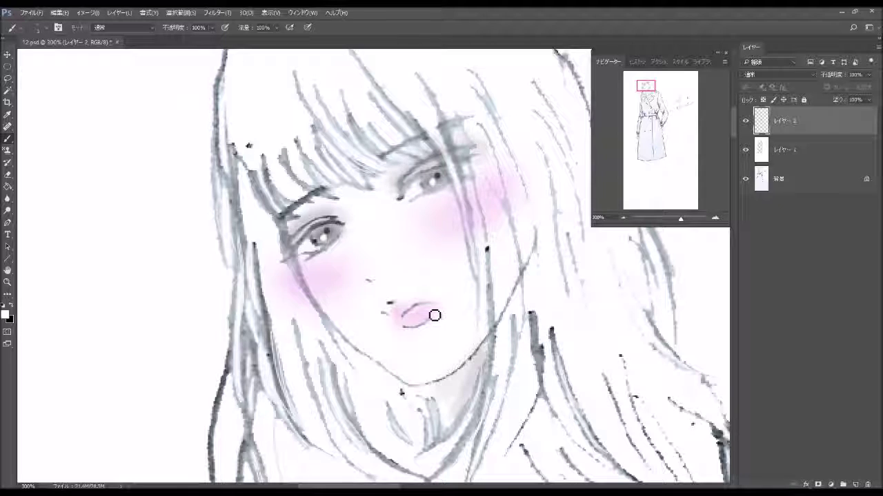
Step: Add more pink to the lips and lower the brush opacity to 58%
left_click_drag(436, 314, 411, 314)
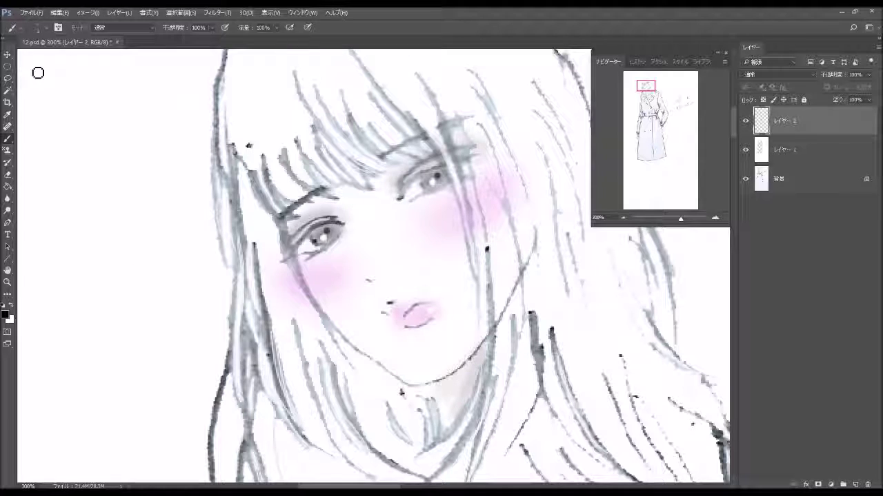
left_click(46, 31)
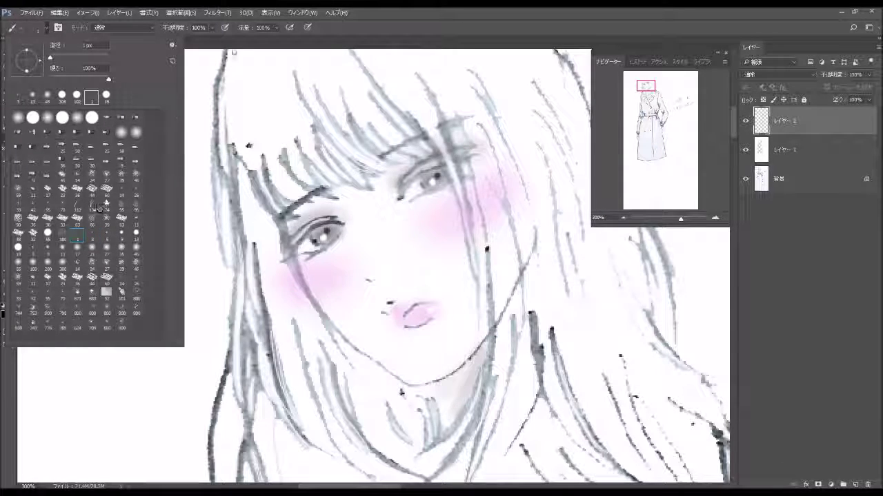
left_click(212, 29)
left_click(195, 40)
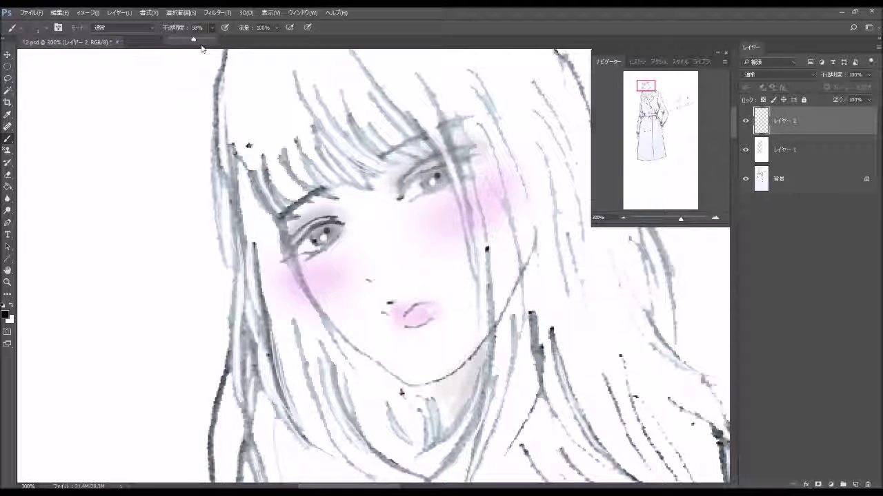
Step: Draw dark lower lashes on both eyes and a darker line below the left eye, then shift the hue toward orange
left_click(301, 247)
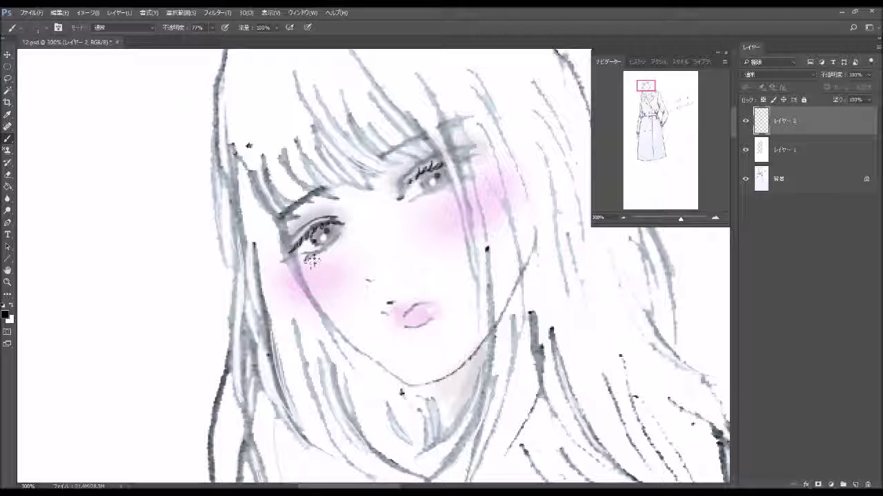
left_click_drag(325, 253, 330, 253)
left_click_drag(436, 194, 449, 169)
left_click_drag(296, 252, 320, 298)
left_click(6, 314)
left_click_drag(531, 283, 502, 252)
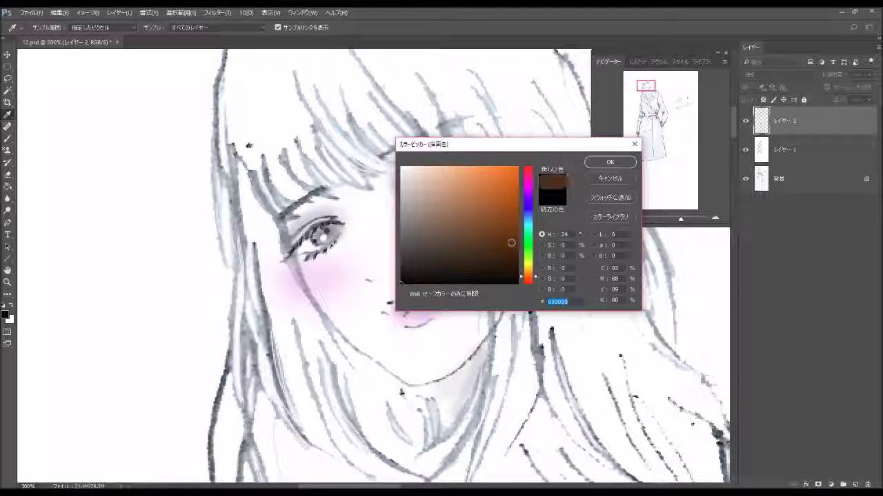
Step: With a soft 5 px brown brush, tint both irises and darken the lids and outer eye corners
left_click(602, 164)
key("b")
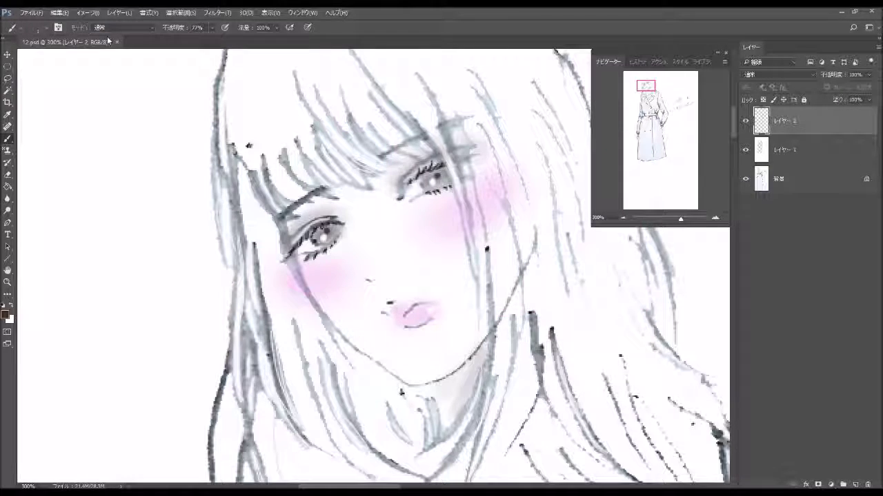
left_click(46, 28)
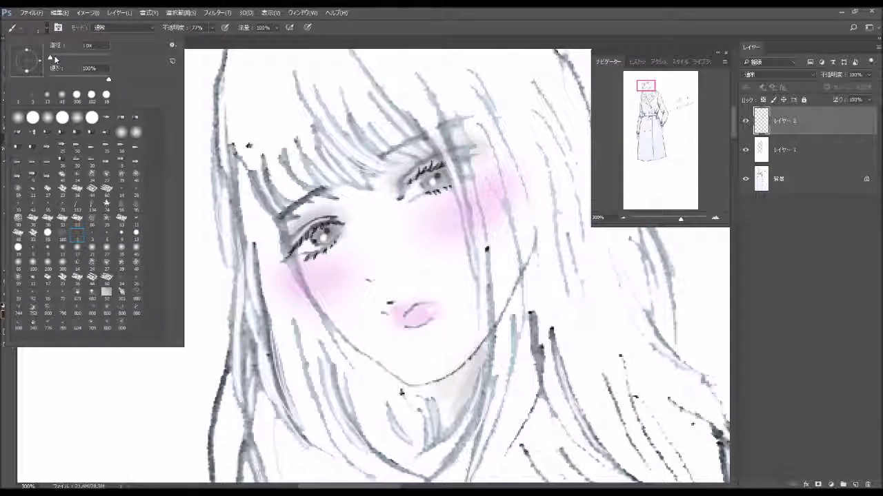
left_click(32, 246)
left_click(209, 43)
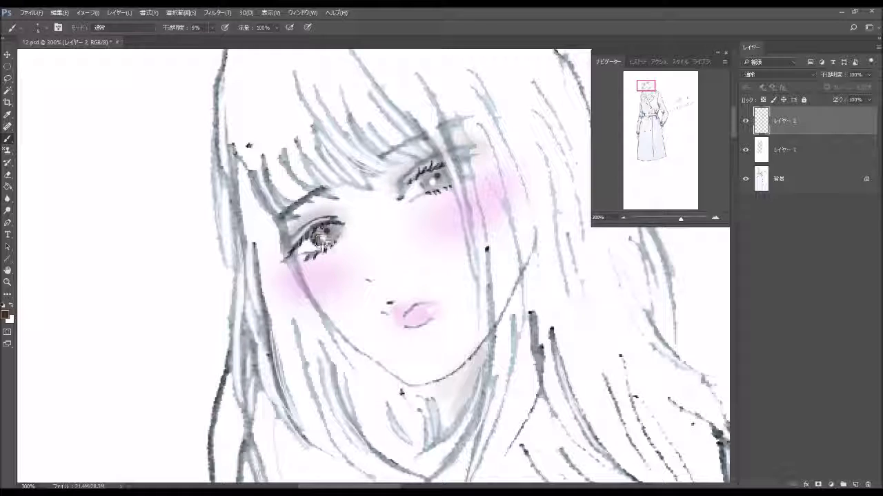
mouse_move(319, 235)
left_mouse_down()
mouse_move(341, 233)
mouse_move(334, 238)
left_mouse_up()
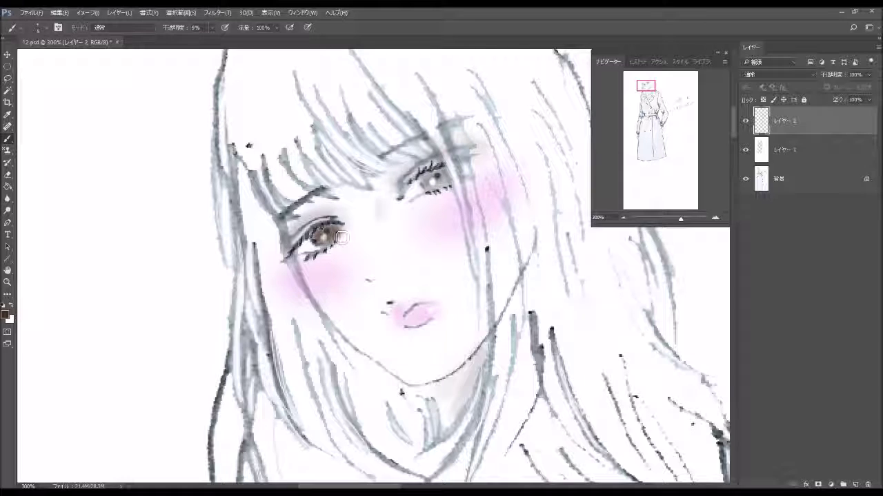
mouse_move(427, 181)
left_mouse_down()
mouse_move(448, 186)
mouse_move(442, 178)
mouse_move(430, 186)
left_mouse_up()
mouse_move(276, 208)
left_mouse_down()
mouse_move(291, 223)
mouse_move(324, 194)
mouse_move(293, 219)
left_mouse_up()
mouse_move(389, 161)
left_mouse_down()
mouse_move(469, 129)
mouse_move(417, 148)
left_mouse_up()
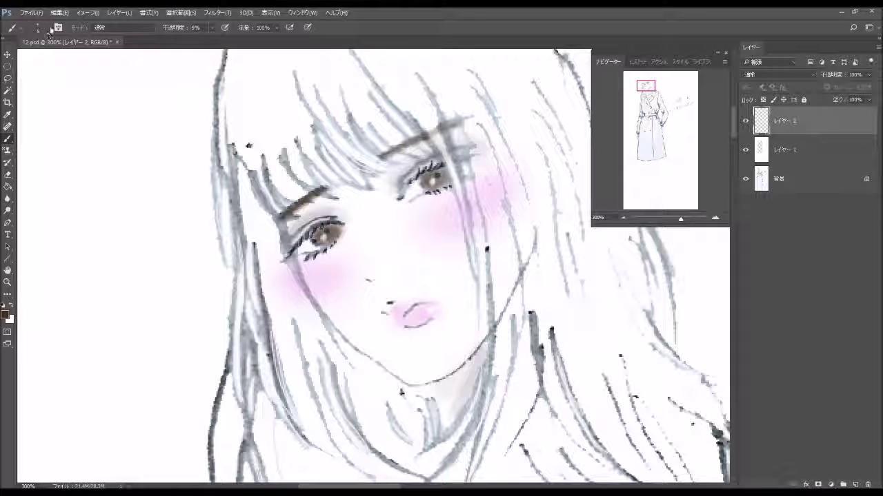
Step: With a tiny hard brush at 100% opacity in black, dot dark pupils into the eyes
left_click(47, 29)
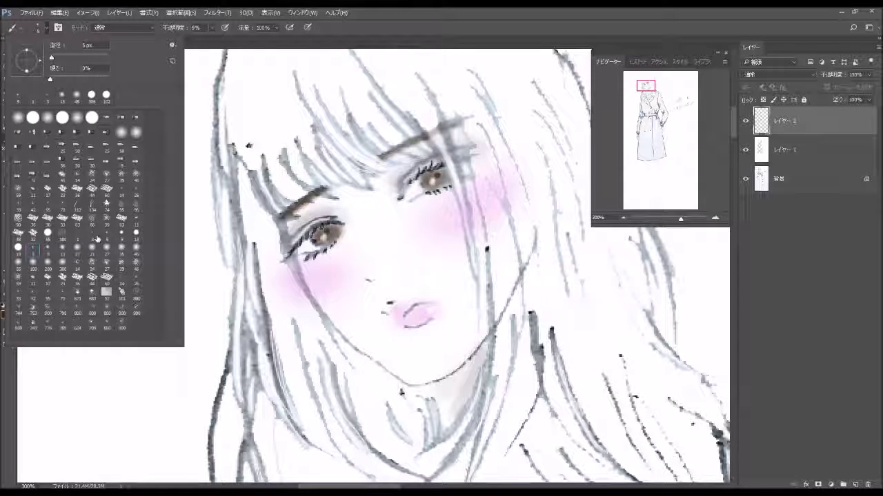
left_click(92, 236)
left_click_drag(211, 27, 248, 39)
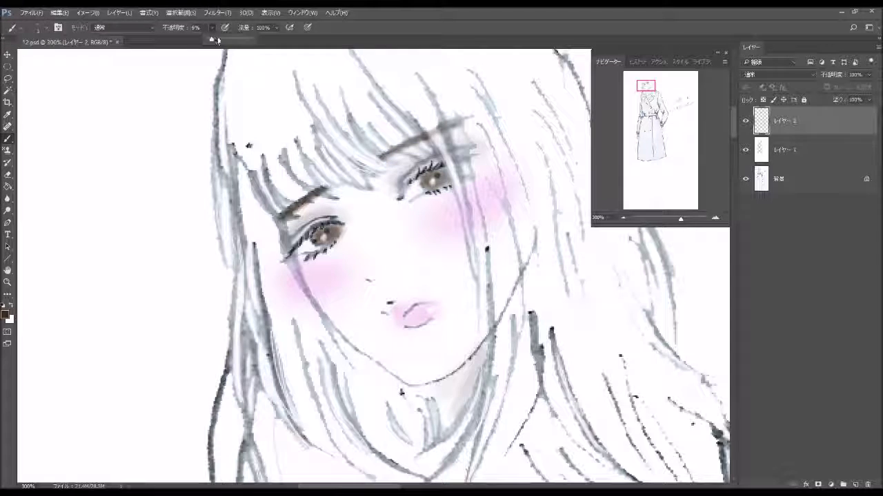
left_click(6, 305)
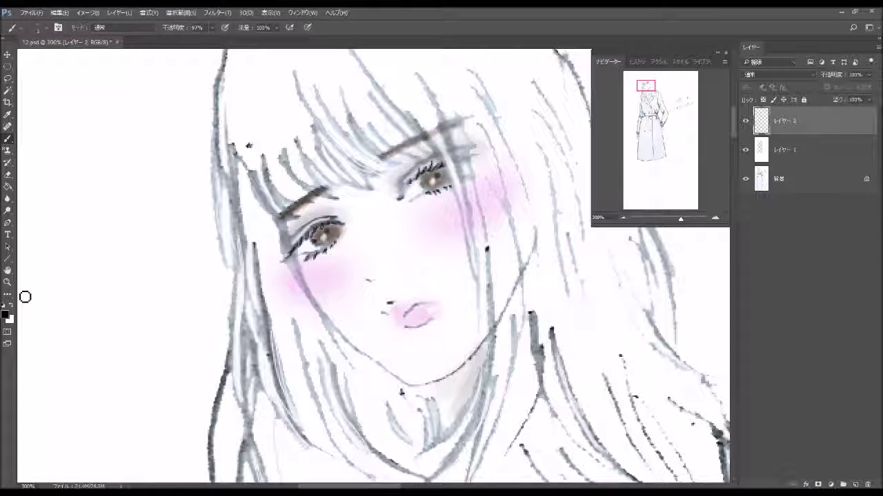
left_click_drag(212, 27, 224, 40)
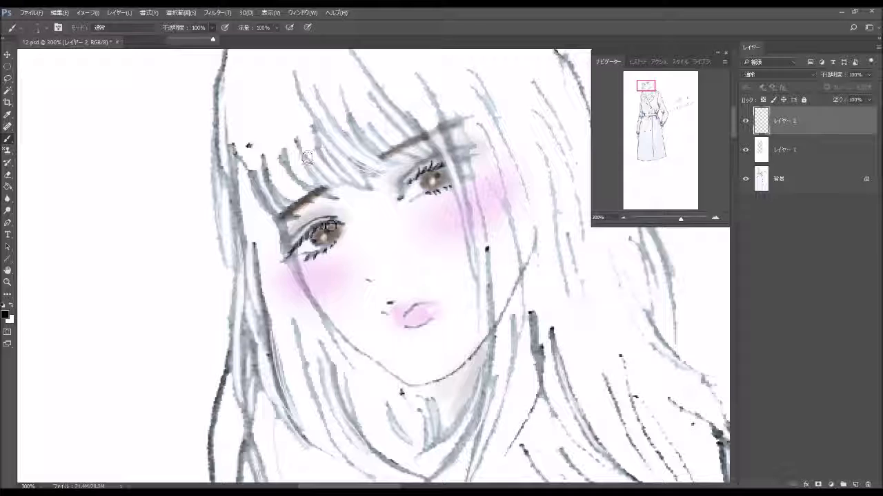
left_click(333, 237)
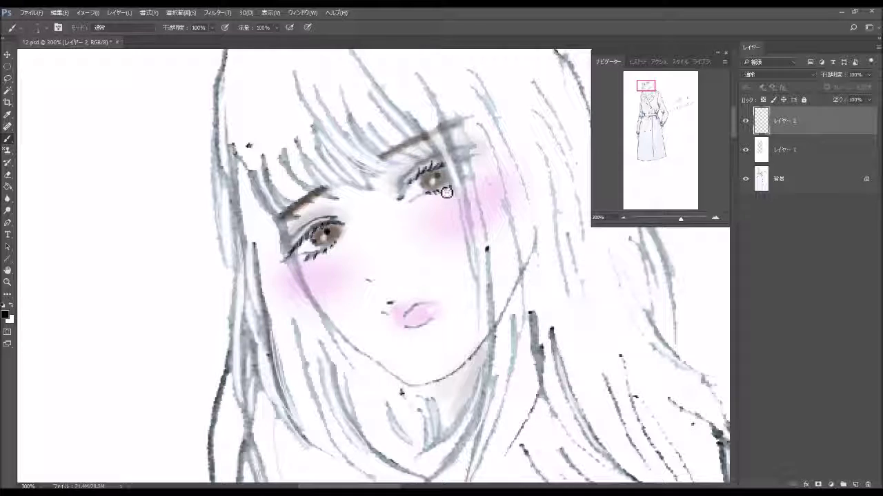
left_click_drag(441, 180, 440, 180)
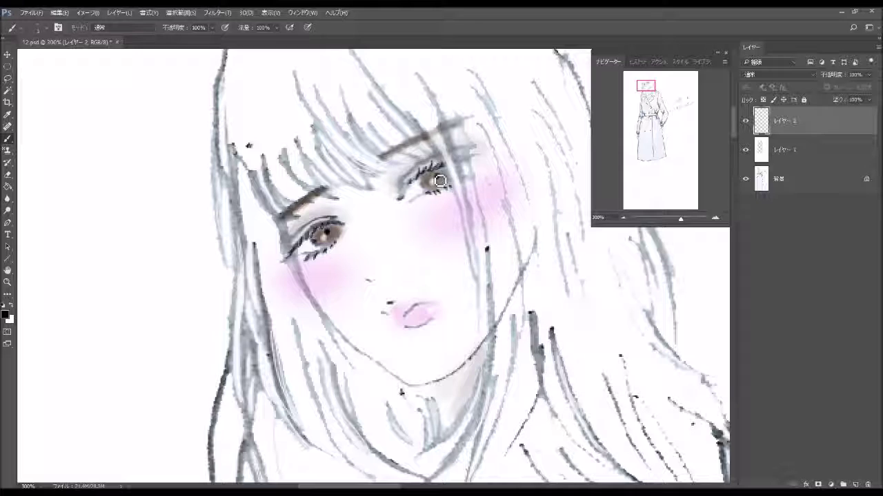
left_click(435, 177)
Step: Add white catchlights to both eyes, then pick a very dark brown (H 24, S 93, B 25)
left_click(12, 308)
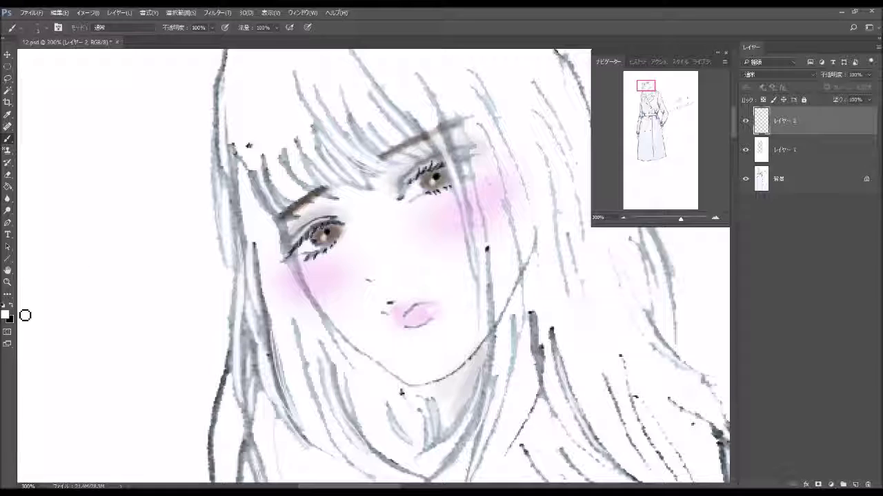
left_click(321, 237)
left_click(432, 183)
left_click(10, 305)
mouse_move(535, 274)
left_mouse_down()
mouse_move(529, 280)
mouse_move(503, 259)
left_mouse_up()
left_click_drag(505, 260, 510, 255)
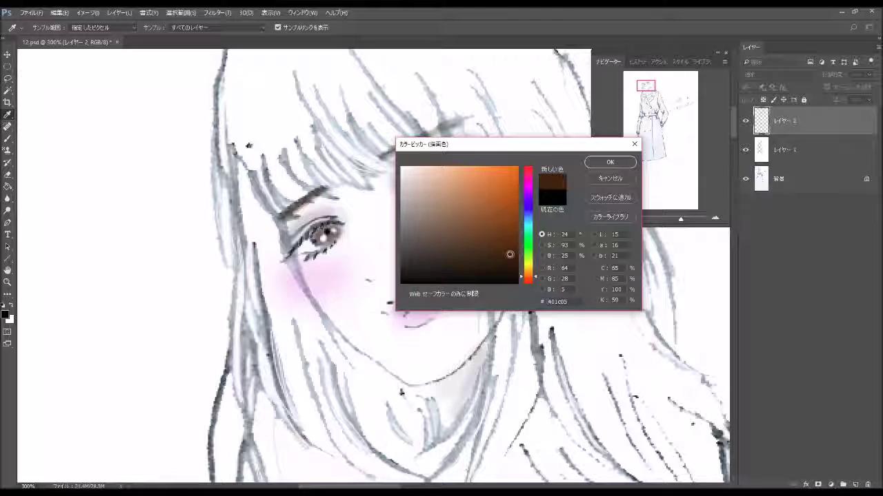
Step: Confirm the dark brown and faintly shade both eyelids with the brush at 4% opacity
left_click(609, 162)
key("b")
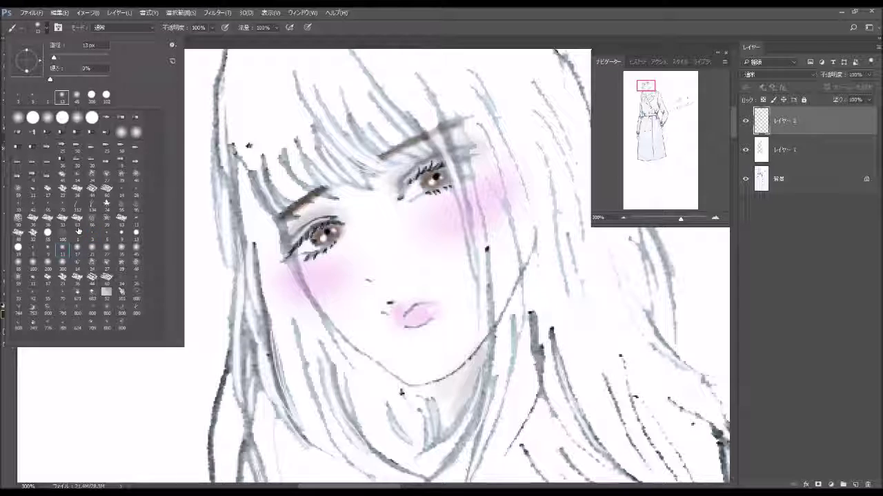
left_click(221, 35)
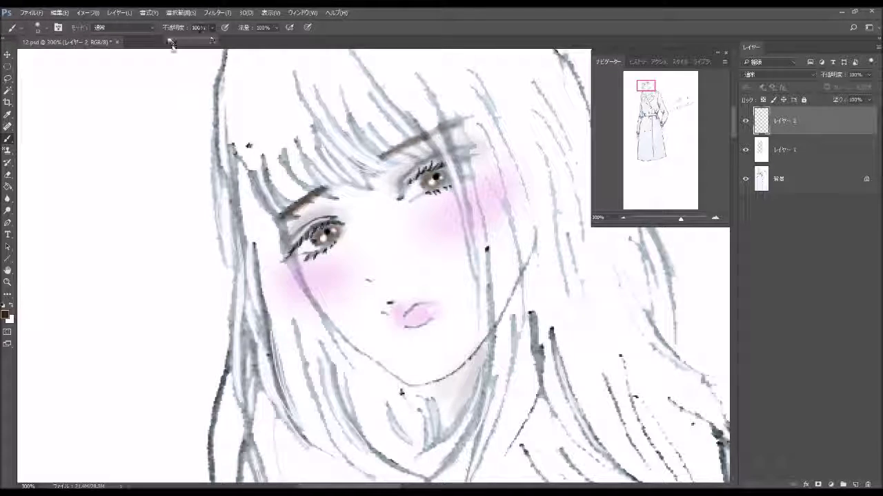
left_click_drag(169, 40, 172, 39)
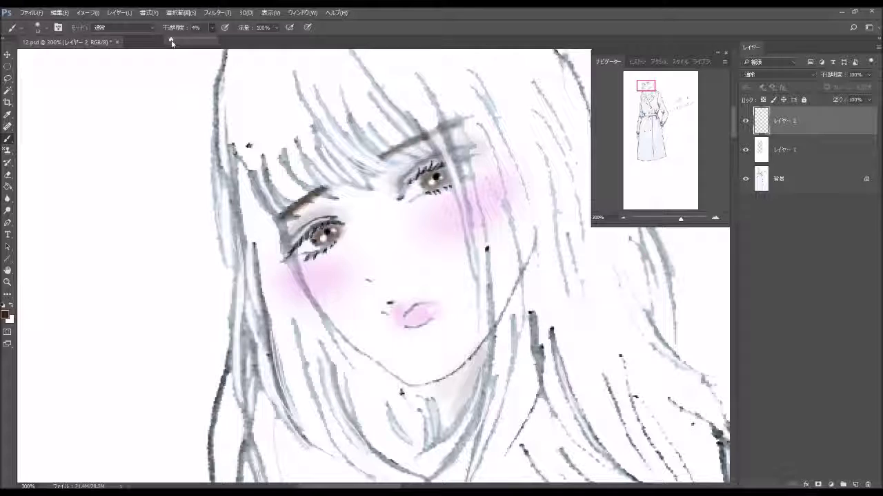
left_click(328, 218)
left_click_drag(290, 248, 303, 231)
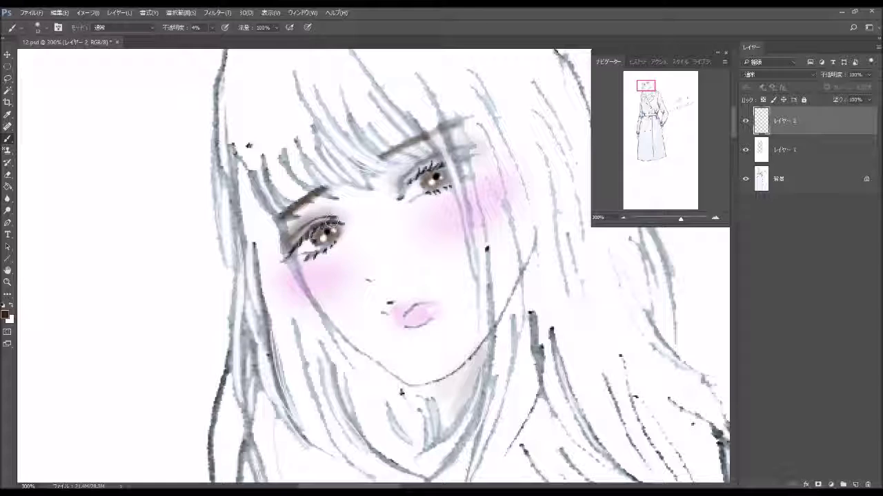
left_click_drag(403, 188, 413, 183)
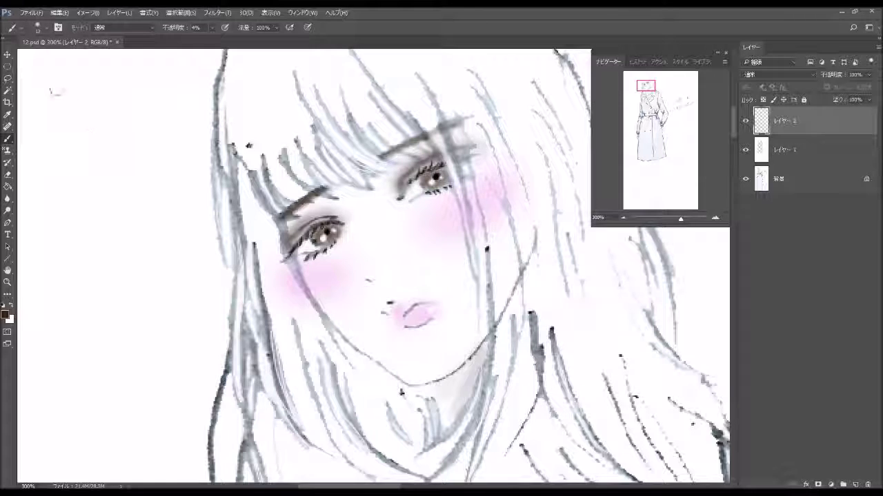
Step: Set up a 45 px soft brush at 11% opacity and start choosing a new foreground colour
left_click(40, 28)
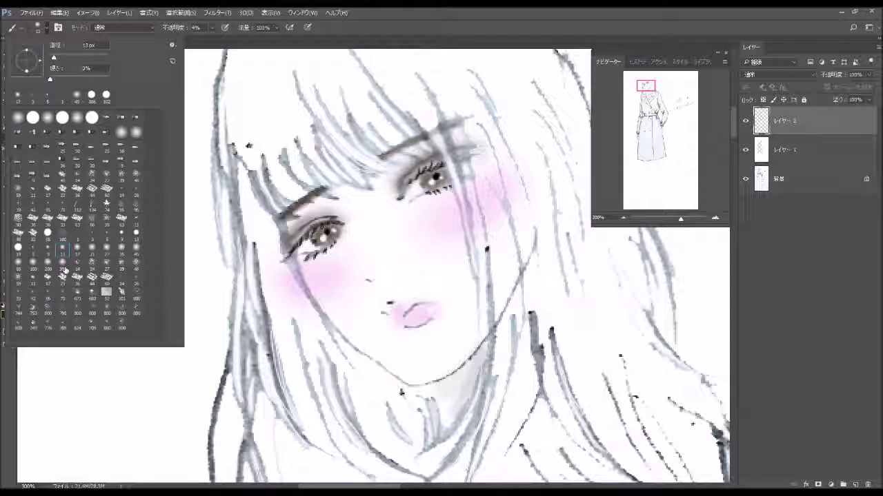
left_click(309, 261)
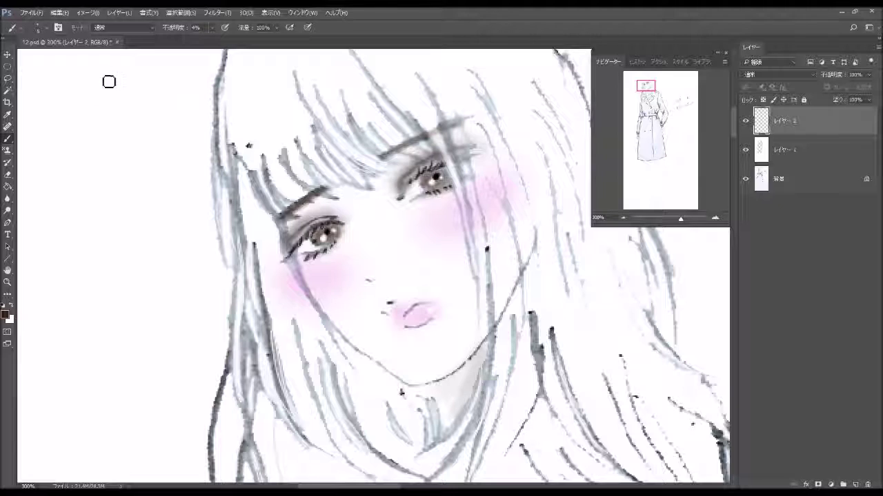
left_click(46, 28)
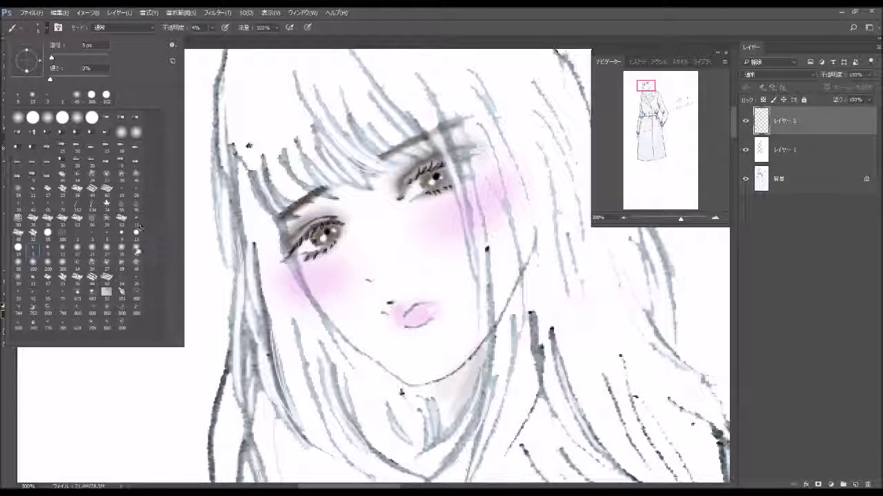
left_click(137, 246)
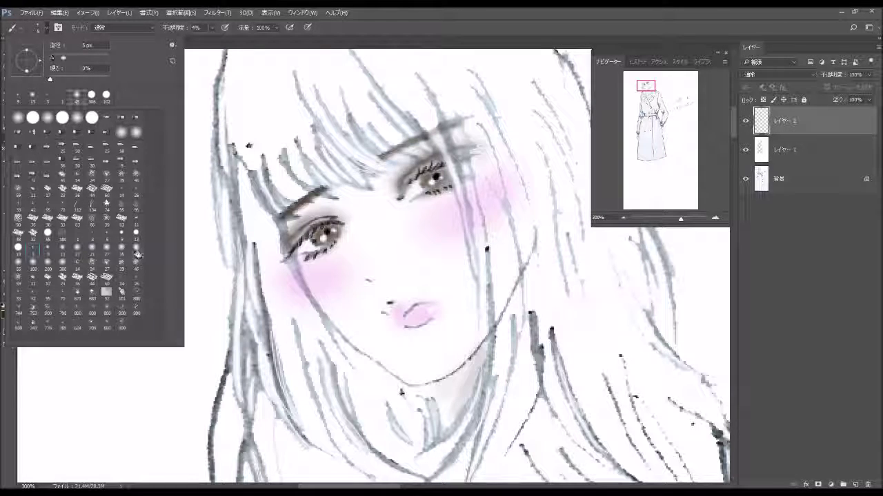
left_click(211, 27)
left_click_drag(213, 38, 215, 39)
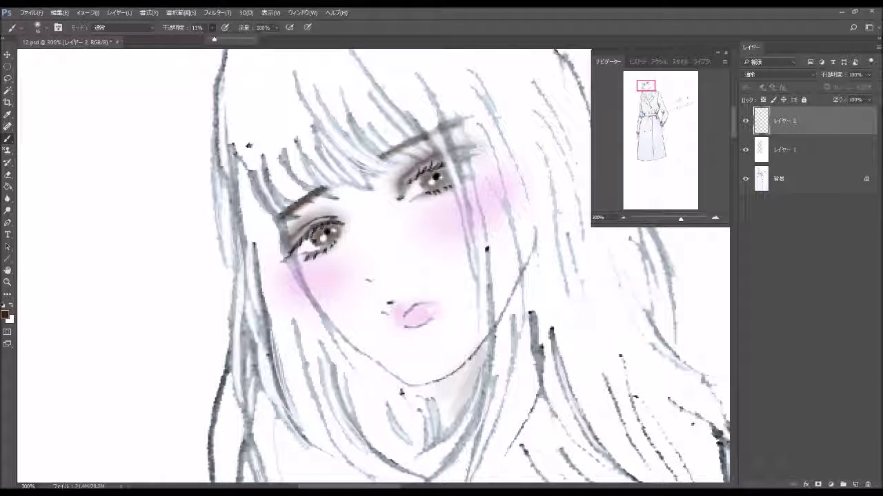
left_click(5, 314)
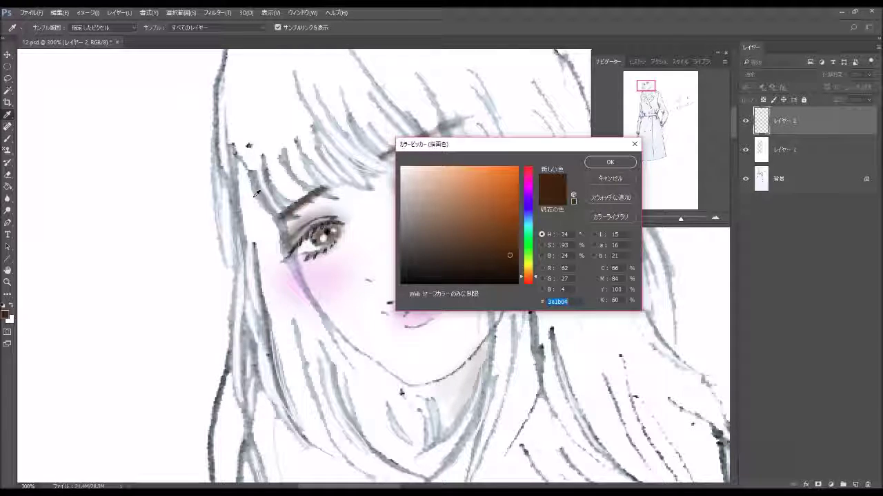
Step: Pick a lighter warm brown and wash it over both brows and temples
left_click_drag(508, 233, 508, 201)
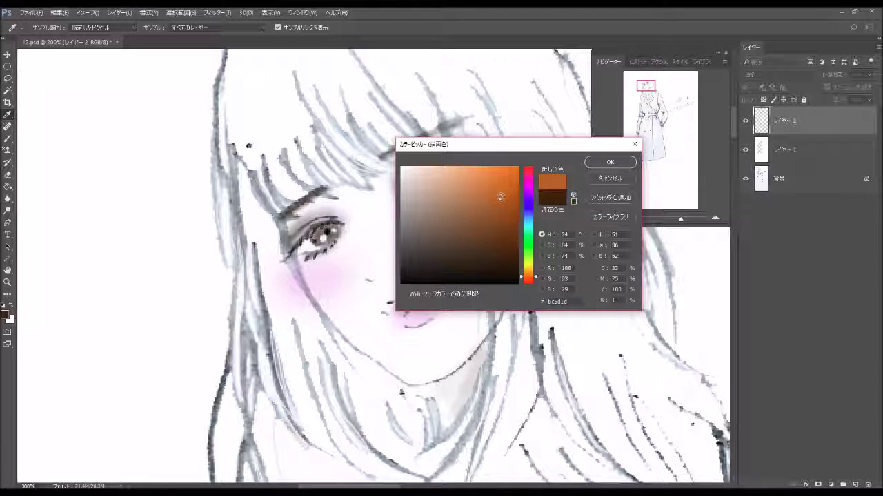
left_click(609, 162)
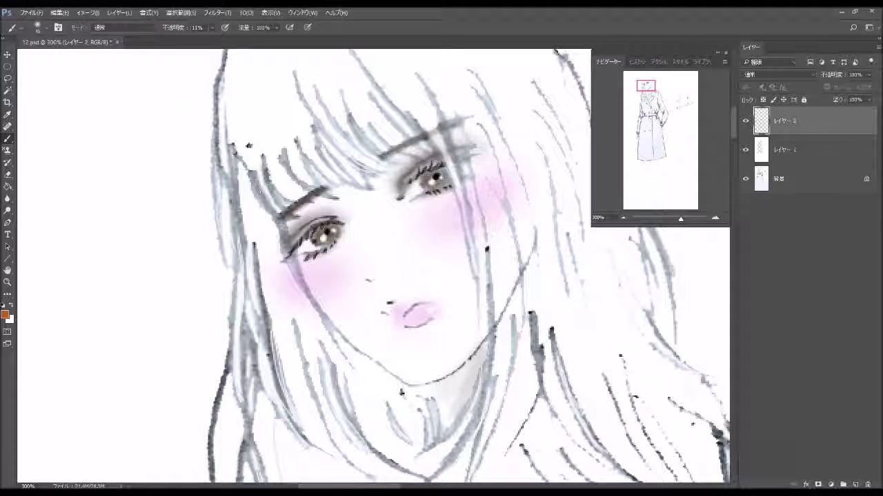
mouse_move(268, 188)
left_mouse_down()
mouse_move(290, 234)
mouse_move(265, 269)
mouse_move(293, 186)
left_mouse_up()
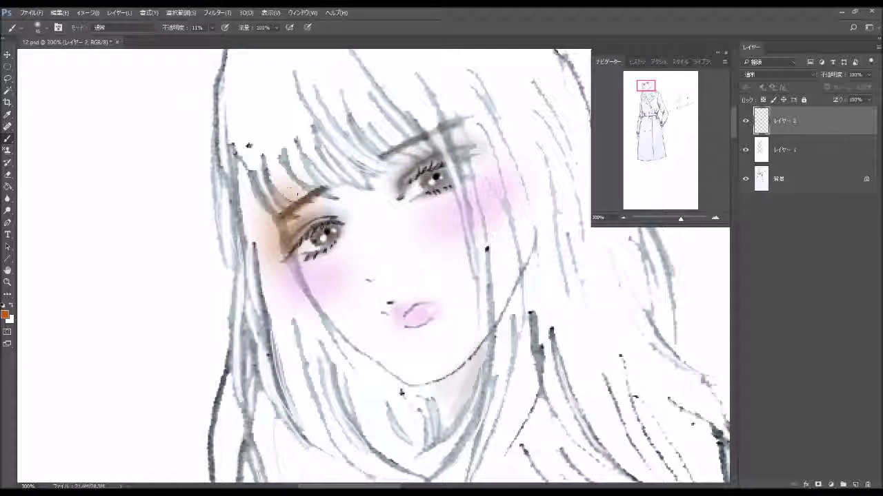
mouse_move(419, 122)
left_mouse_down()
mouse_move(474, 130)
mouse_move(471, 148)
left_mouse_up()
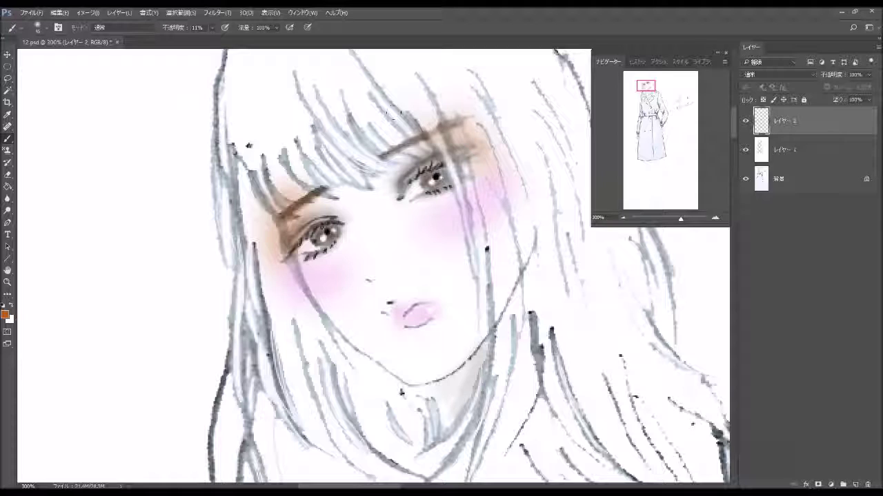
left_click_drag(390, 115, 417, 138)
Step: With a small brush, deepen both irises in brown and shade the lower lip warmer
left_click(46, 27)
left_click(42, 254)
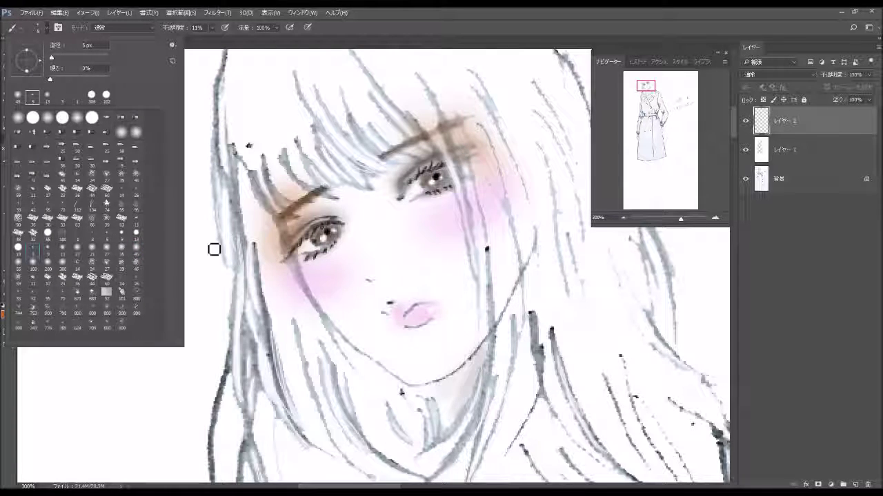
left_click(323, 238)
left_click_drag(324, 238, 336, 242)
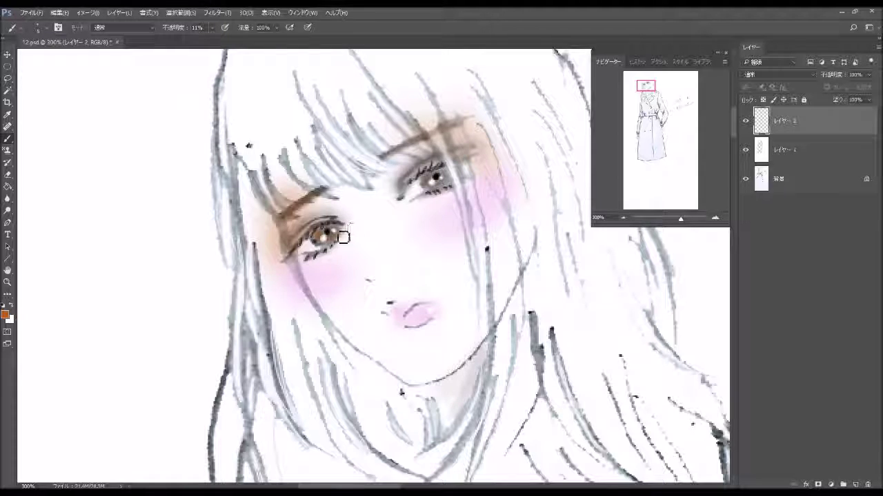
left_click_drag(430, 180, 450, 178)
mouse_move(413, 322)
left_mouse_down()
mouse_move(410, 329)
mouse_move(419, 317)
mouse_move(398, 311)
mouse_move(408, 325)
mouse_move(439, 308)
left_mouse_up()
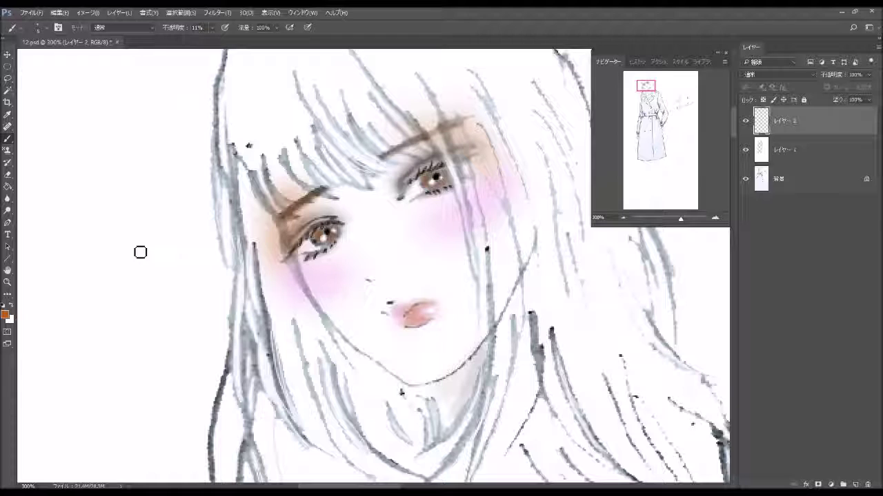
Step: Dab a faint cyan dot below the left eye with a low-opacity brush, then zoom out
left_click(4, 314)
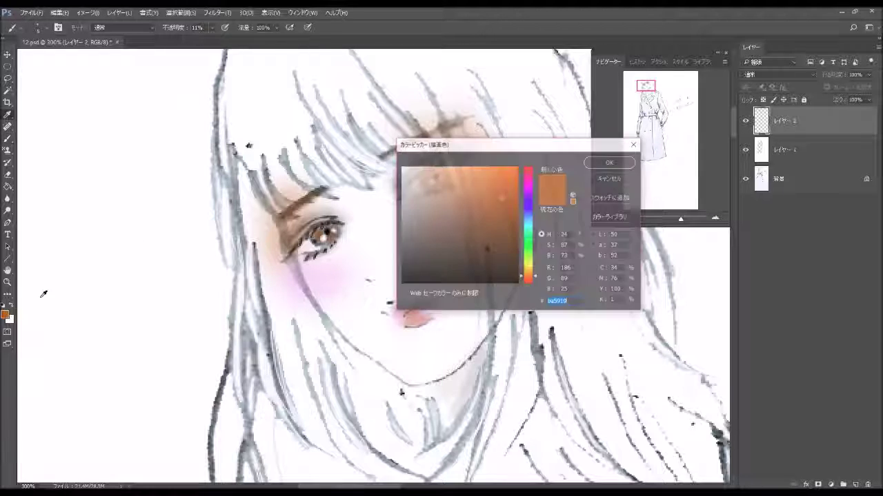
left_click_drag(533, 232, 517, 221)
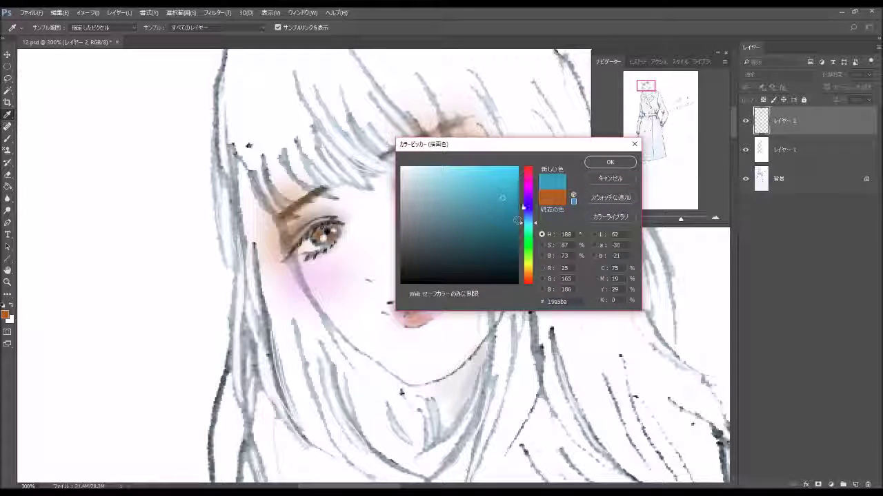
left_click(609, 162)
key("b")
left_click(35, 28)
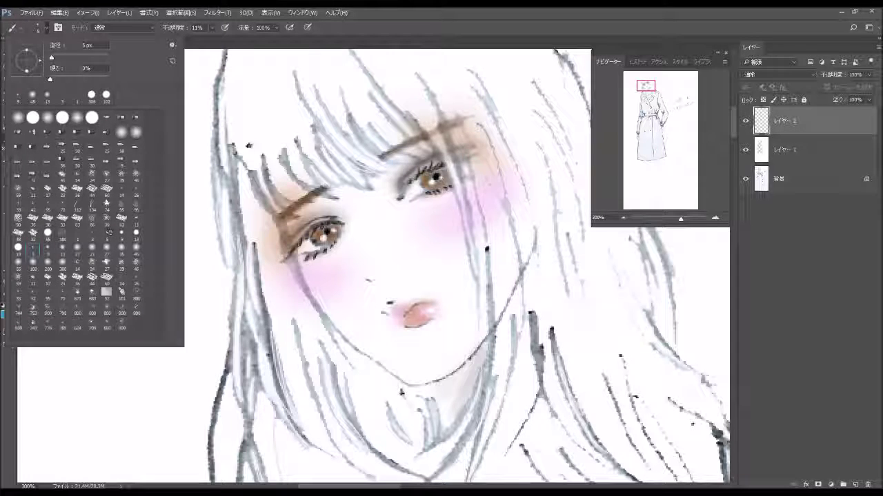
left_click_drag(212, 28, 230, 38)
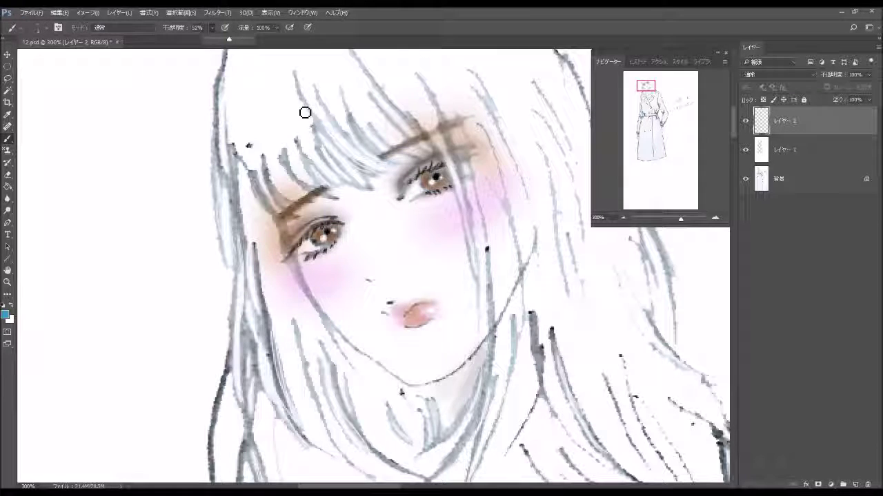
left_click(330, 264)
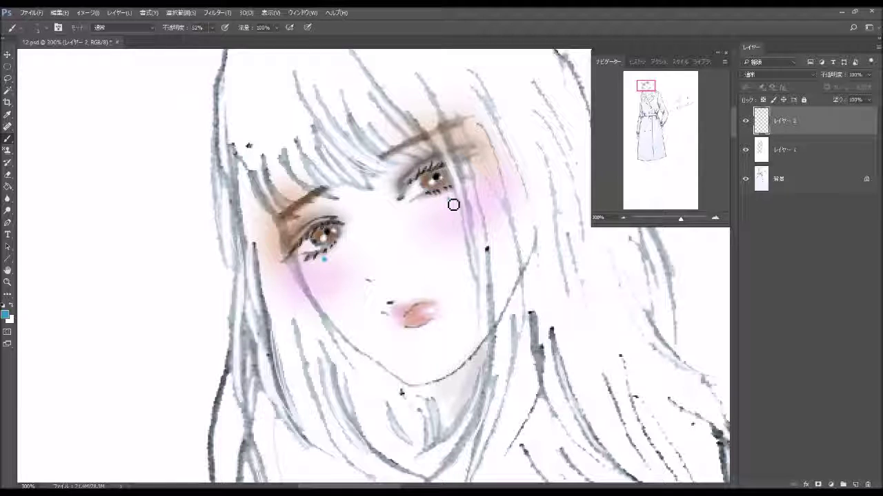
left_click(623, 218)
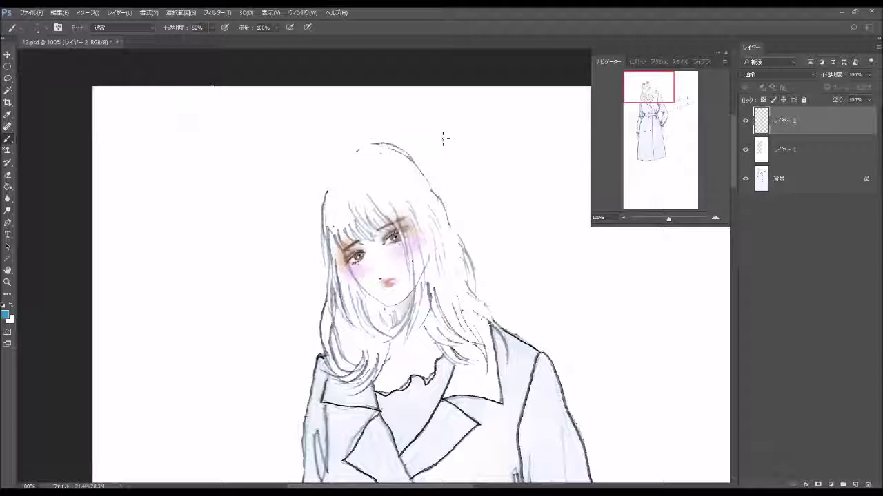
Step: Add a new layer and set a soft round 35 px brush in very dark brown 261509
left_click(855, 485)
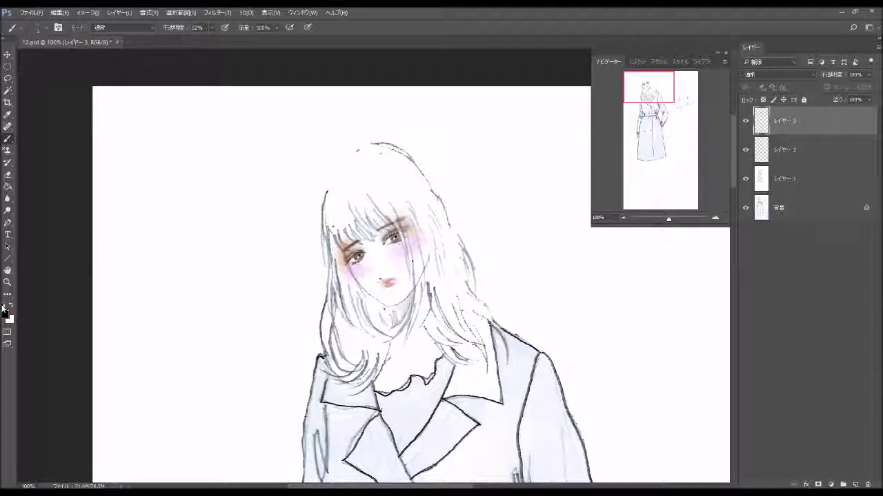
left_click(6, 315)
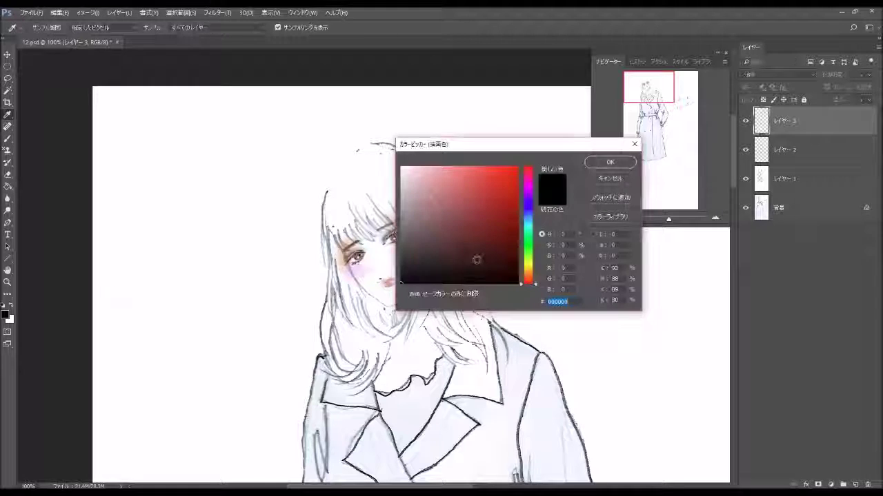
left_click(530, 277)
left_click(496, 260)
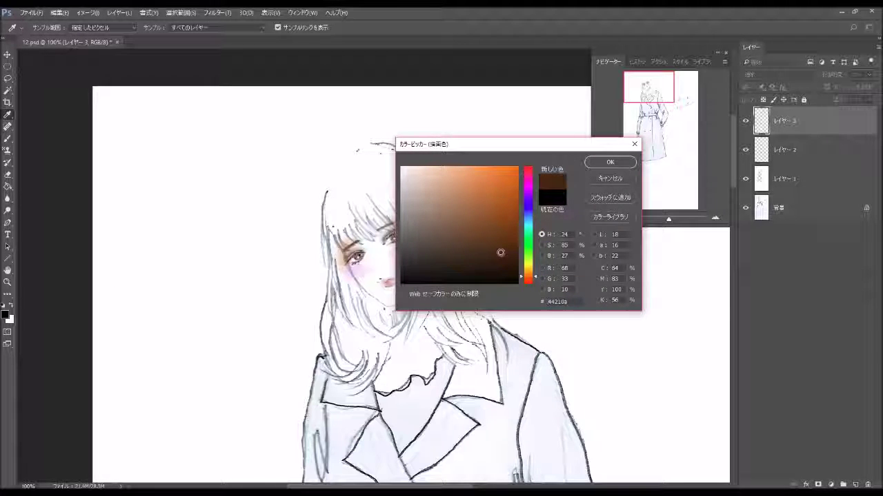
mouse_move(492, 261)
left_mouse_down()
mouse_move(481, 262)
mouse_move(494, 267)
left_mouse_up()
left_click(609, 171)
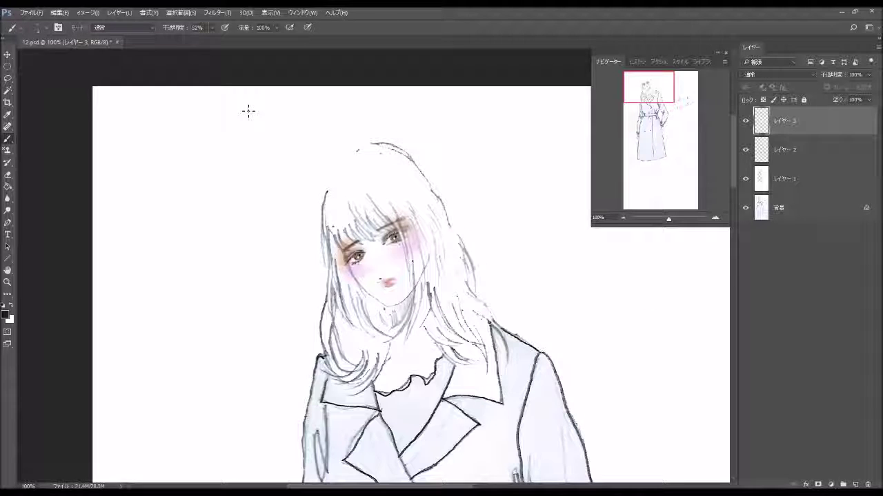
left_click(44, 28)
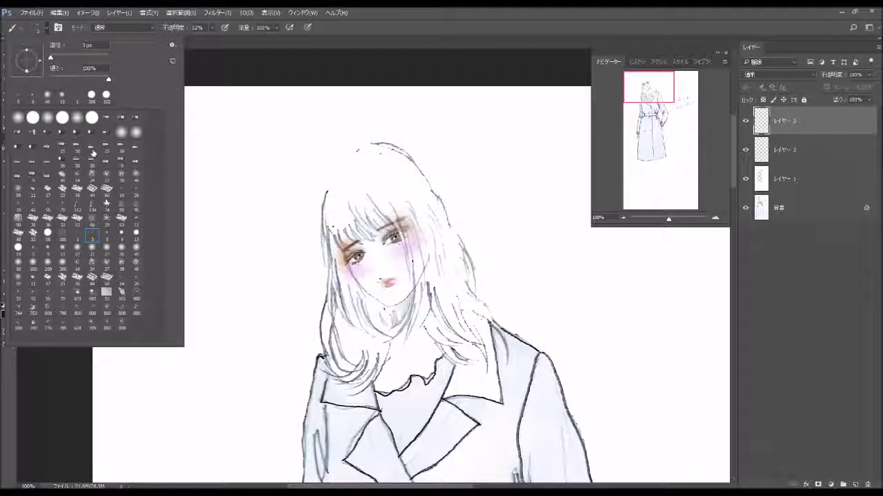
left_click(121, 247)
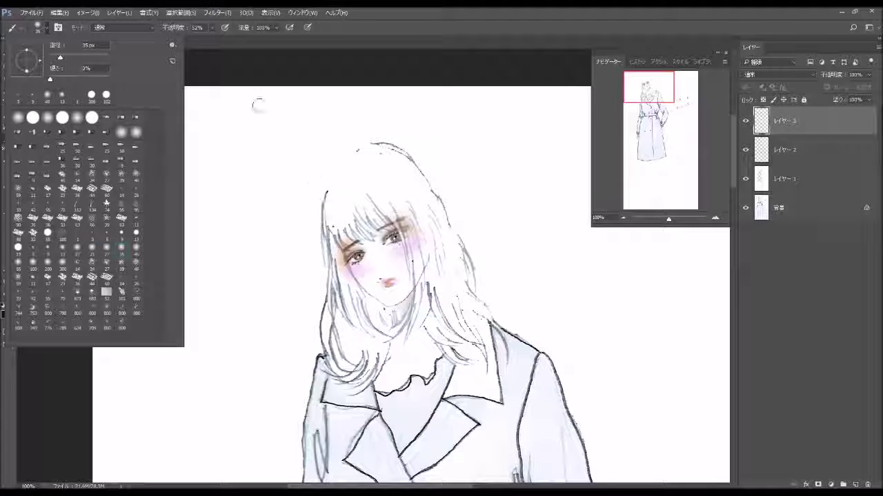
left_click(256, 104)
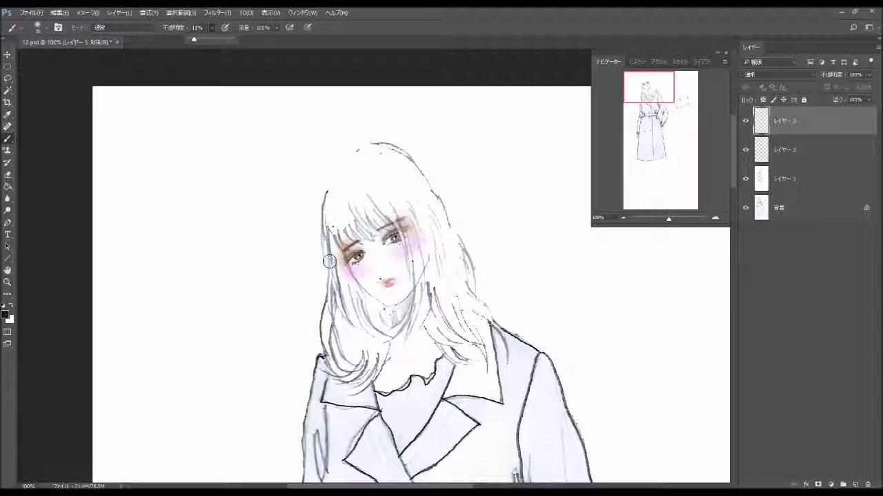
Step: Softly shade the left hair strands and the jaw-to-neck shadow at 11% opacity
left_click_drag(326, 207, 344, 303)
left_click_drag(324, 224, 373, 328)
mouse_move(330, 265)
left_mouse_down()
mouse_move(372, 324)
mouse_move(397, 335)
left_mouse_up()
mouse_move(376, 306)
left_mouse_down()
mouse_move(400, 337)
mouse_move(341, 280)
mouse_move(328, 248)
mouse_move(344, 217)
mouse_move(355, 231)
mouse_move(366, 224)
mouse_move(368, 235)
mouse_move(375, 198)
mouse_move(408, 217)
mouse_move(423, 312)
mouse_move(427, 265)
mouse_move(420, 295)
mouse_move(452, 331)
mouse_move(430, 207)
mouse_move(407, 232)
mouse_move(427, 188)
mouse_move(431, 212)
mouse_move(407, 162)
mouse_move(431, 190)
mouse_move(472, 304)
mouse_move(434, 224)
mouse_move(469, 337)
mouse_move(444, 262)
mouse_move(435, 281)
left_mouse_up()
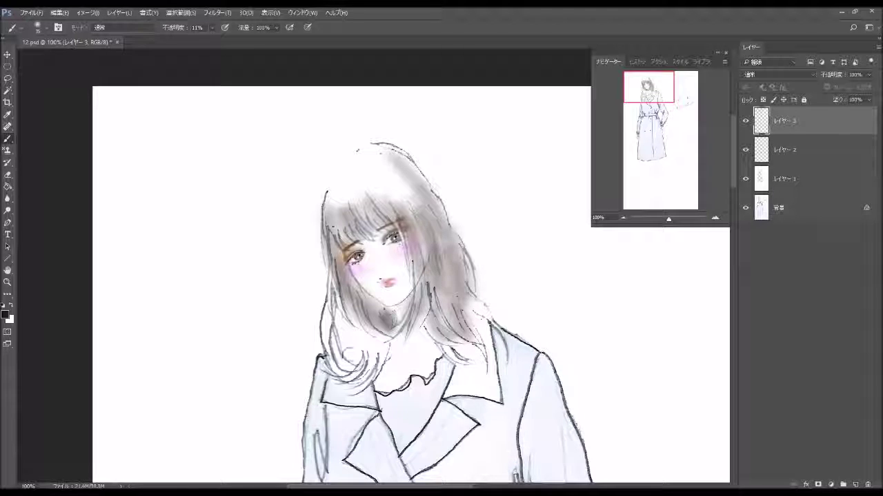
mouse_move(334, 312)
left_mouse_down()
mouse_move(358, 362)
mouse_move(350, 345)
mouse_move(371, 355)
left_mouse_up()
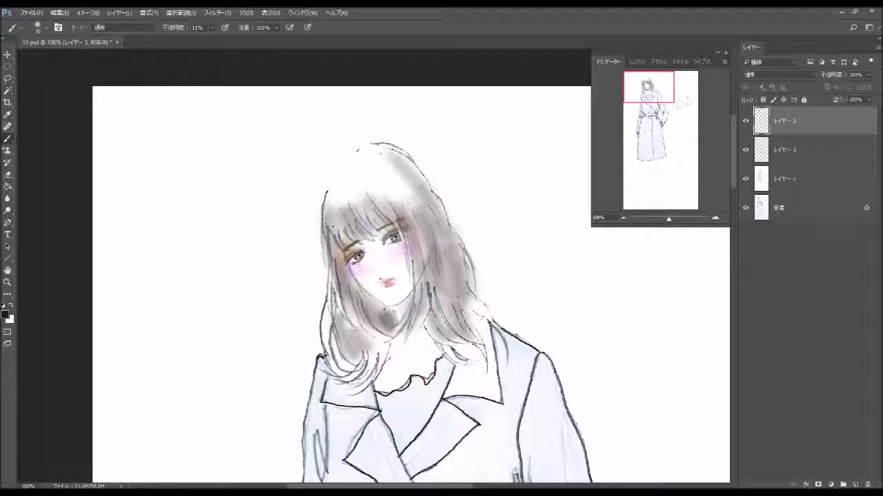
mouse_move(345, 296)
left_mouse_down()
mouse_move(386, 359)
mouse_move(358, 383)
left_mouse_up()
mouse_move(382, 345)
left_mouse_down()
mouse_move(372, 353)
mouse_move(331, 345)
left_mouse_up()
mouse_move(324, 314)
left_mouse_down()
mouse_move(355, 369)
mouse_move(351, 379)
mouse_move(343, 352)
mouse_move(348, 376)
mouse_move(352, 369)
left_mouse_up()
left_click_drag(331, 269, 348, 331)
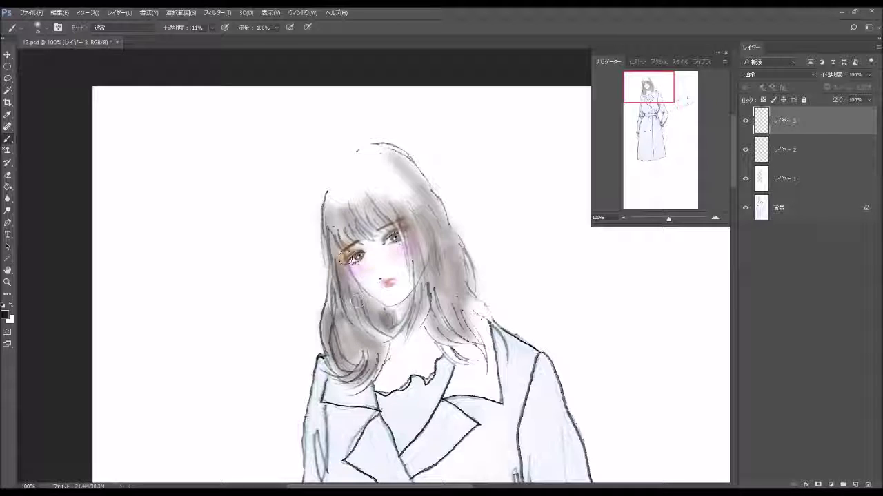
mouse_move(326, 207)
left_mouse_down()
mouse_move(359, 310)
mouse_move(393, 331)
left_mouse_up()
left_click_drag(366, 293, 386, 321)
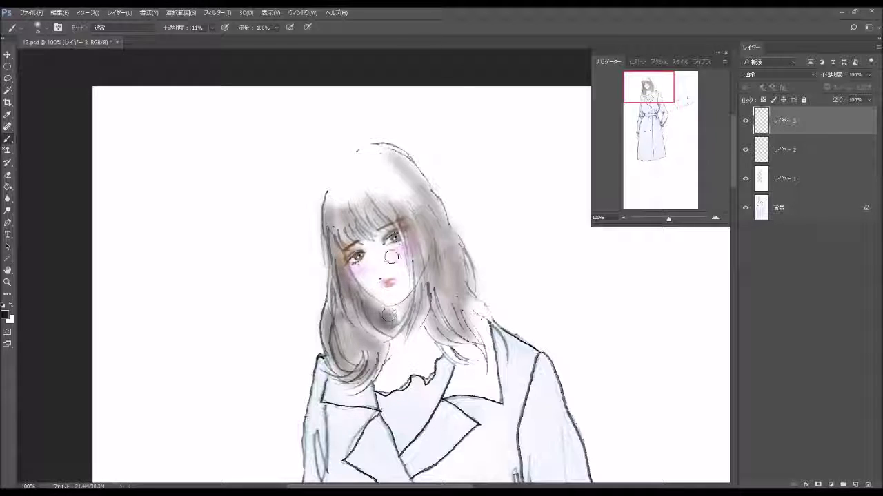
Step: Shade the bangs and the right hair from beside the face down to the ends
mouse_move(335, 206)
left_mouse_down()
mouse_move(359, 243)
mouse_move(371, 208)
mouse_move(387, 233)
left_mouse_up()
left_click_drag(378, 200, 414, 238)
left_click_drag(405, 207, 425, 308)
mouse_move(411, 211)
left_mouse_down()
mouse_move(432, 303)
mouse_move(441, 275)
mouse_move(451, 282)
left_mouse_up()
left_click_drag(404, 165, 437, 311)
mouse_move(422, 221)
left_mouse_down()
mouse_move(447, 297)
mouse_move(469, 324)
left_mouse_up()
mouse_move(442, 234)
left_mouse_down()
mouse_move(438, 291)
mouse_move(450, 348)
mouse_move(466, 365)
left_mouse_up()
left_click_drag(451, 302, 483, 336)
mouse_move(455, 285)
left_mouse_down()
mouse_move(474, 312)
mouse_move(457, 256)
mouse_move(466, 314)
left_mouse_up()
left_click_drag(431, 248, 433, 307)
left_click_drag(399, 207, 423, 287)
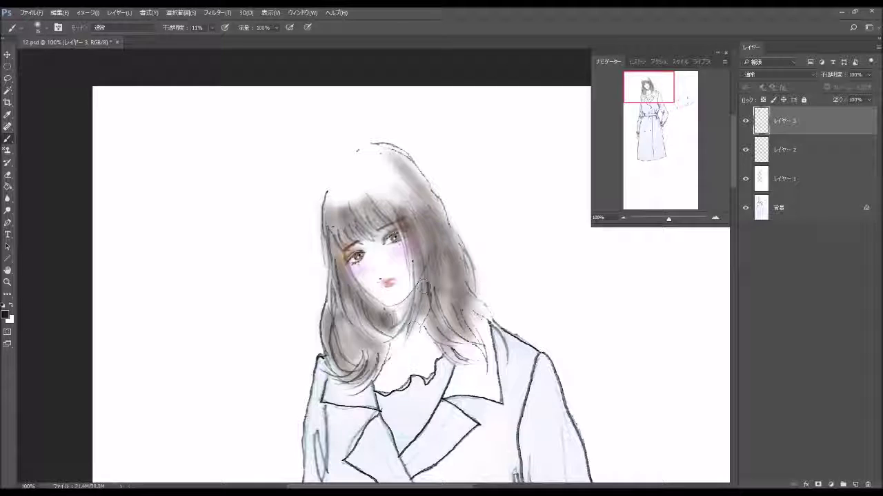
Step: Darken the hair under the chin, beside the face, and from the crown to the shoulder
left_click_drag(384, 319, 352, 345)
left_click_drag(341, 310, 341, 352)
mouse_move(332, 279)
left_mouse_down()
mouse_move(338, 355)
mouse_move(355, 387)
left_mouse_up()
left_click_drag(382, 350, 348, 391)
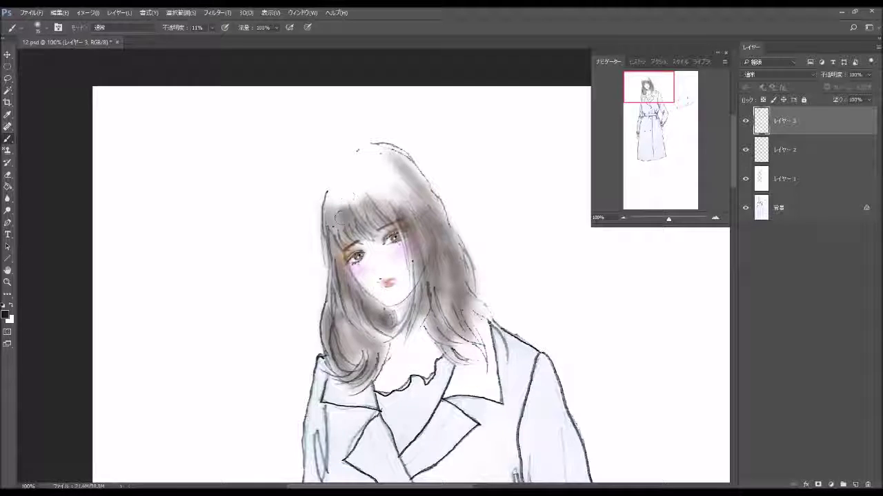
left_click_drag(334, 207, 348, 272)
left_click_drag(333, 192, 352, 300)
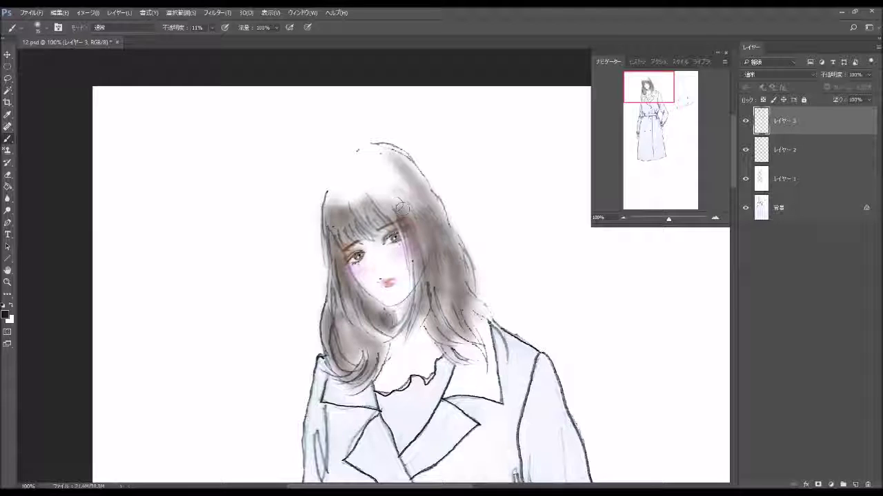
left_click_drag(403, 205, 423, 301)
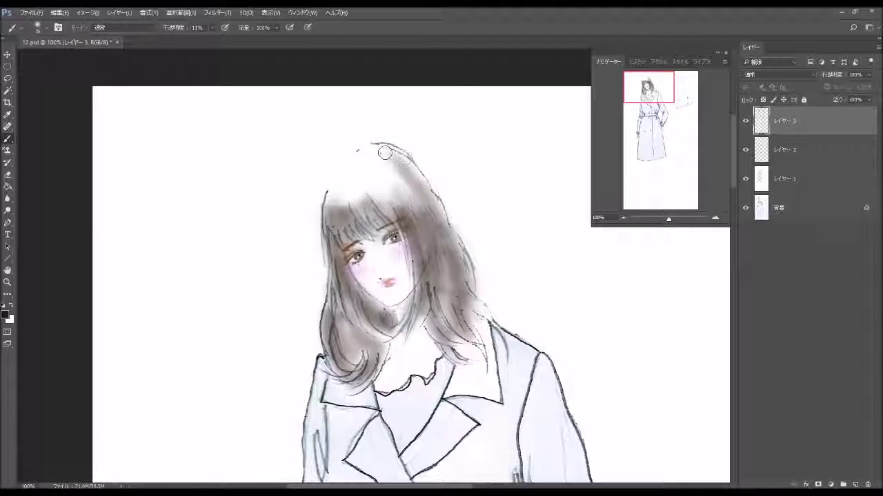
left_click_drag(385, 153, 441, 241)
left_click_drag(391, 181, 436, 245)
left_click_drag(417, 190, 455, 314)
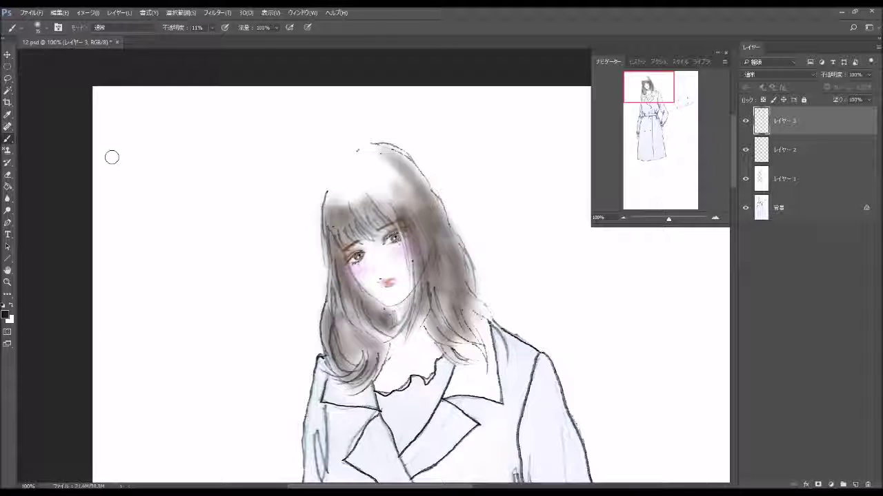
Step: Switch the brush to the smaller 13 px preset
left_click(46, 29)
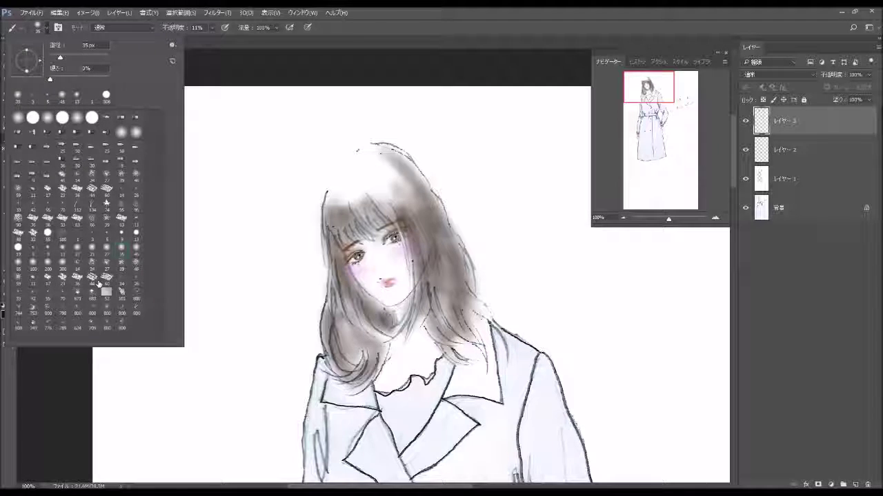
left_click(63, 251)
left_click(341, 279)
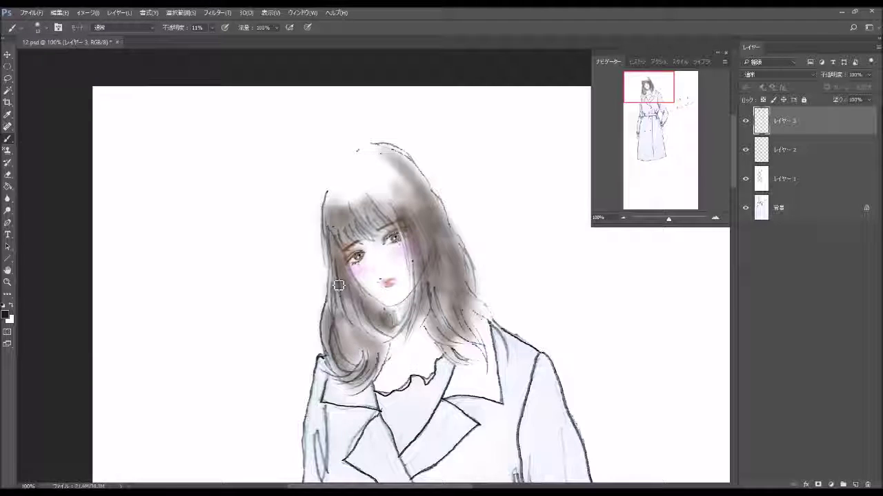
Step: Darken the left hair, lower ends, chin shadow and upper left bangs with fine strokes
mouse_move(337, 270)
left_mouse_down()
mouse_move(348, 325)
mouse_move(340, 316)
mouse_move(330, 324)
mouse_move(348, 352)
mouse_move(338, 334)
mouse_move(344, 372)
mouse_move(328, 313)
mouse_move(345, 373)
mouse_move(328, 324)
left_mouse_up()
mouse_move(334, 357)
left_mouse_down()
mouse_move(324, 344)
mouse_move(355, 383)
mouse_move(349, 385)
mouse_move(378, 360)
mouse_move(352, 391)
left_mouse_up()
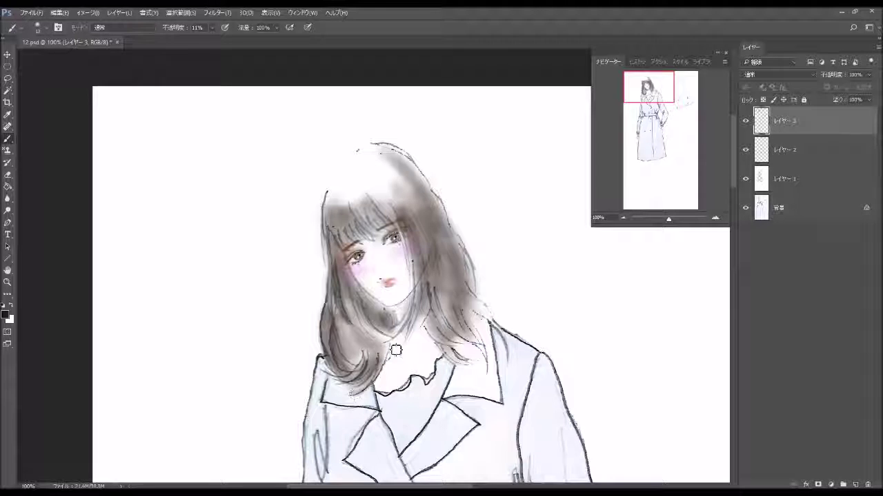
left_click_drag(388, 353, 369, 312)
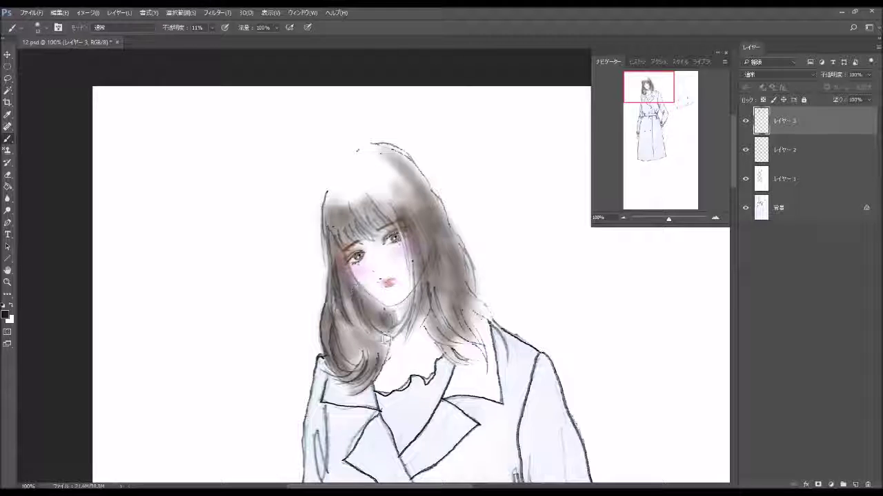
mouse_move(354, 282)
left_mouse_down()
mouse_move(388, 318)
mouse_move(369, 303)
mouse_move(382, 310)
left_mouse_up()
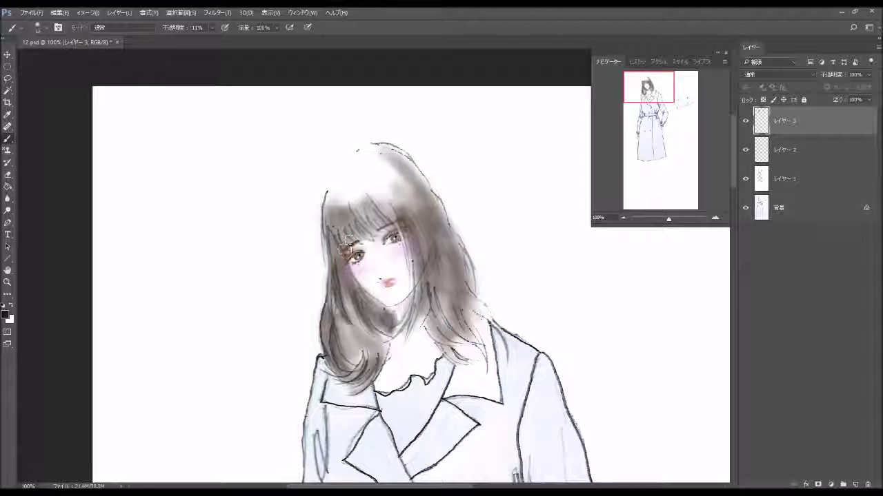
mouse_move(345, 252)
left_mouse_down()
mouse_move(359, 314)
mouse_move(340, 297)
mouse_move(347, 365)
mouse_move(341, 312)
mouse_move(371, 366)
mouse_move(349, 324)
mouse_move(363, 359)
left_mouse_up()
mouse_move(338, 230)
left_mouse_down()
mouse_move(333, 208)
mouse_move(342, 282)
mouse_move(337, 196)
mouse_move(345, 246)
mouse_move(354, 216)
mouse_move(374, 238)
mouse_move(375, 201)
mouse_move(403, 245)
mouse_move(398, 220)
mouse_move(411, 261)
mouse_move(415, 219)
mouse_move(400, 207)
left_mouse_up()
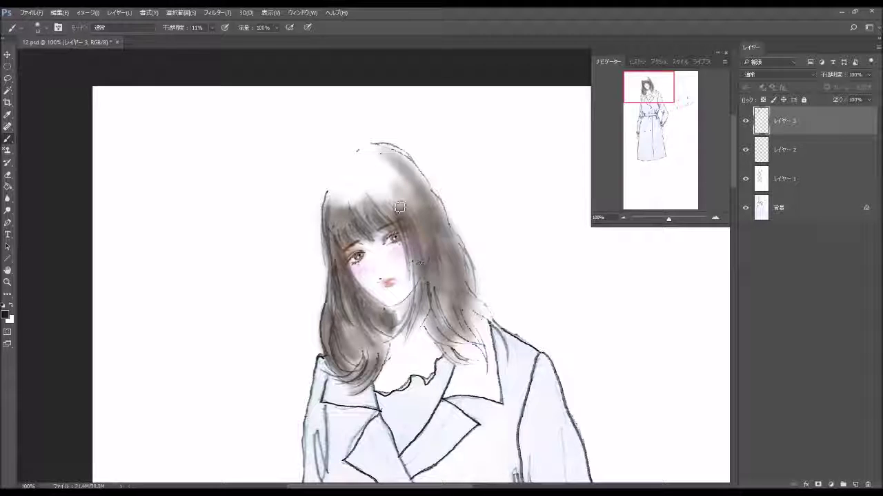
Step: Darken the hair right of the face and the right strands down by the neck
left_click_drag(409, 316, 407, 233)
mouse_move(406, 307)
left_mouse_down()
mouse_move(412, 241)
mouse_move(414, 324)
mouse_move(419, 289)
mouse_move(363, 386)
mouse_move(388, 340)
left_mouse_up()
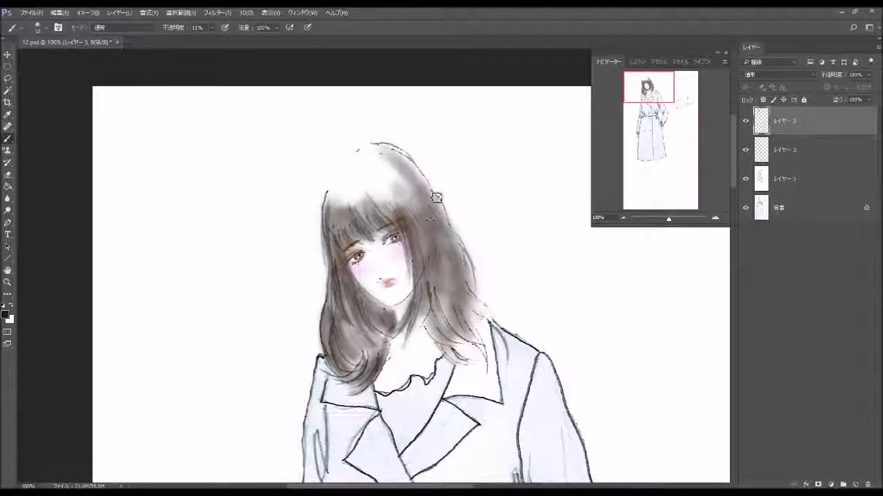
mouse_move(415, 220)
left_mouse_down()
mouse_move(414, 205)
mouse_move(442, 242)
mouse_move(423, 227)
mouse_move(434, 227)
mouse_move(436, 289)
left_mouse_up()
mouse_move(455, 331)
left_mouse_down()
mouse_move(440, 301)
mouse_move(451, 360)
left_mouse_up()
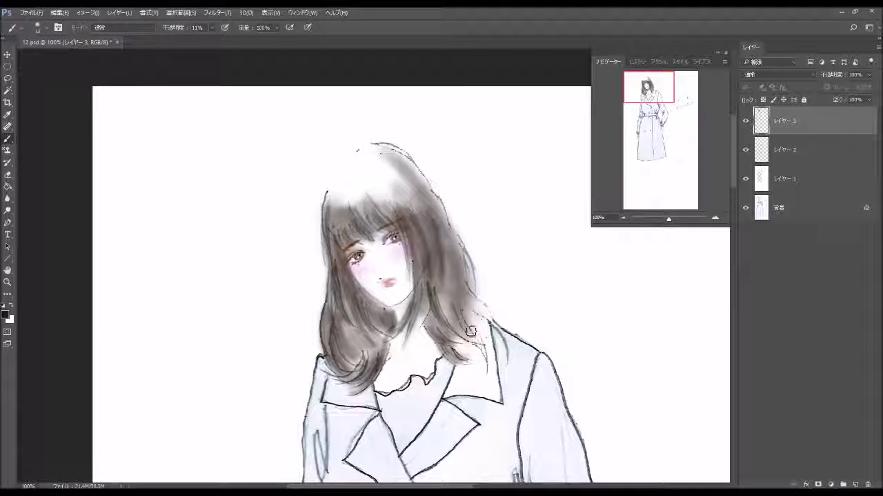
left_click_drag(484, 362, 481, 353)
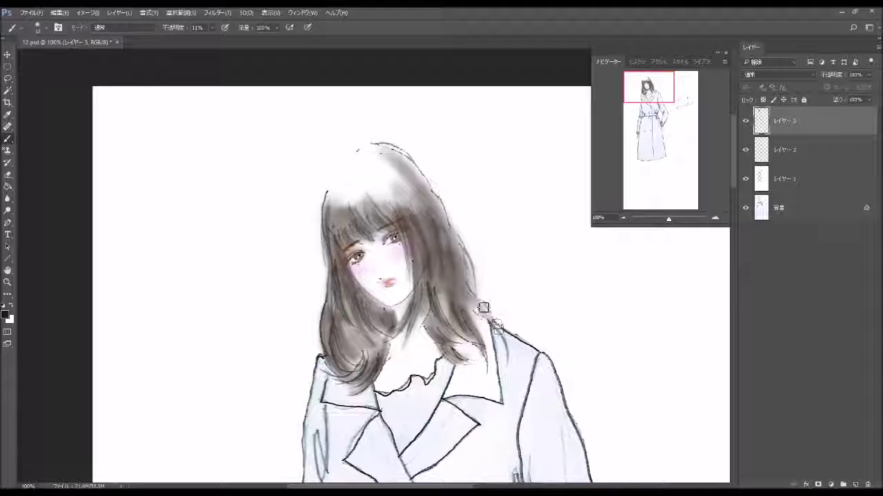
left_click_drag(476, 314, 477, 339)
mouse_move(481, 294)
left_mouse_down()
mouse_move(465, 258)
mouse_move(428, 301)
mouse_move(408, 349)
left_mouse_up()
left_click_drag(432, 295, 408, 346)
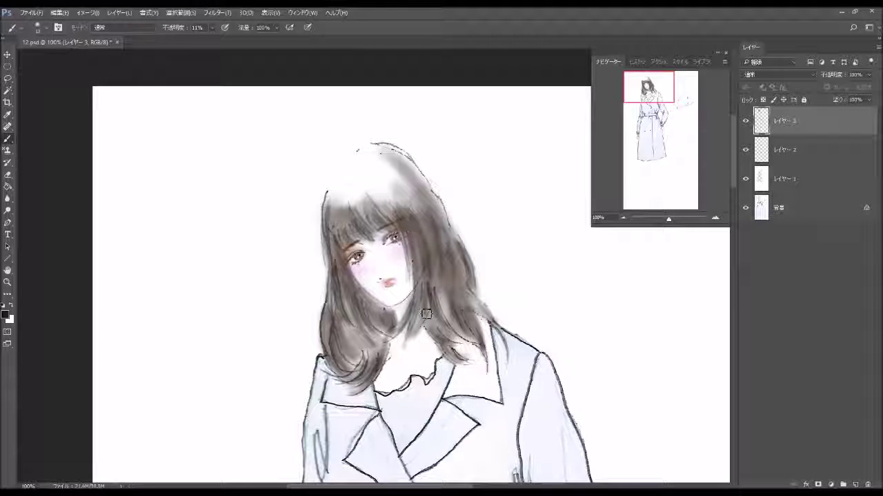
Step: Deepen the crown, the left hair by the neck, the fringe top and the right-side strands
mouse_move(413, 134)
left_mouse_down()
mouse_move(429, 193)
mouse_move(378, 148)
mouse_move(437, 191)
mouse_move(453, 245)
mouse_move(437, 242)
mouse_move(429, 227)
mouse_move(440, 238)
mouse_move(449, 323)
mouse_move(444, 291)
mouse_move(466, 345)
mouse_move(437, 280)
mouse_move(476, 351)
mouse_move(446, 311)
left_mouse_up()
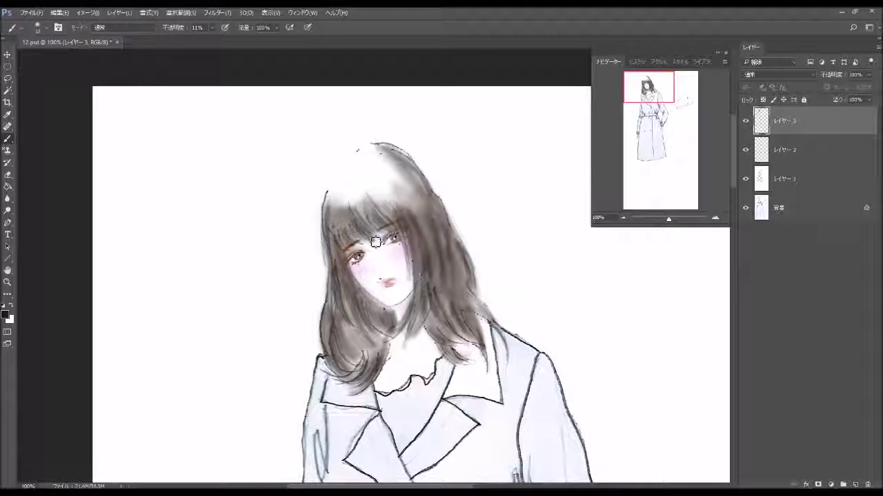
mouse_move(367, 299)
left_mouse_down()
mouse_move(389, 317)
mouse_move(379, 366)
mouse_move(360, 373)
mouse_move(356, 364)
left_mouse_up()
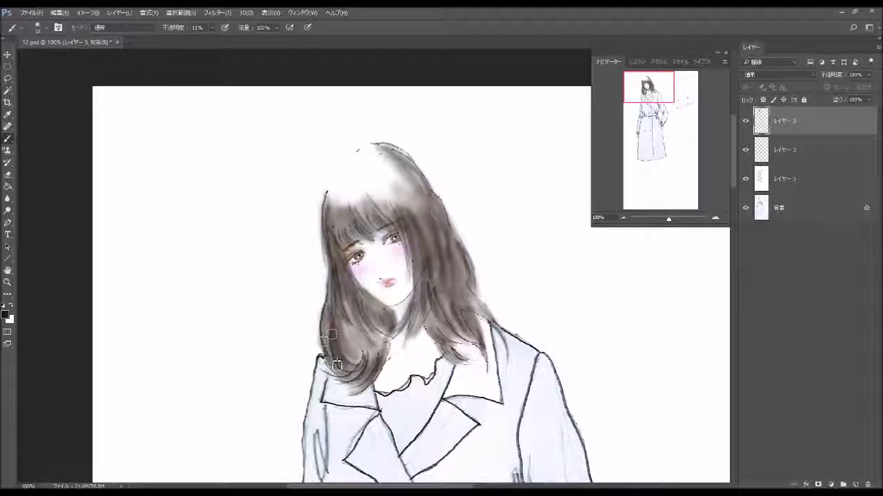
mouse_move(331, 303)
left_mouse_down()
mouse_move(325, 352)
mouse_move(352, 338)
left_mouse_up()
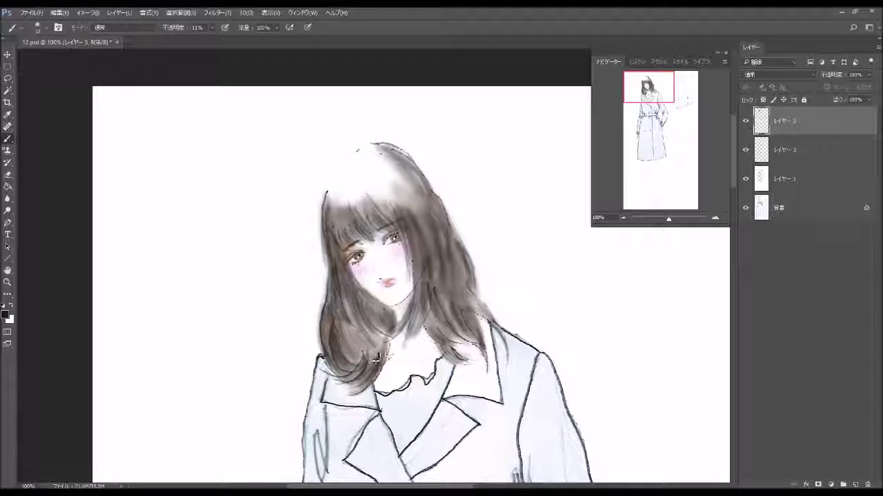
mouse_move(446, 237)
left_mouse_down()
mouse_move(434, 306)
mouse_move(443, 316)
mouse_move(405, 338)
left_mouse_up()
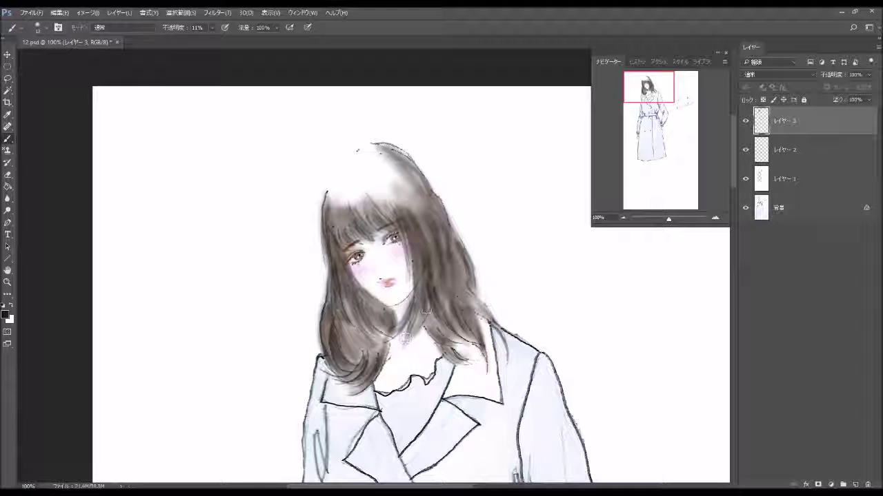
mouse_move(371, 203)
left_mouse_down()
mouse_move(367, 228)
mouse_move(345, 221)
mouse_move(339, 229)
left_mouse_up()
mouse_move(421, 175)
left_mouse_down()
mouse_move(433, 207)
mouse_move(411, 206)
left_mouse_up()
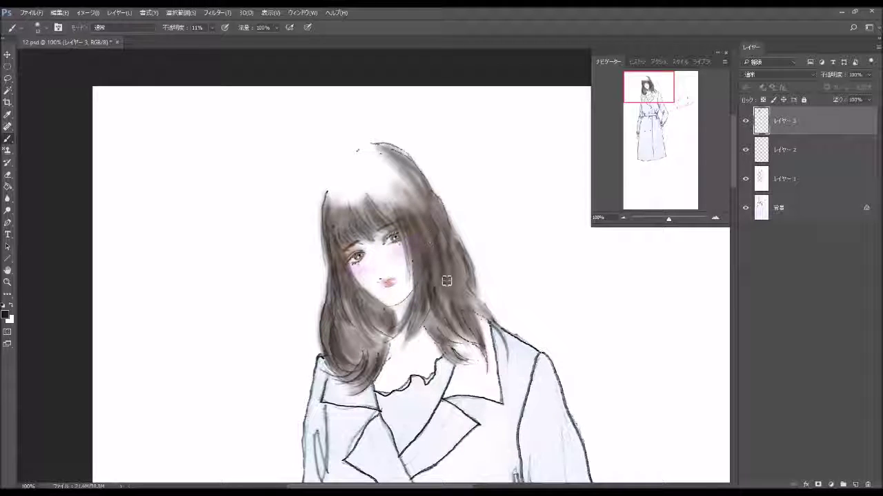
left_click_drag(465, 290, 497, 337)
mouse_move(438, 309)
left_mouse_down()
mouse_move(434, 342)
mouse_move(420, 320)
mouse_move(377, 324)
left_mouse_up()
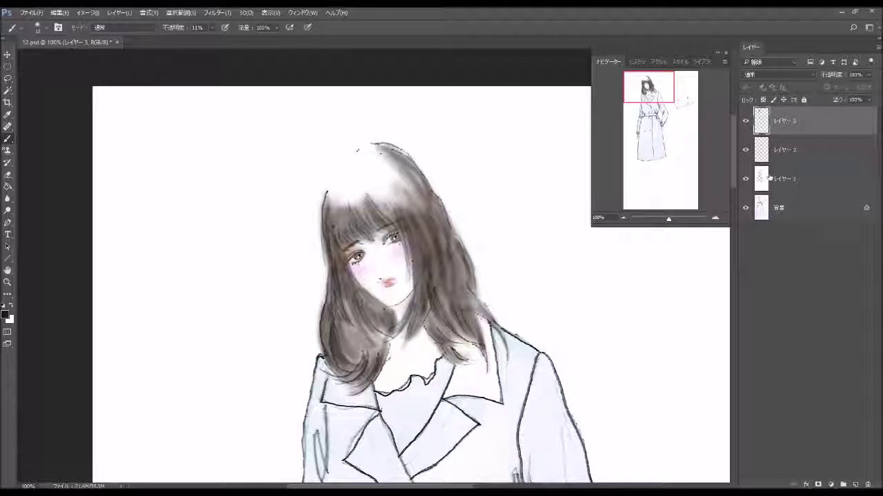
Step: Turn on Bevel & Emboss in Layer 3's Layer Style
double_click(813, 133)
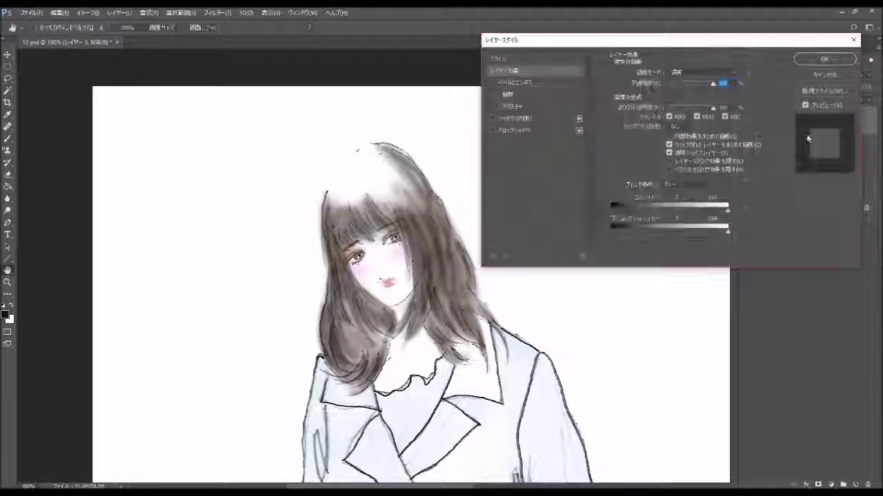
left_click(492, 82)
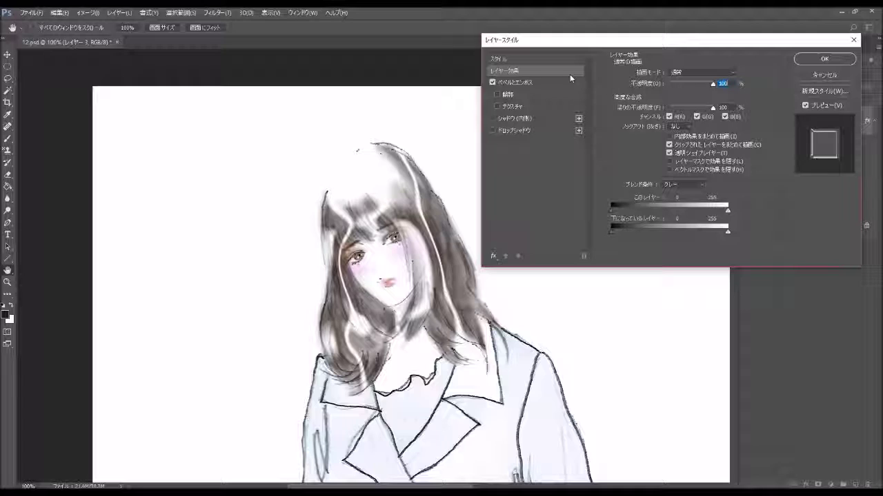
left_click(545, 82)
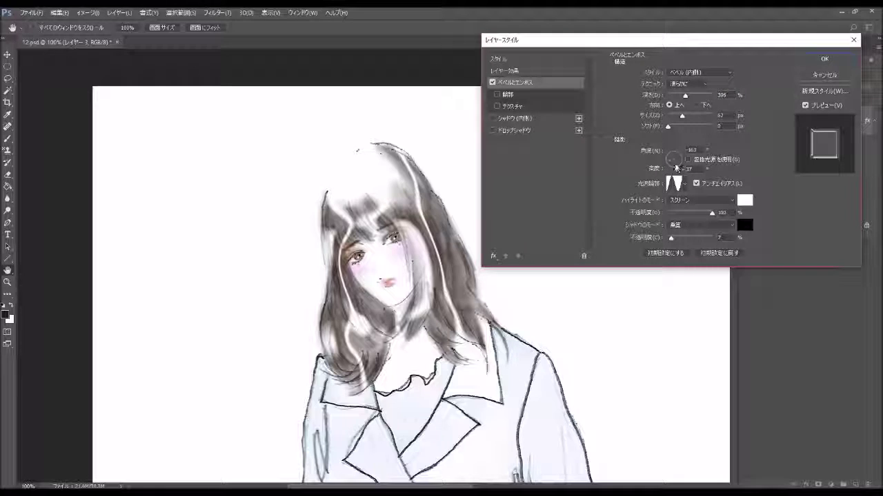
Step: Shift the bevel light and try gloss contours, including the linear diagonal preset
mouse_move(676, 168)
left_mouse_down()
mouse_move(678, 160)
mouse_move(689, 191)
left_mouse_up()
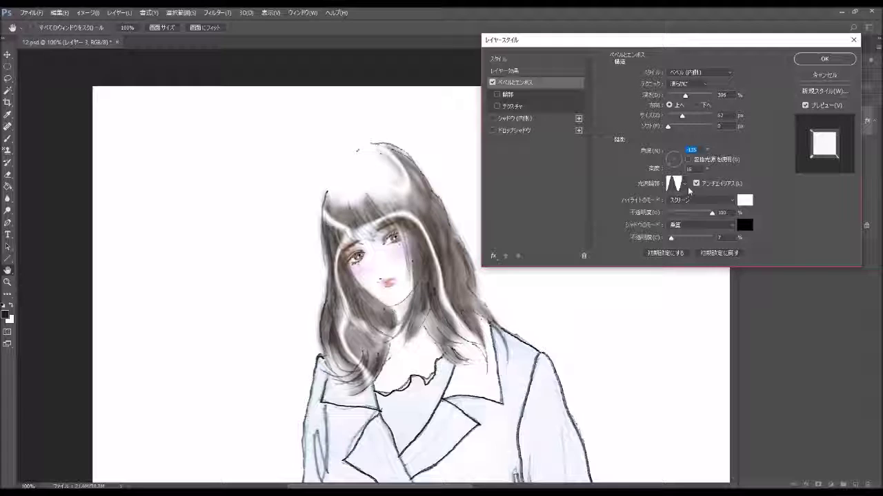
left_click(685, 184)
left_click(675, 210)
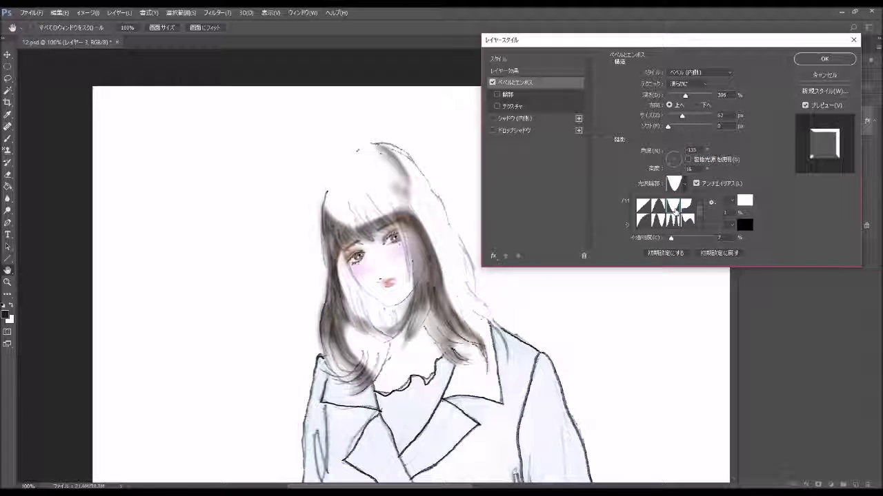
left_click(659, 210)
left_click(646, 211)
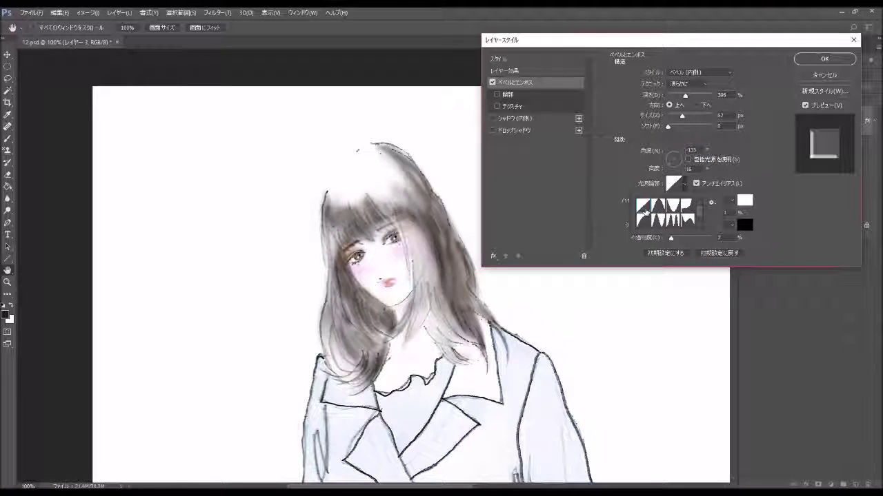
left_click(685, 186)
Step: Rotate the bevel light to a new angle and altitude
left_click(677, 160)
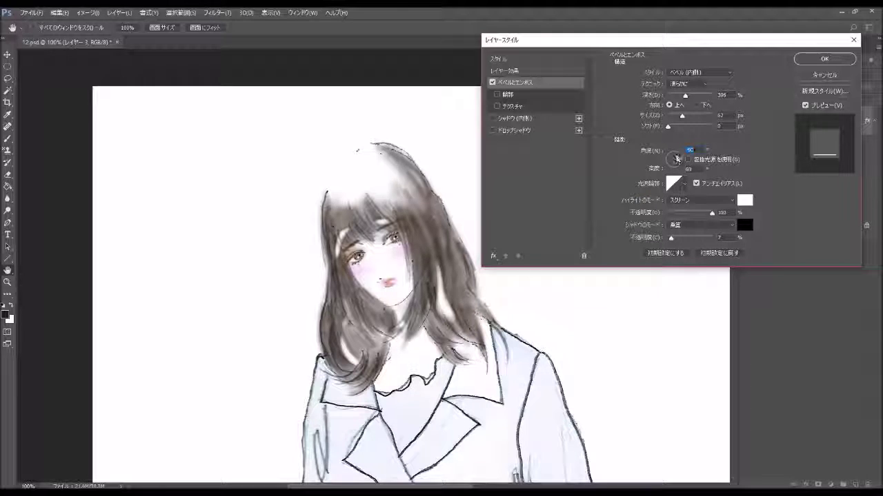
mouse_move(676, 160)
left_mouse_down()
mouse_move(672, 167)
mouse_move(679, 161)
left_mouse_up()
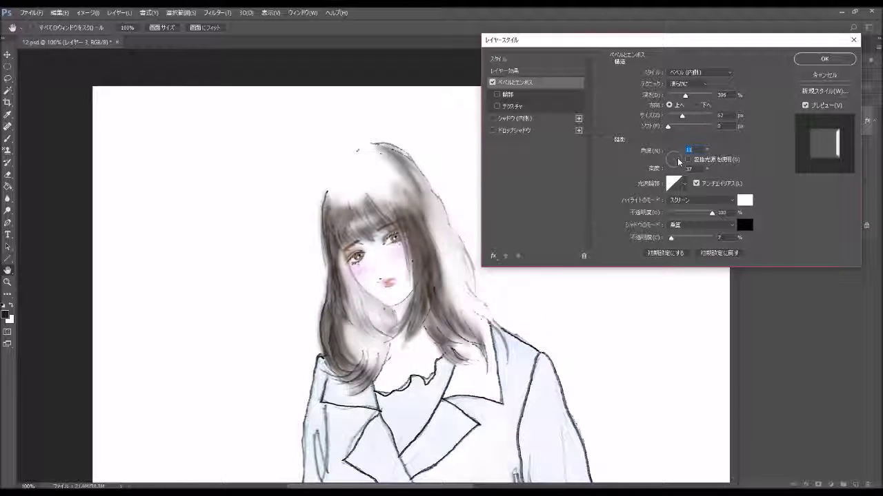
mouse_move(678, 161)
left_mouse_down()
mouse_move(670, 164)
mouse_move(679, 164)
left_mouse_up()
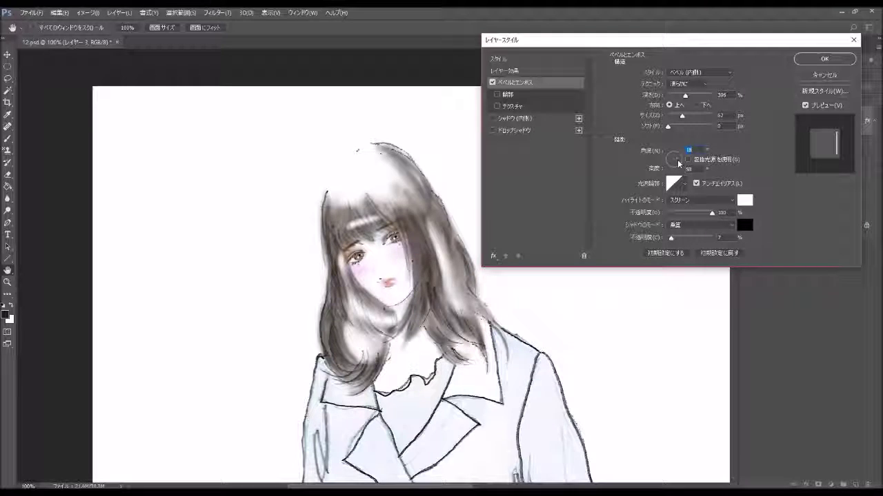
left_click_drag(679, 165, 670, 155)
Step: Set the light angle to 117° and compare several gloss contour presets
left_click(684, 183)
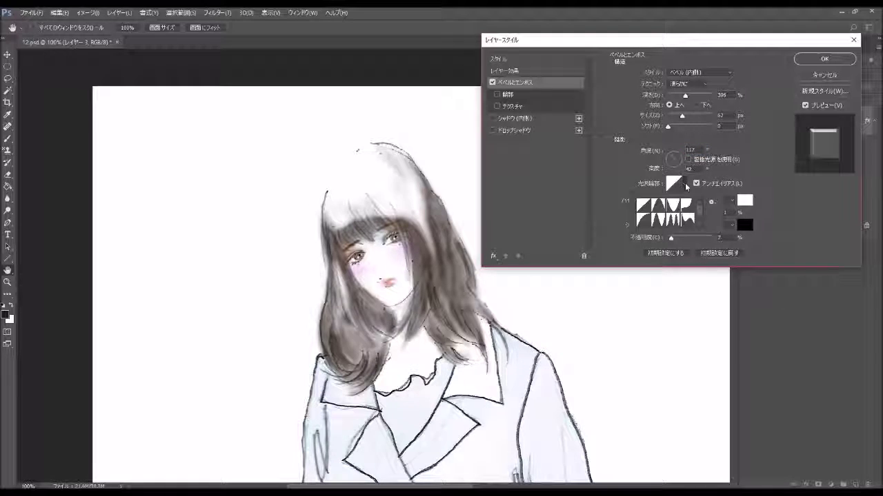
left_click(686, 205)
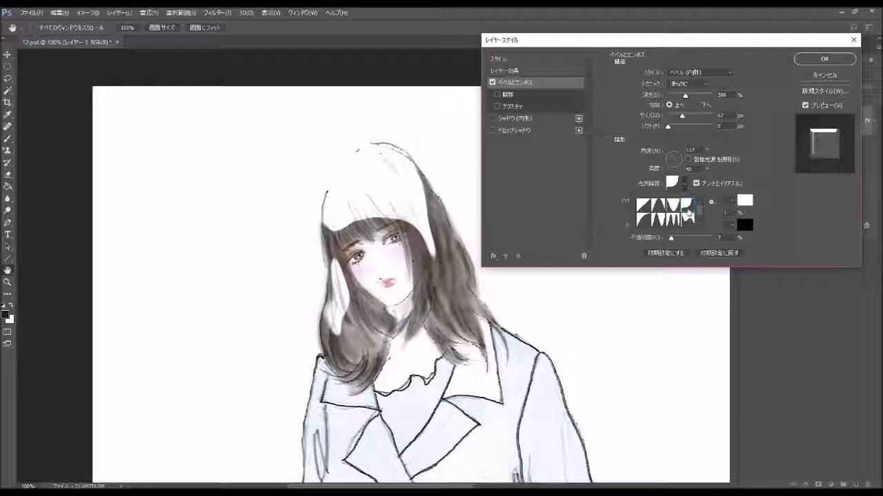
left_click(650, 220)
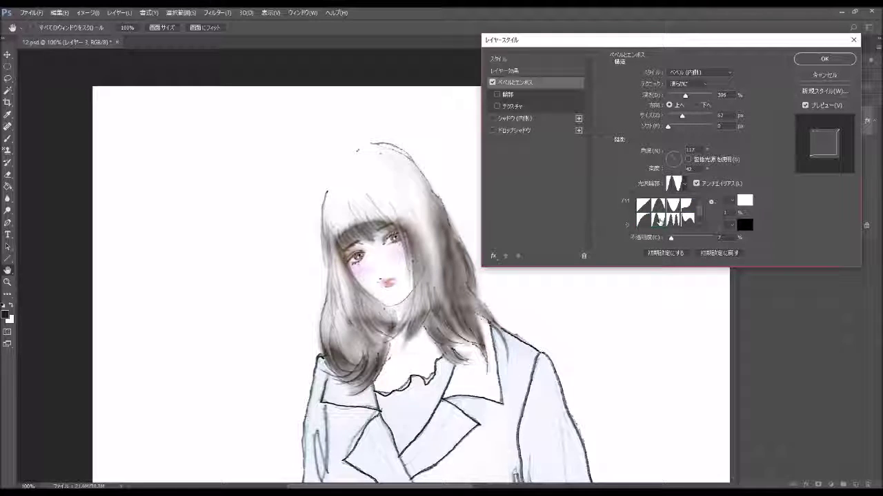
left_click(664, 222)
left_click(687, 222)
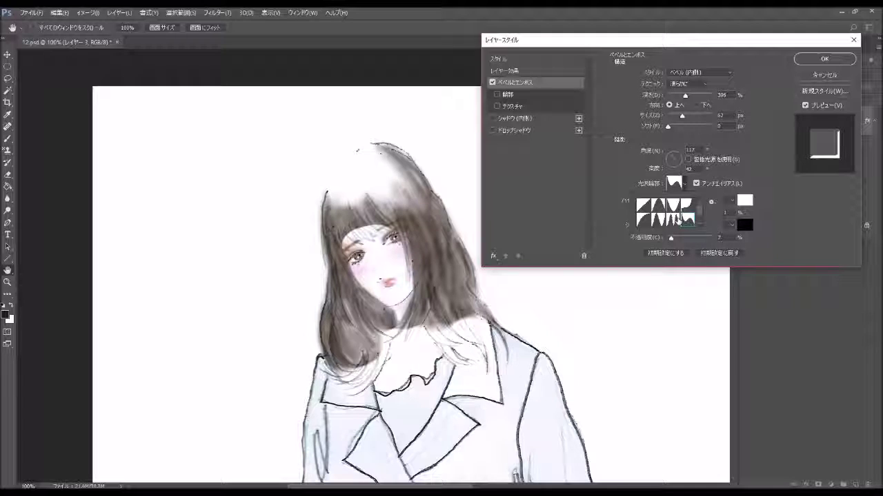
left_click(665, 221)
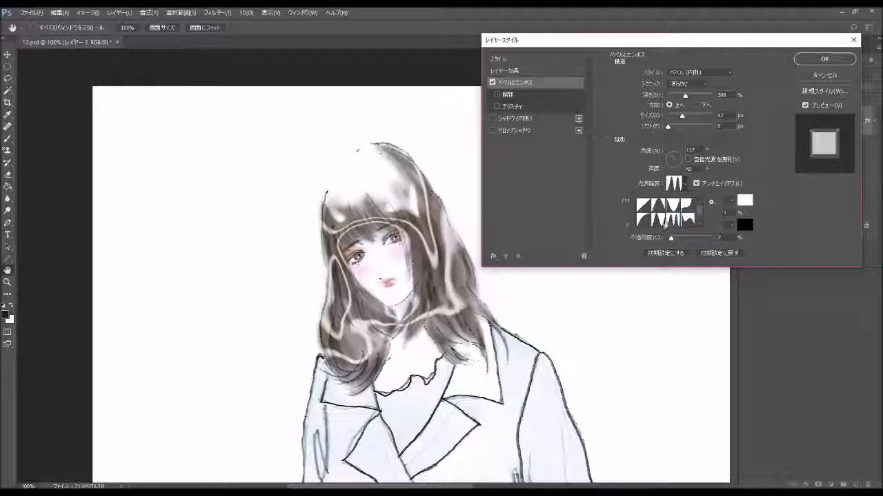
Step: Relight the bevel at a -127° angle with zero altitude
left_click(676, 165)
left_click_drag(676, 166, 680, 169)
left_click_drag(679, 159, 671, 166)
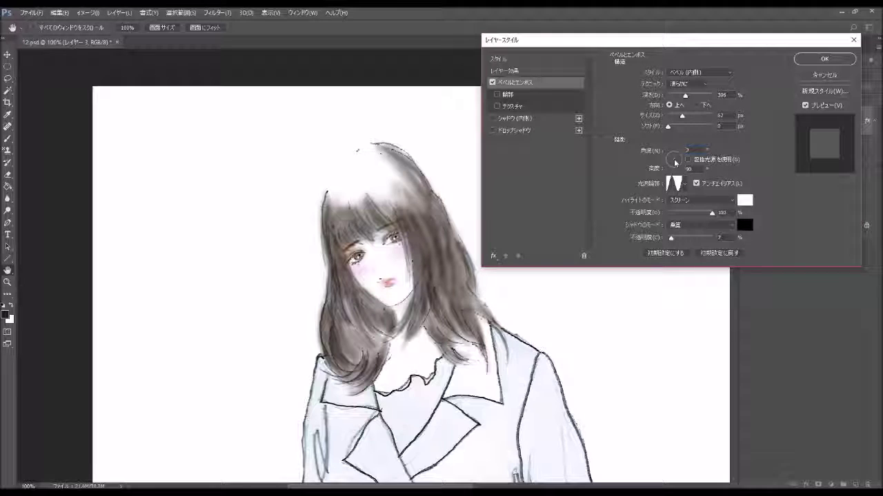
left_click_drag(672, 163, 671, 171)
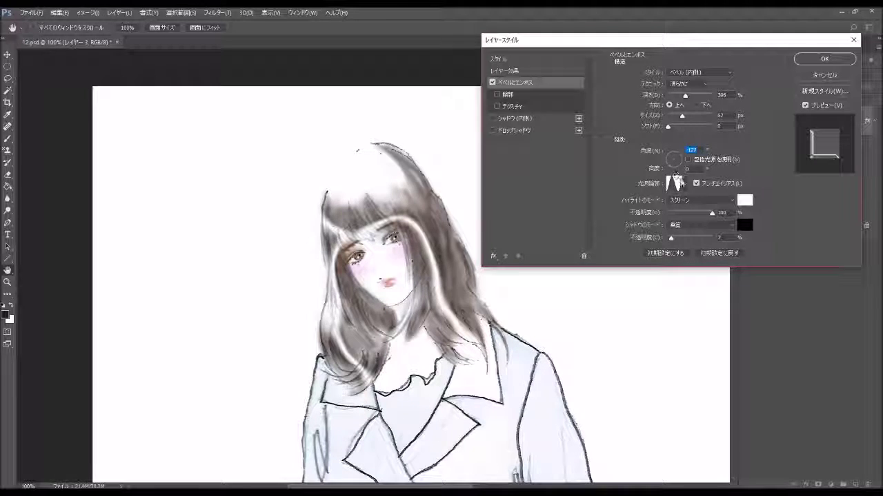
Step: Try more gloss contours on the hair, then lower the light altitude to 5
left_click(682, 185)
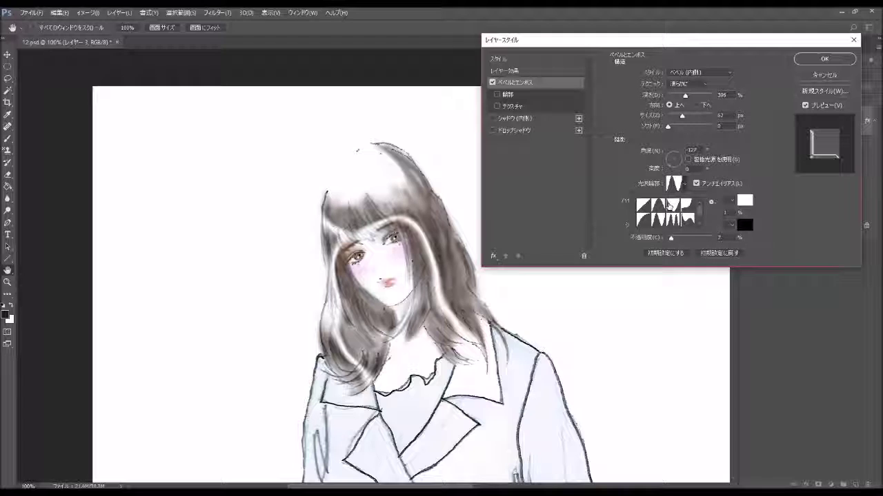
left_click(659, 205)
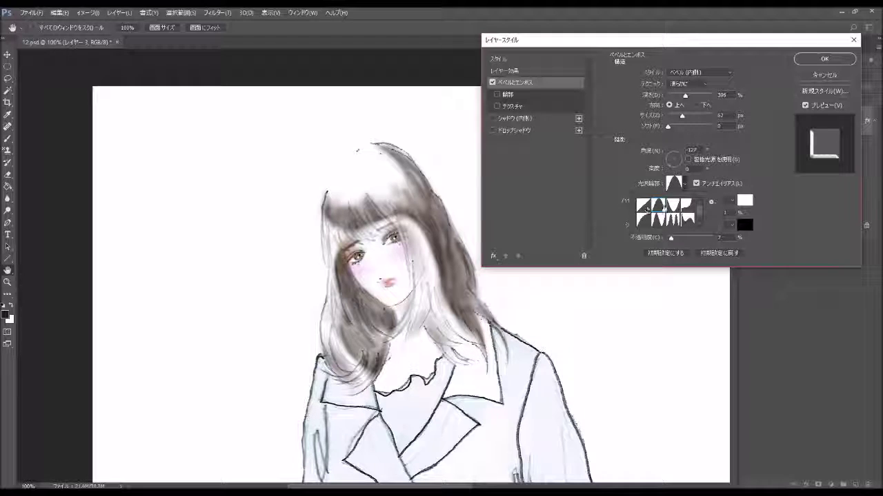
left_click(672, 206)
left_click(687, 204)
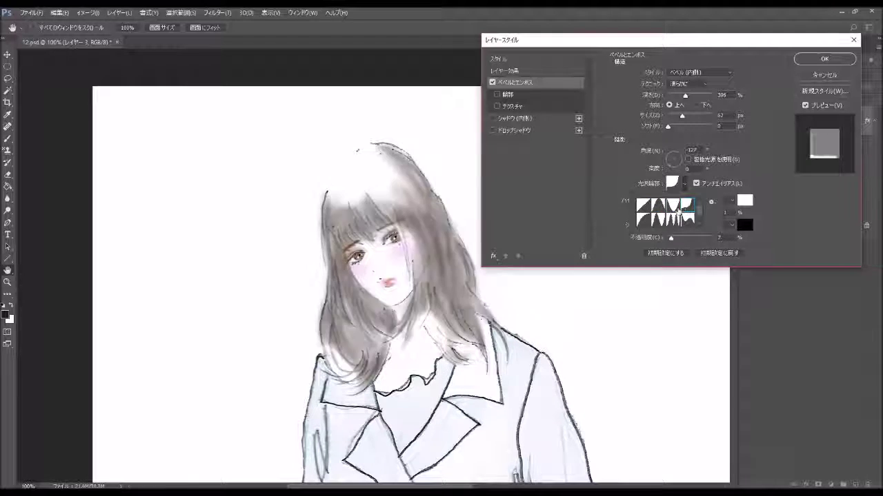
left_click(644, 221)
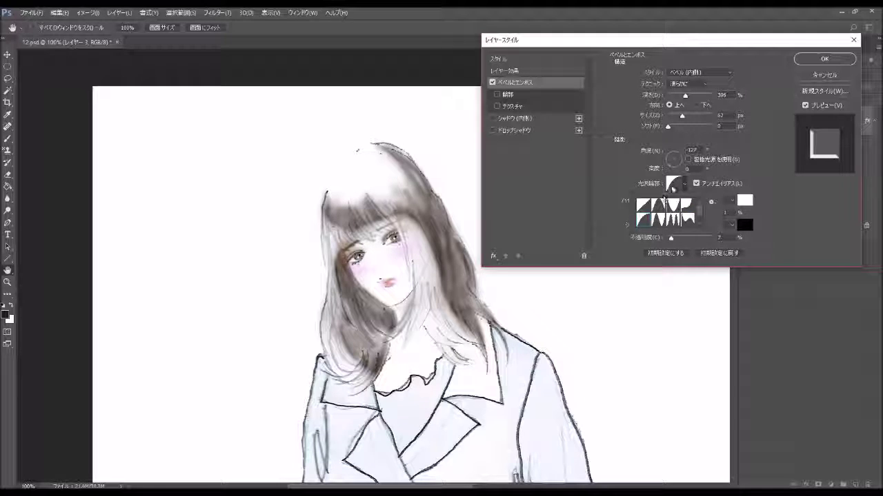
left_click(675, 162)
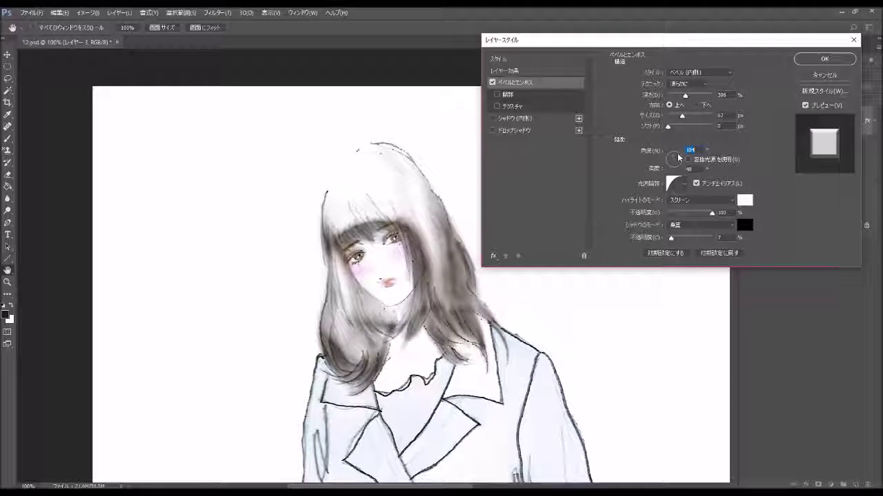
mouse_move(677, 153)
left_mouse_down()
mouse_move(675, 174)
mouse_move(668, 163)
left_mouse_up()
Step: Switch to the Linear gloss contour and rotate the light to about 0°
left_click(683, 185)
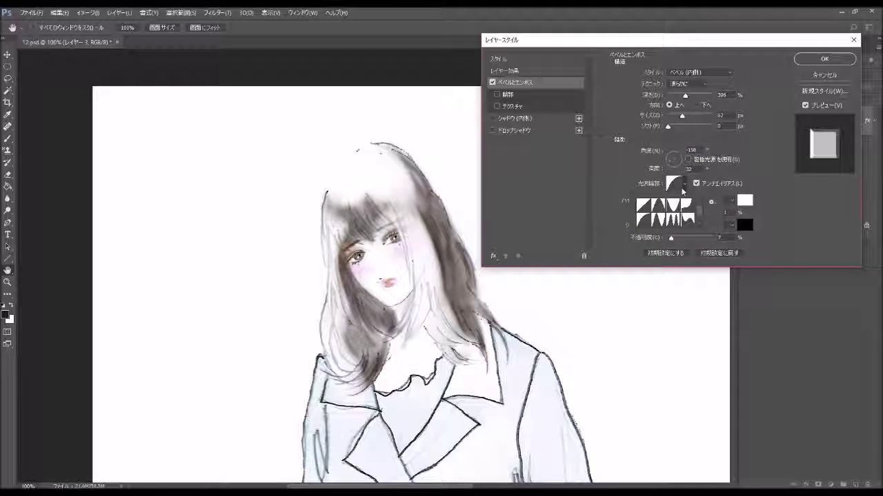
left_click(643, 205)
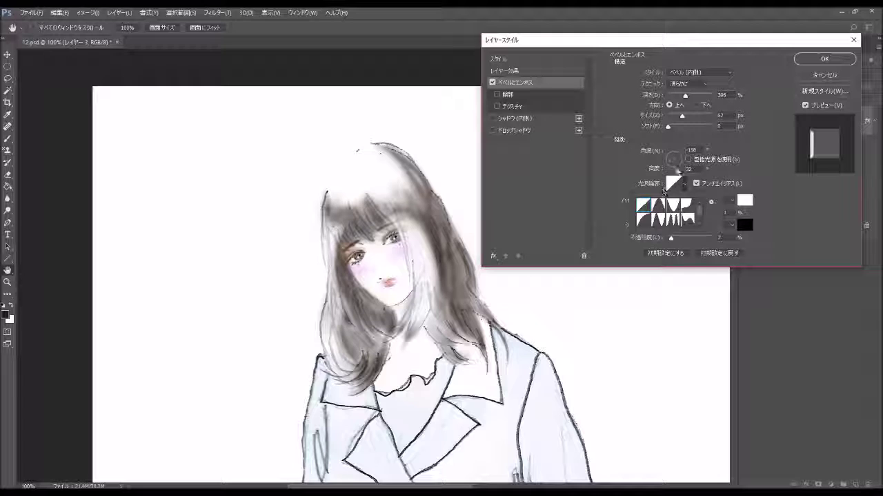
left_click(676, 167)
left_click_drag(679, 164, 674, 162)
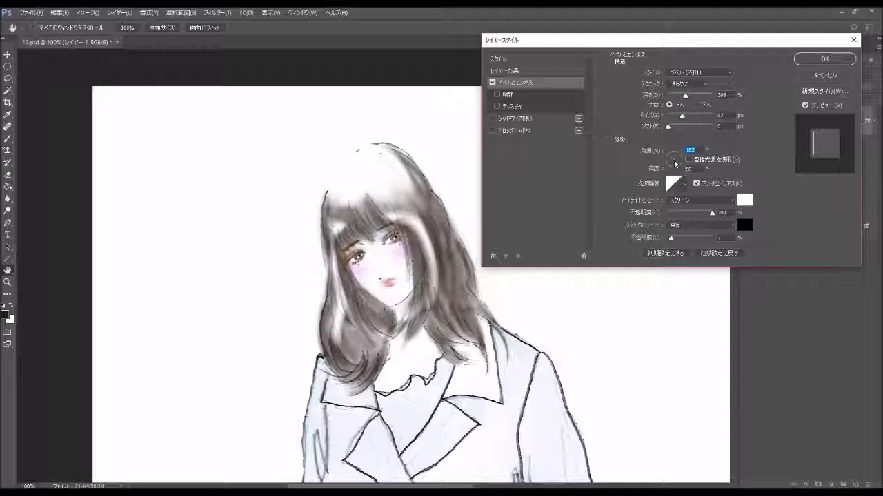
left_click_drag(675, 162, 678, 163)
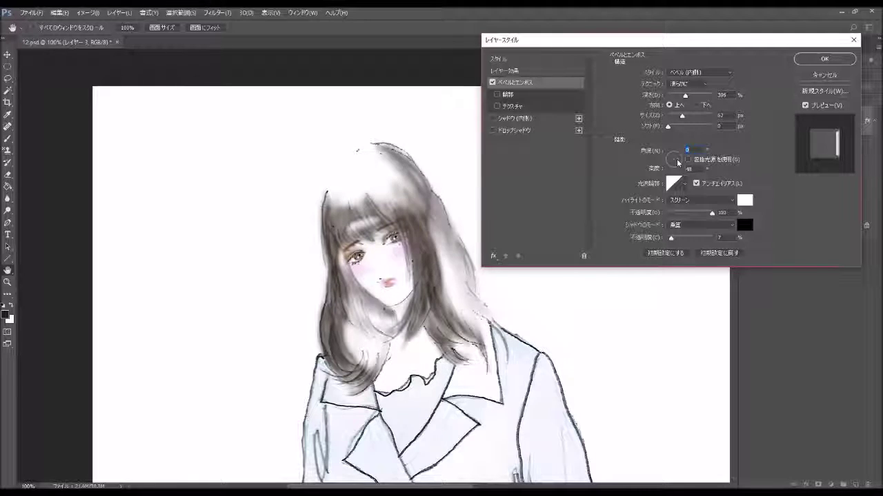
Step: Test further light angles, heights and gloss contour presets on the hair bevel
left_click_drag(675, 158, 670, 162)
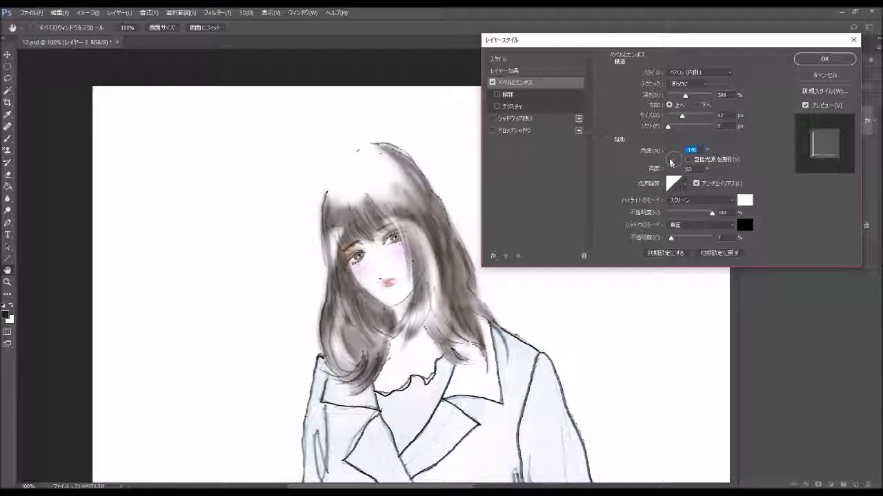
left_click_drag(673, 166, 671, 169)
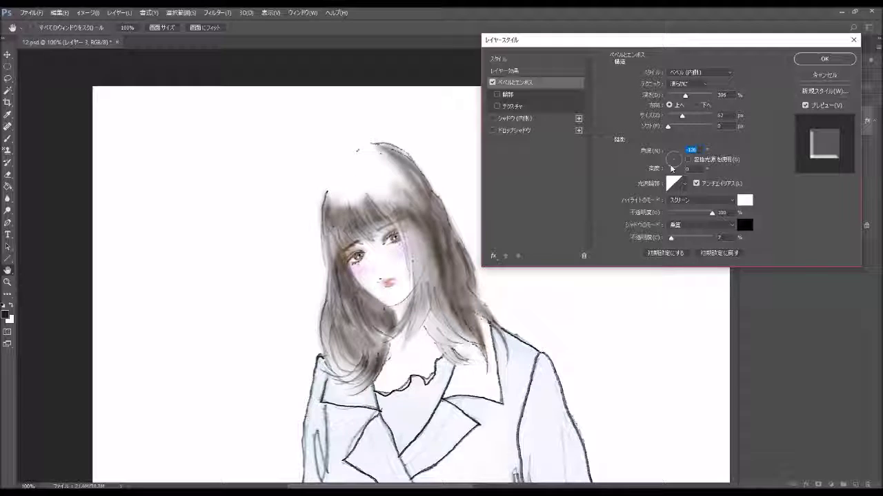
left_click_drag(673, 161, 672, 158)
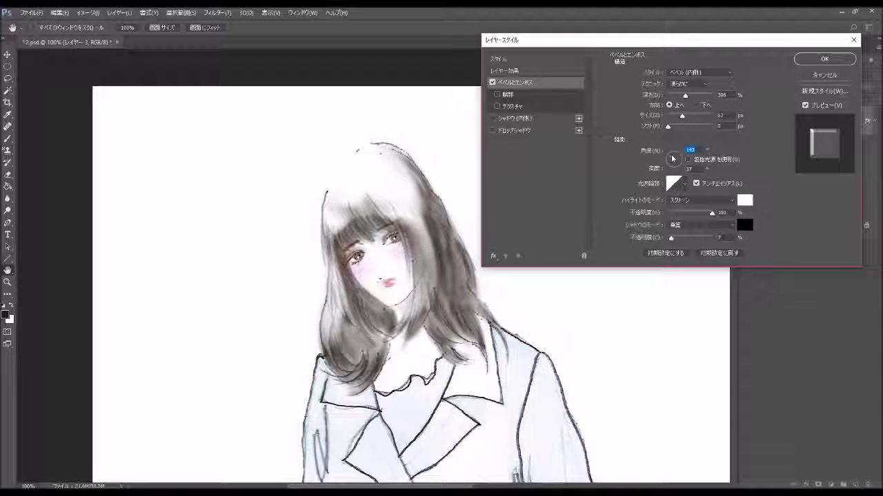
left_click(682, 183)
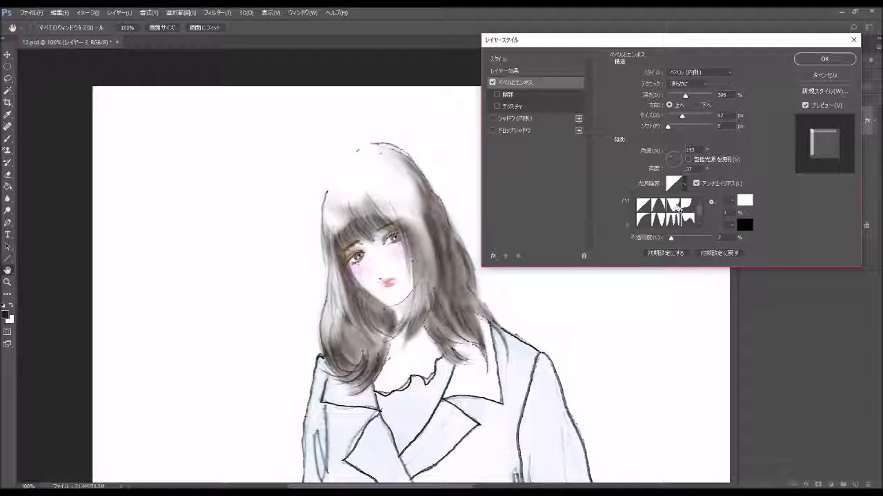
left_click(677, 205)
left_click(685, 205)
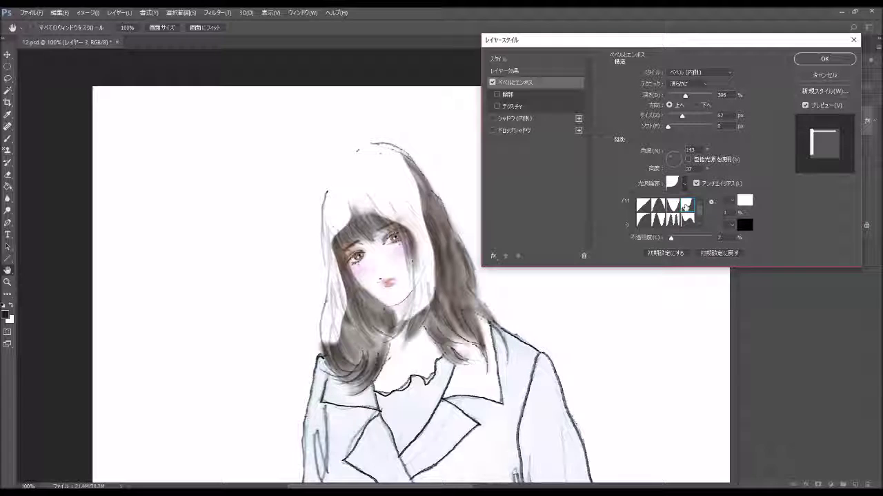
left_click(675, 206)
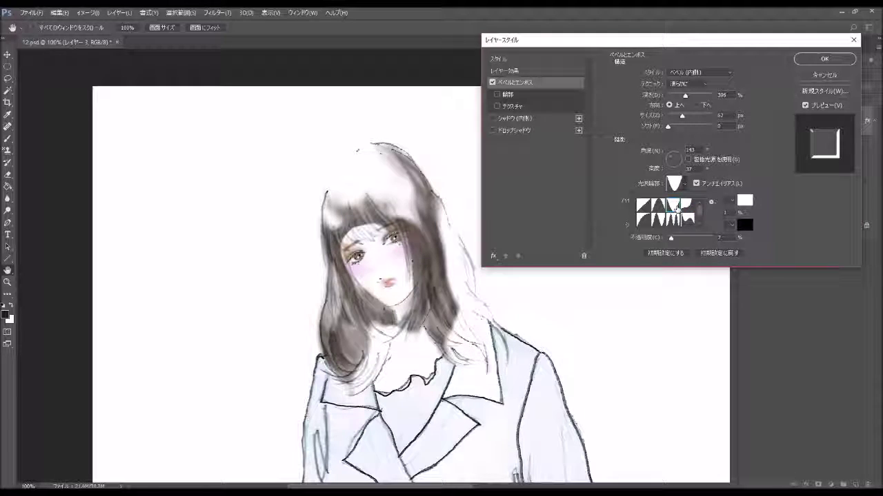
left_click(660, 207)
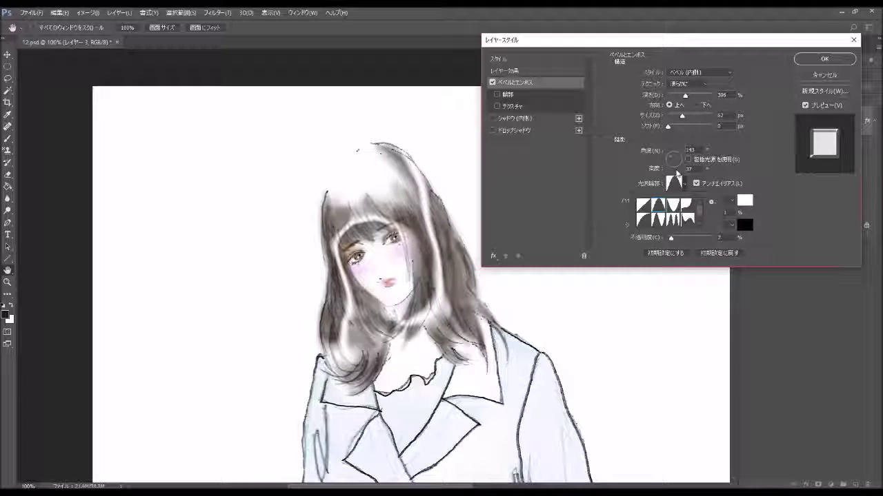
left_click(670, 166)
left_click(678, 168)
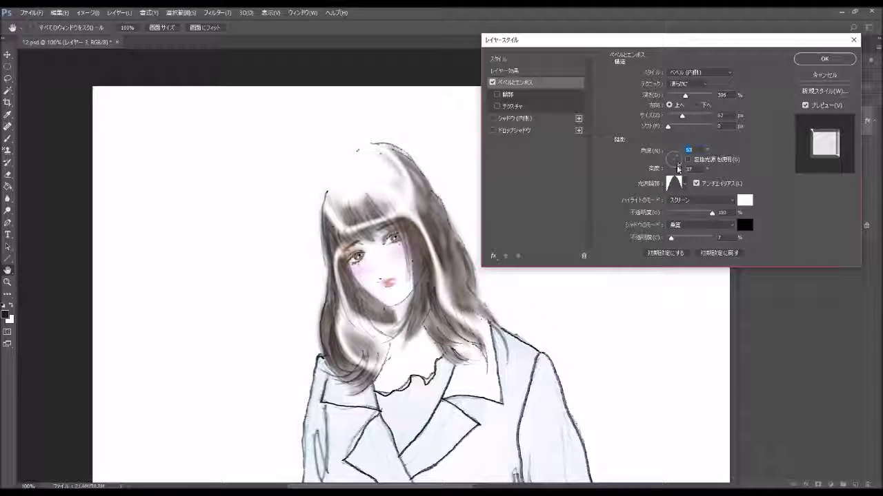
left_click_drag(678, 168, 666, 157)
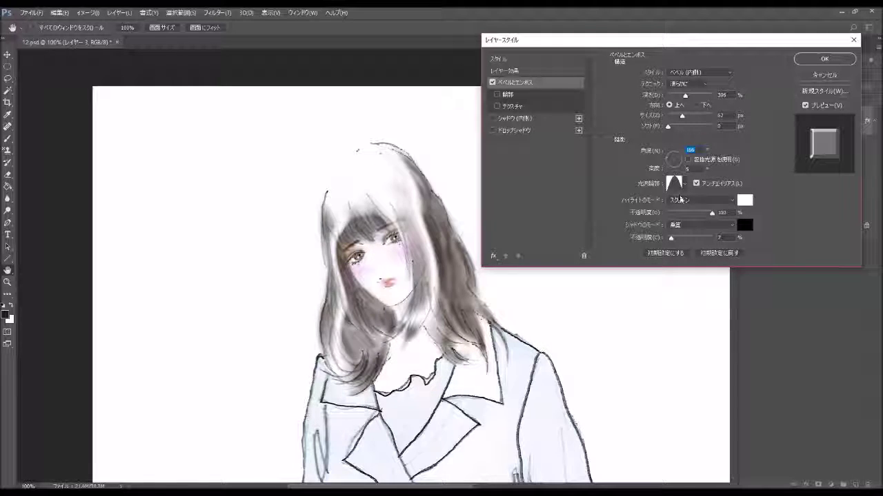
Step: Set the gloss contour back to Linear and apply the Bevel & Emboss
left_click(681, 183)
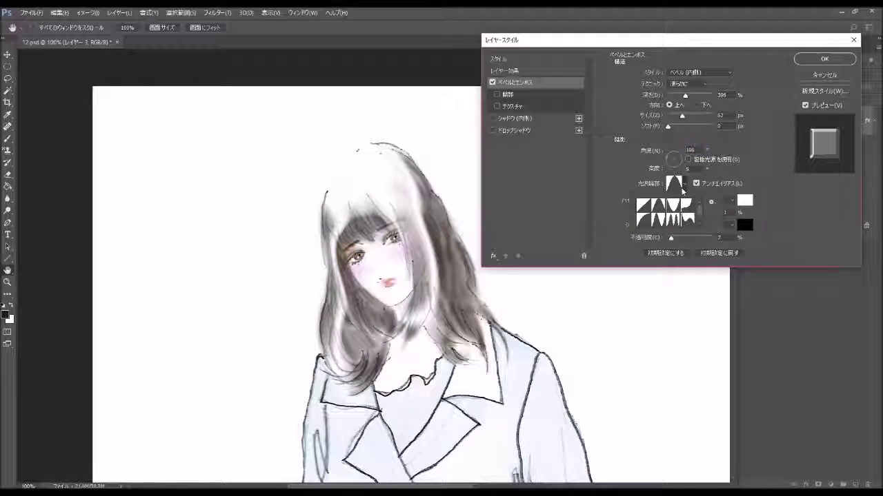
left_click(648, 204)
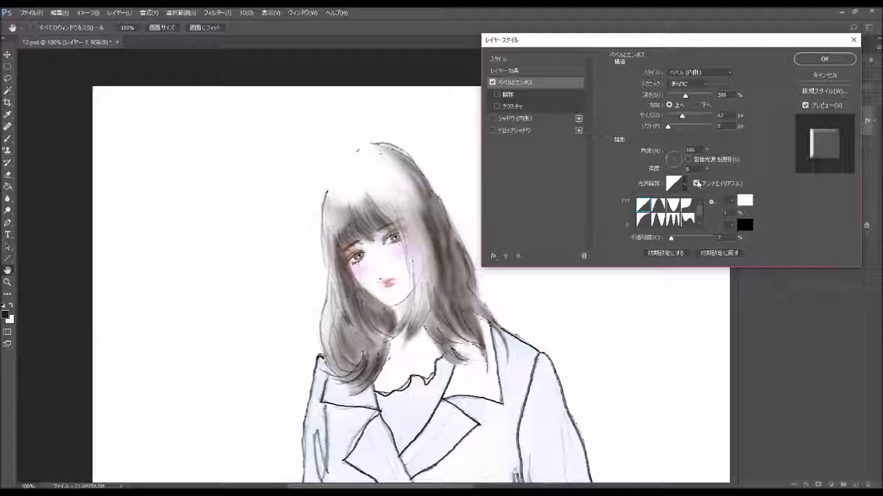
left_click(808, 61)
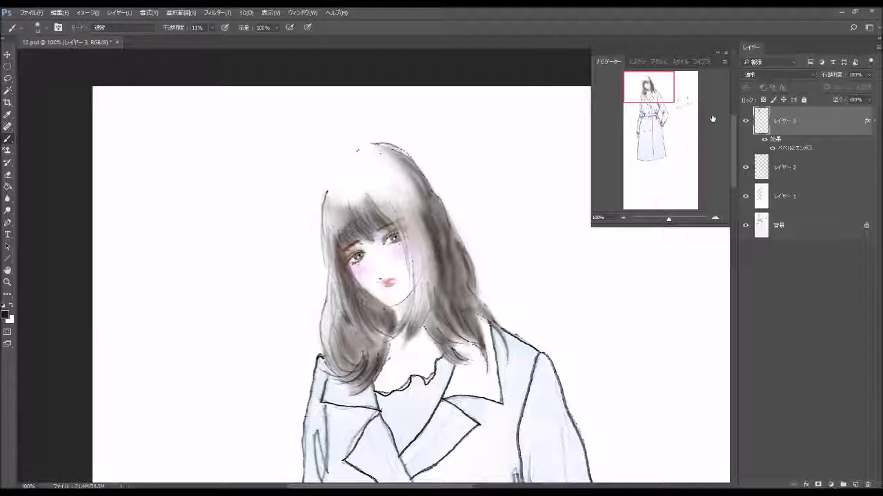
Step: Zoom out to the whole coat and test a paisley fill on the chest, then undo it
key("ctrl+minus")
key("ctrl+minus")
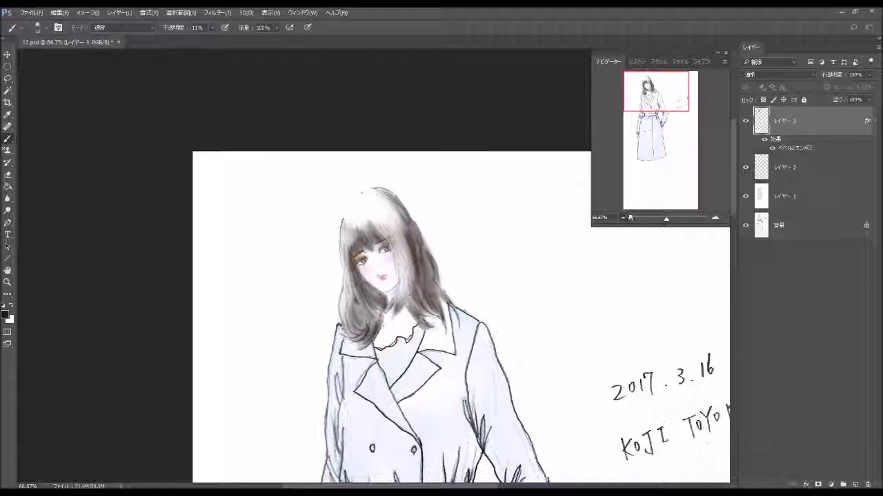
left_click_drag(664, 110, 666, 126)
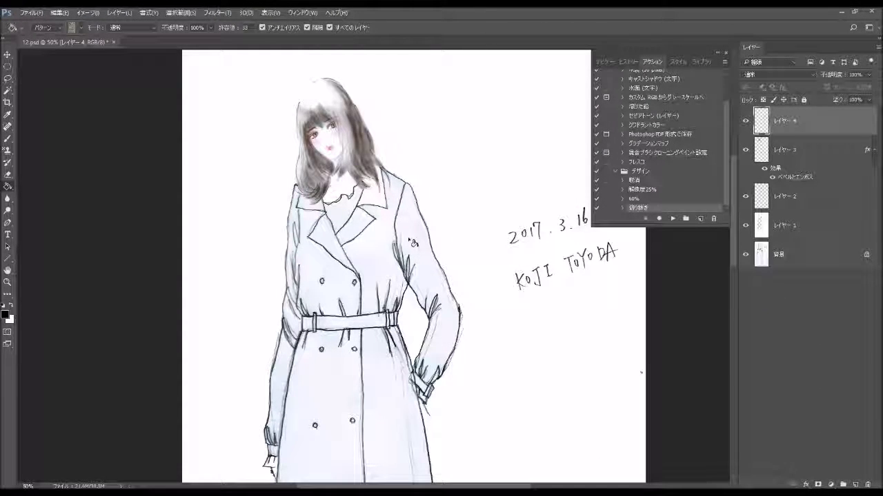
left_click(342, 275)
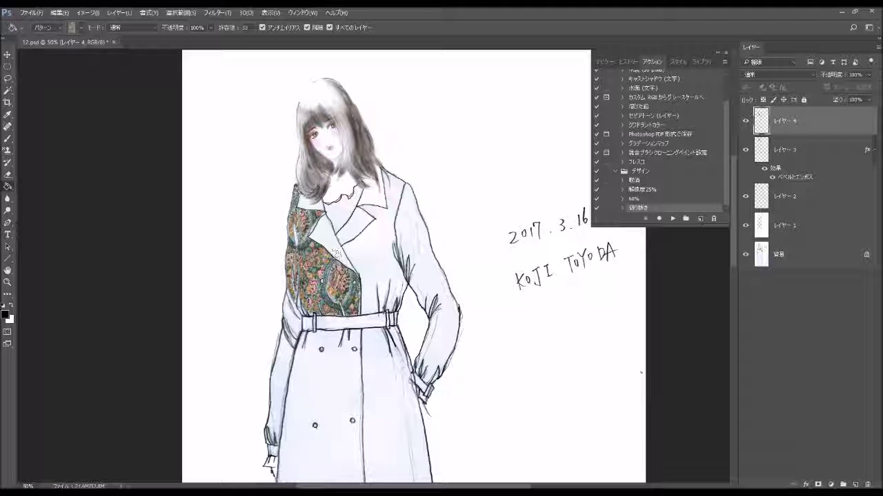
key("ctrl+z")
left_click(321, 272)
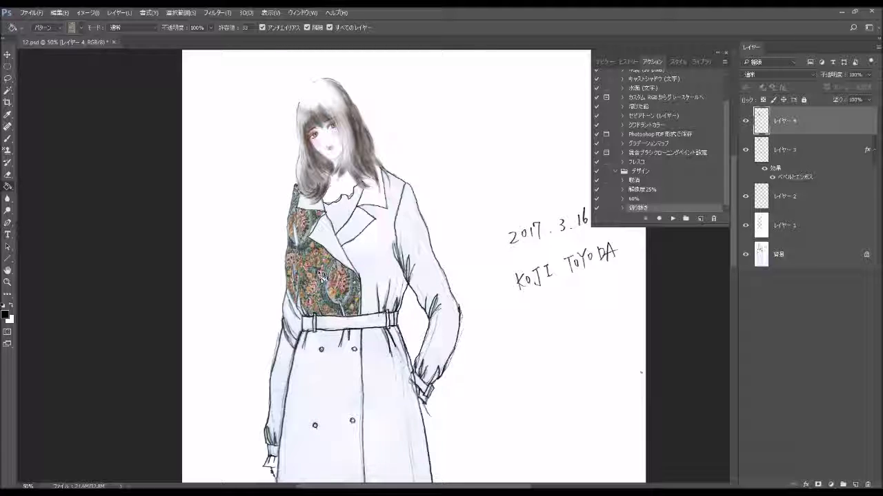
key("ctrl+z")
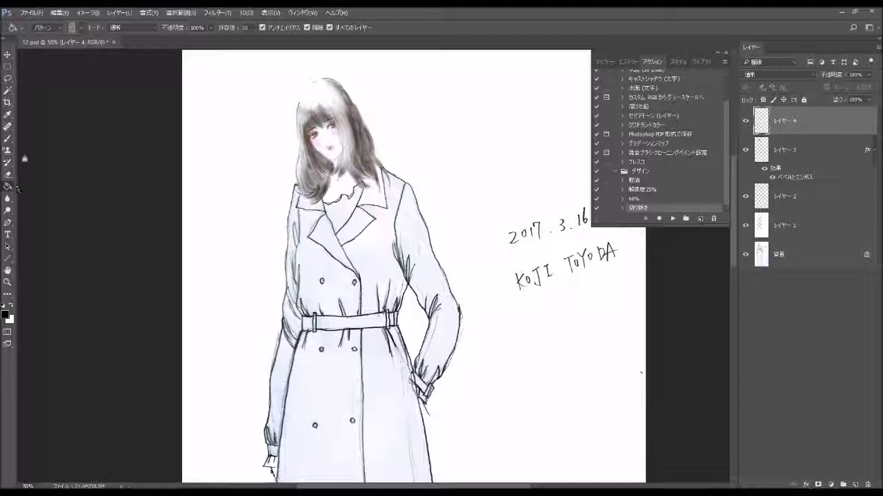
Step: Check the brush tip size and opacity settings
left_click(7, 139)
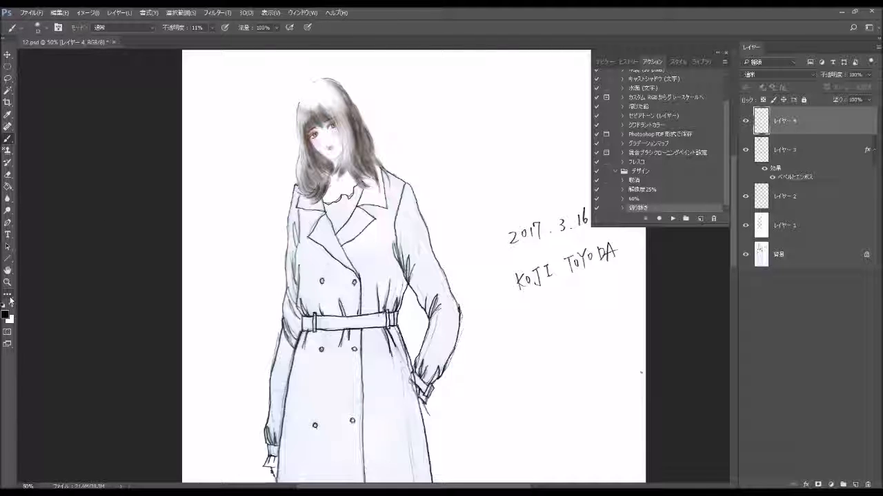
left_click(47, 29)
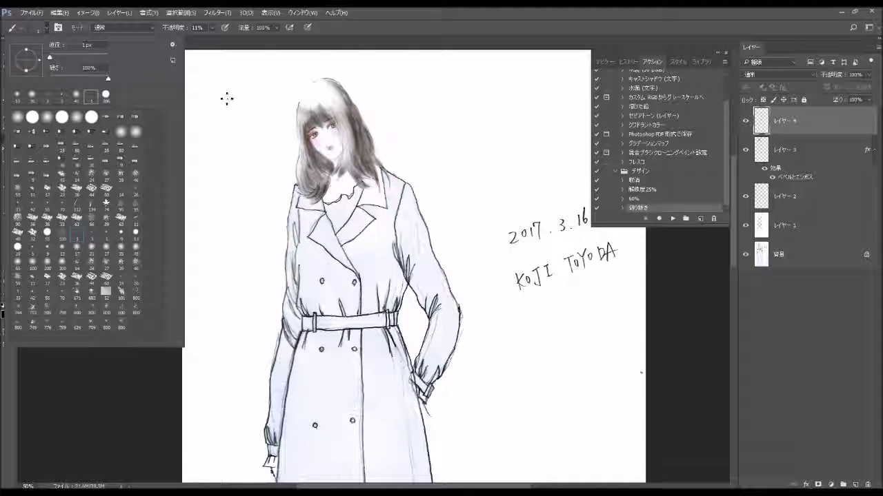
left_click(213, 28)
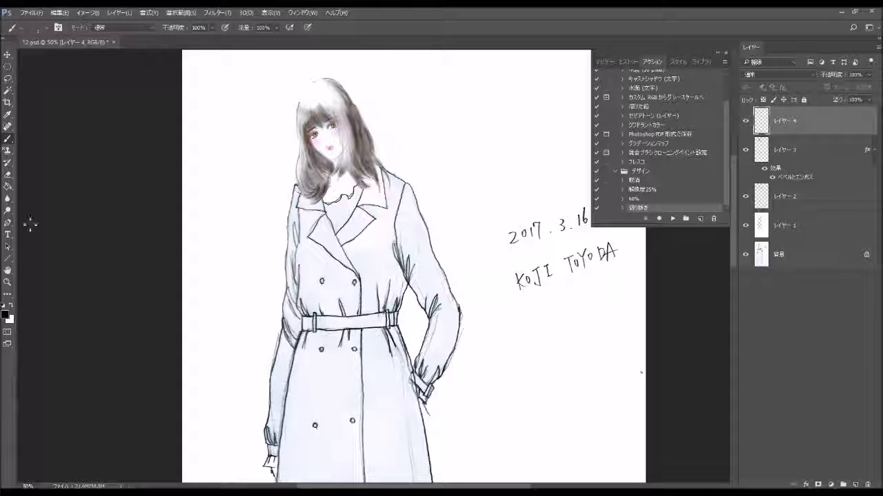
Step: Fill the coat's left front panel and left skirt with paisley, then open the layer's style
left_click(7, 187)
left_click(308, 231)
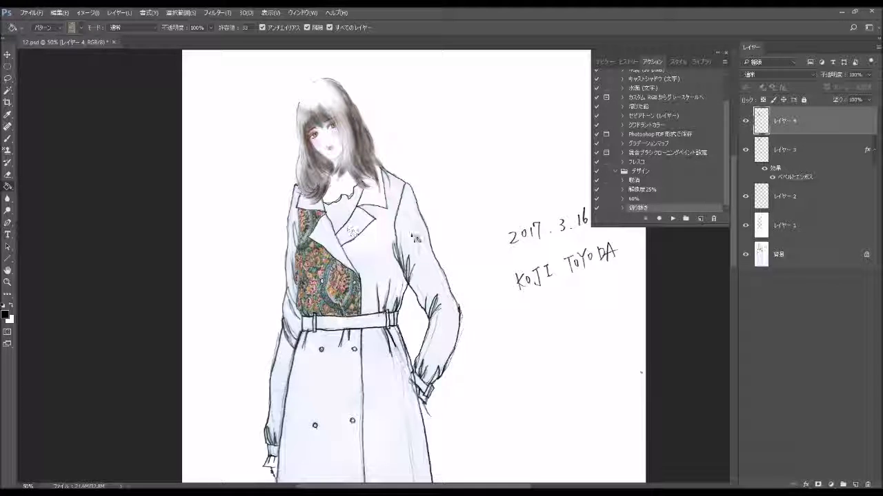
left_click(606, 61)
left_click_drag(666, 126, 667, 160)
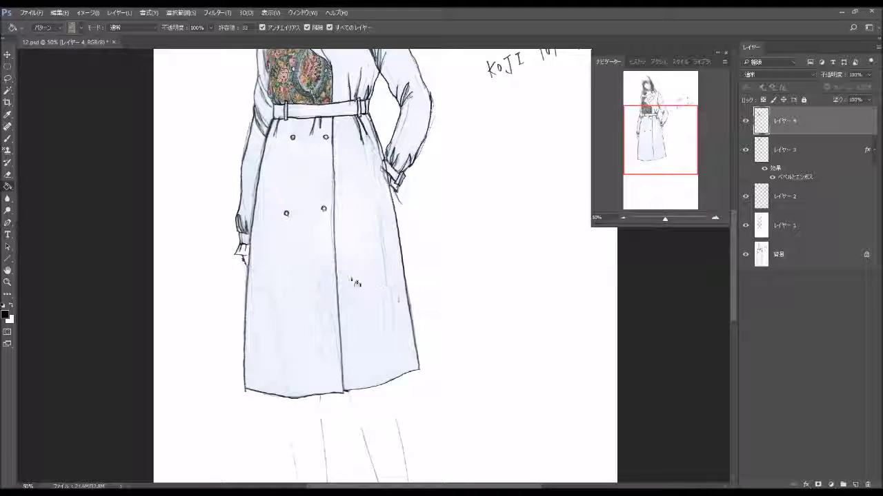
left_click(313, 288)
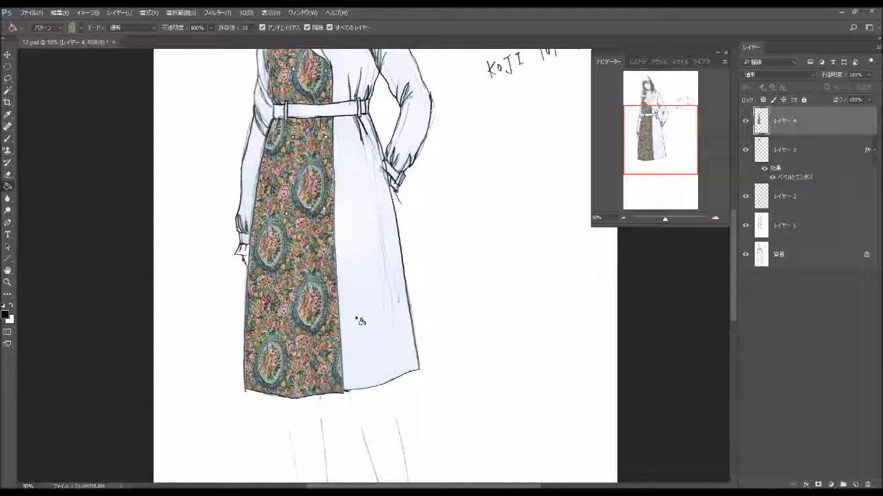
left_click_drag(659, 151, 660, 139)
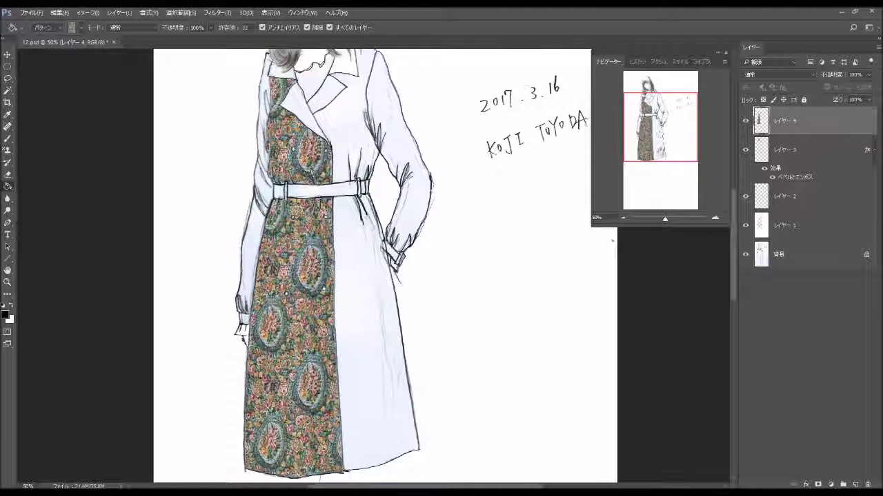
double_click(814, 143)
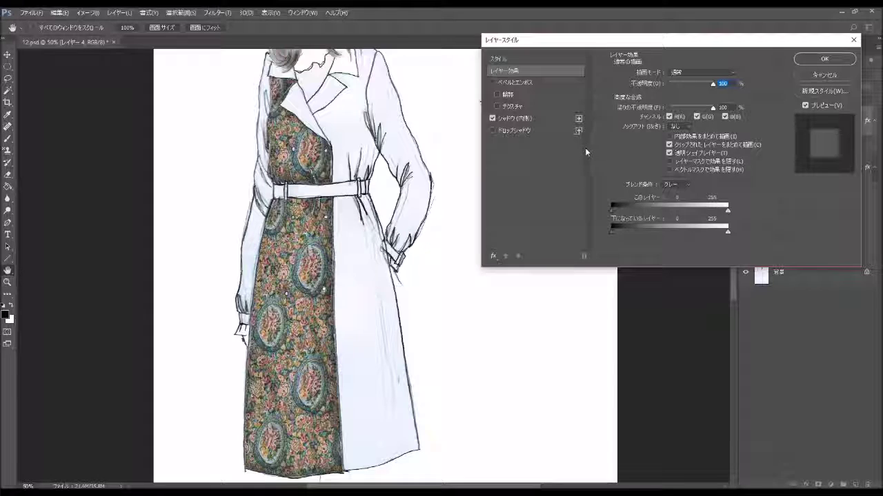
Step: Give the left paisley layer an Inner Shadow at 14% opacity
left_click(562, 118)
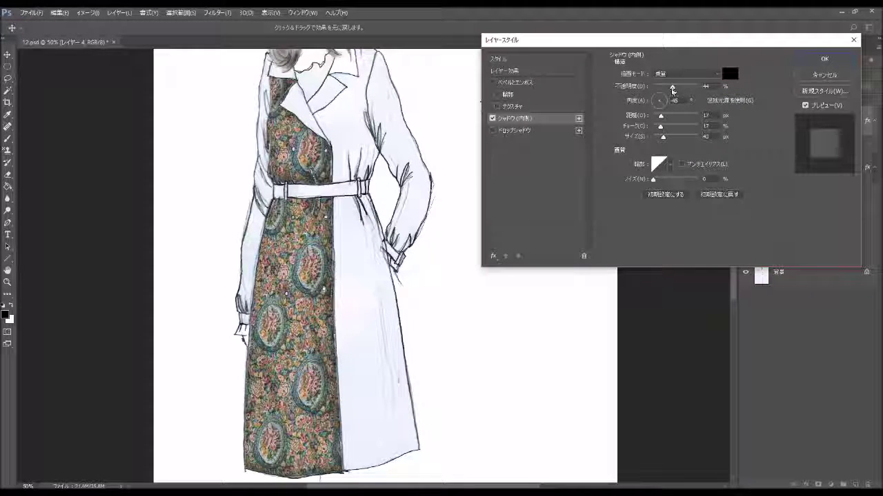
left_click_drag(672, 88, 666, 87)
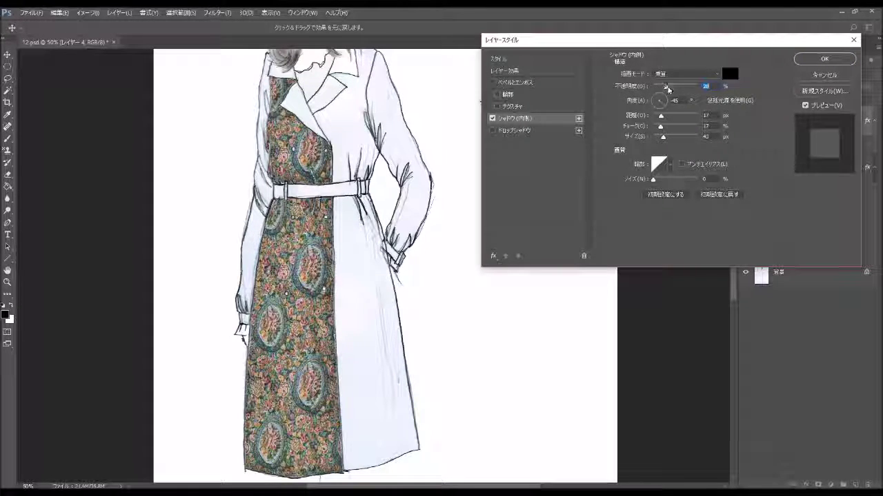
left_click(816, 60)
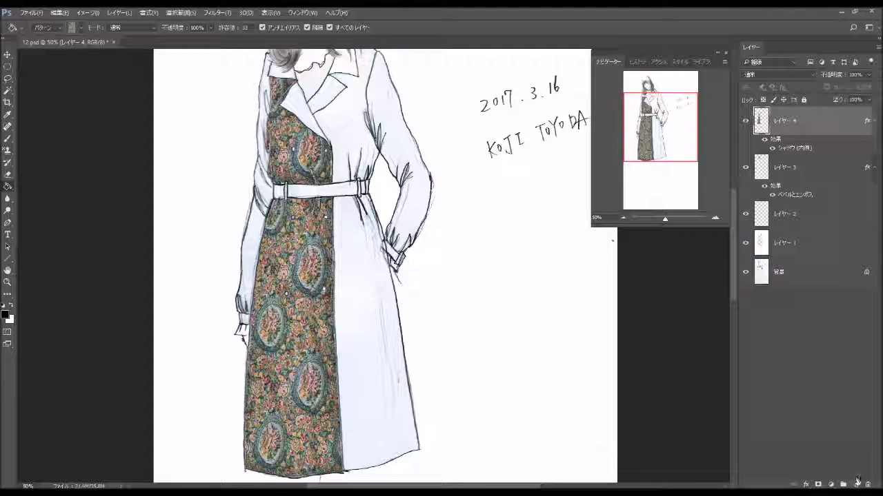
Step: On a new layer, fill the right side of the dress and the upper right bodice with paisley
left_click(855, 484)
left_click(372, 303)
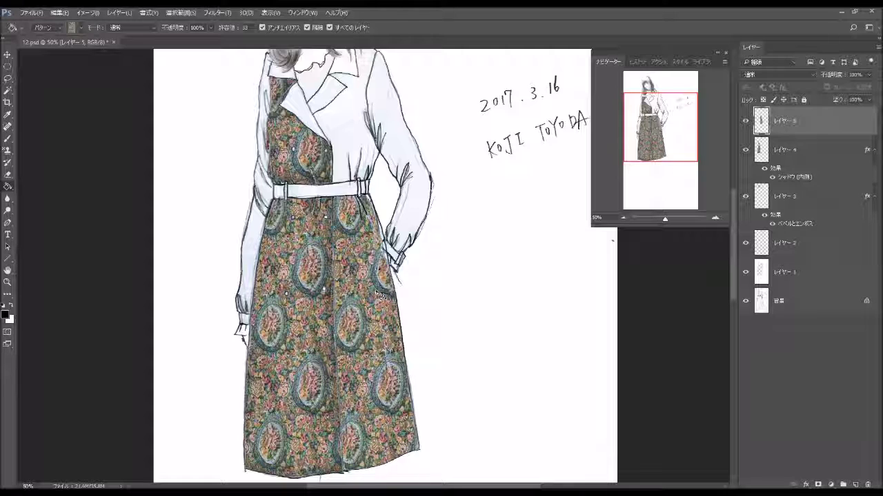
left_click(355, 172)
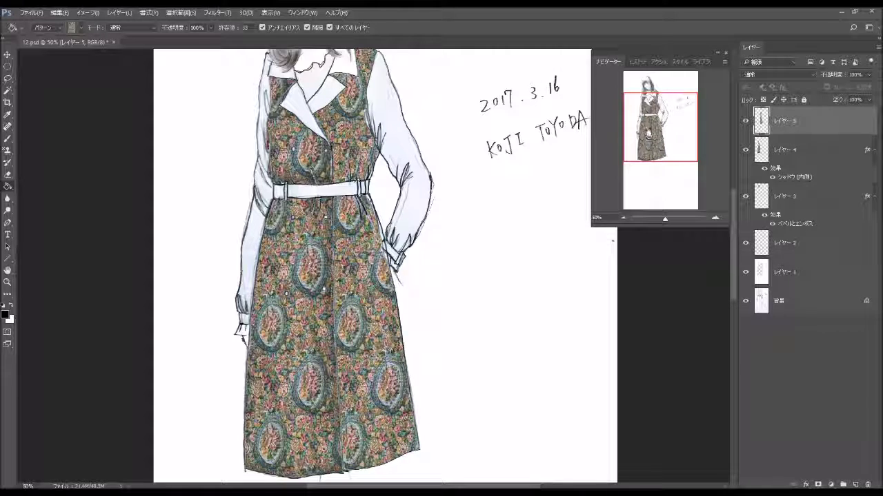
left_click_drag(648, 132, 649, 123)
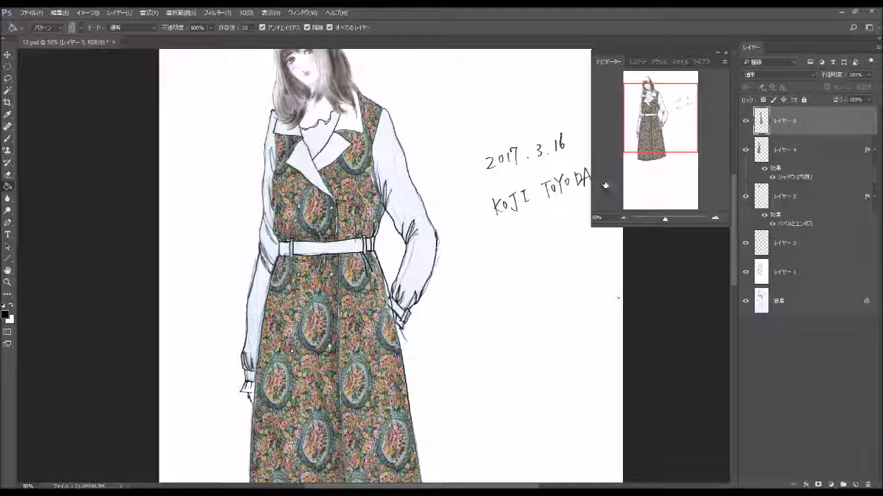
Step: Add an Inner Shadow to the right paisley fill and create a fresh layer
double_click(813, 131)
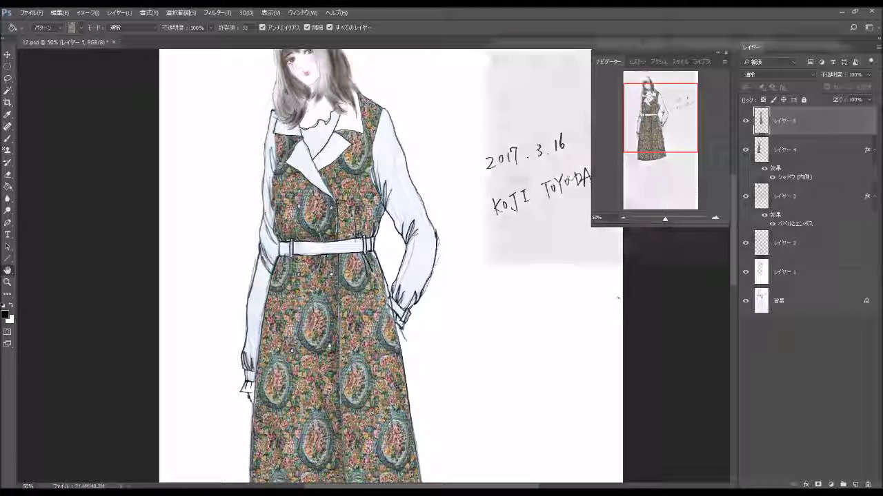
left_click(492, 118)
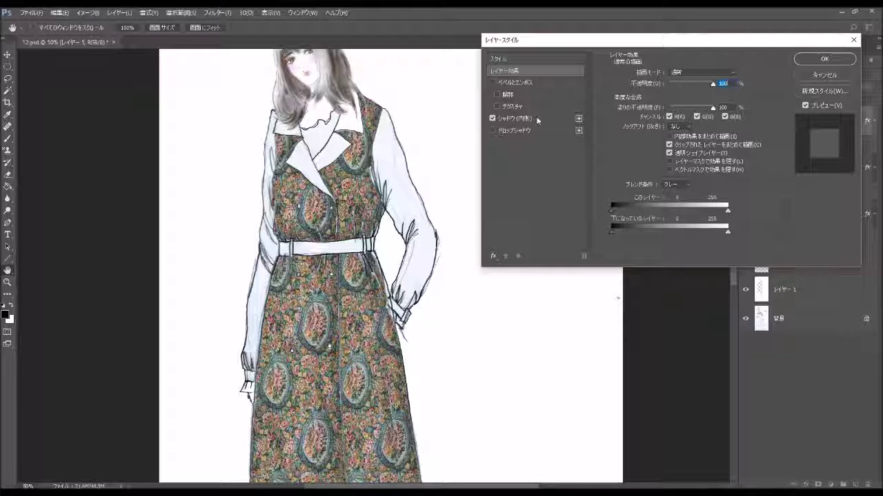
left_click(824, 58)
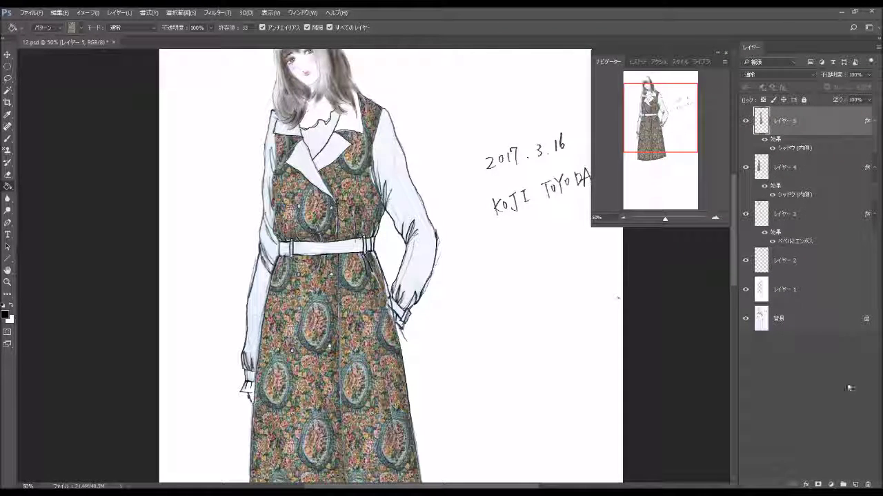
left_click(855, 484)
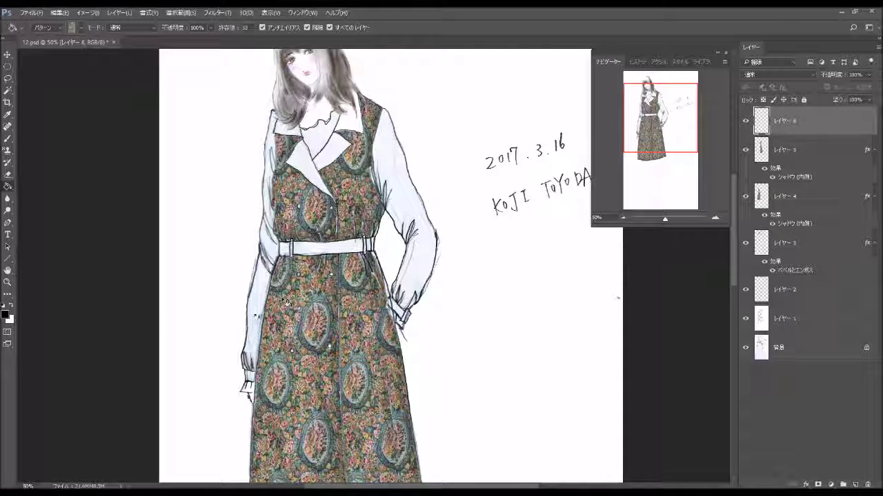
Step: Paisley-fill the white strips along the coat's left edge and brush dark touch-ups by the left cuff
left_click(259, 322)
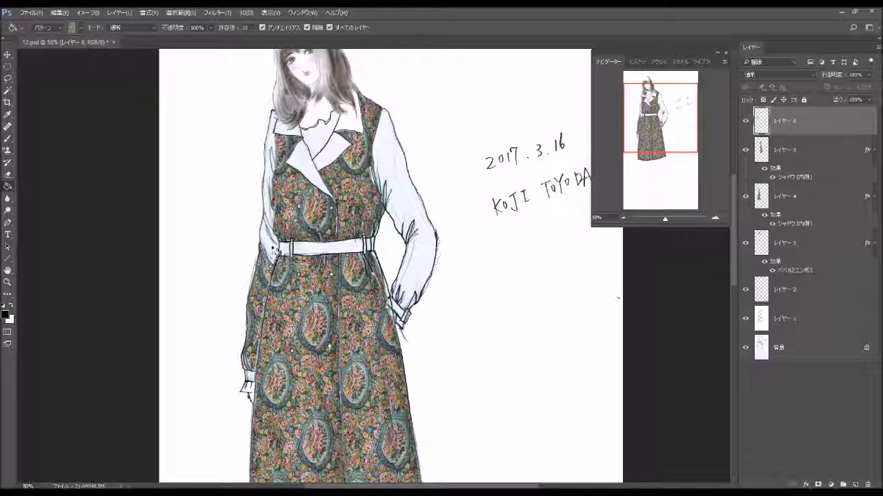
left_click(271, 210)
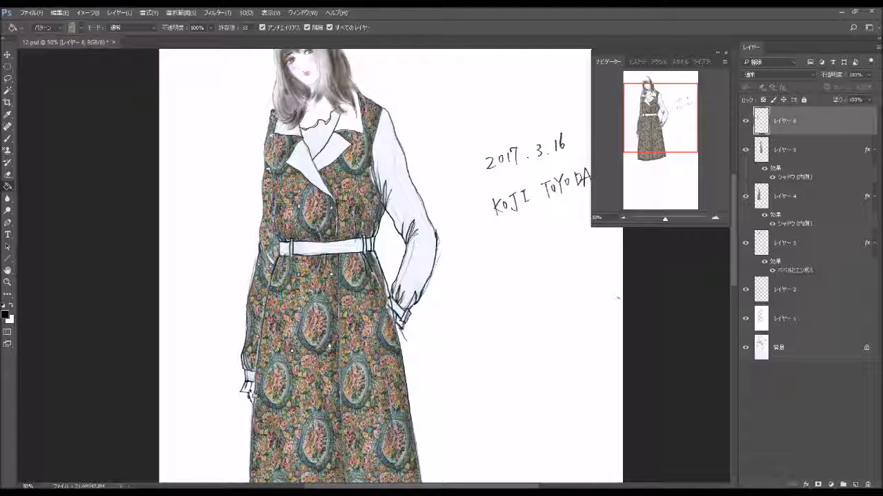
left_click(7, 139)
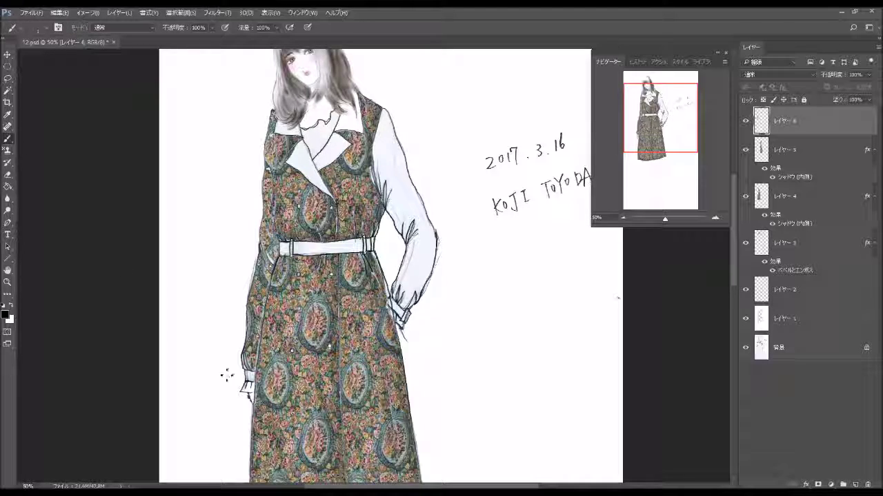
left_click_drag(247, 390, 250, 396)
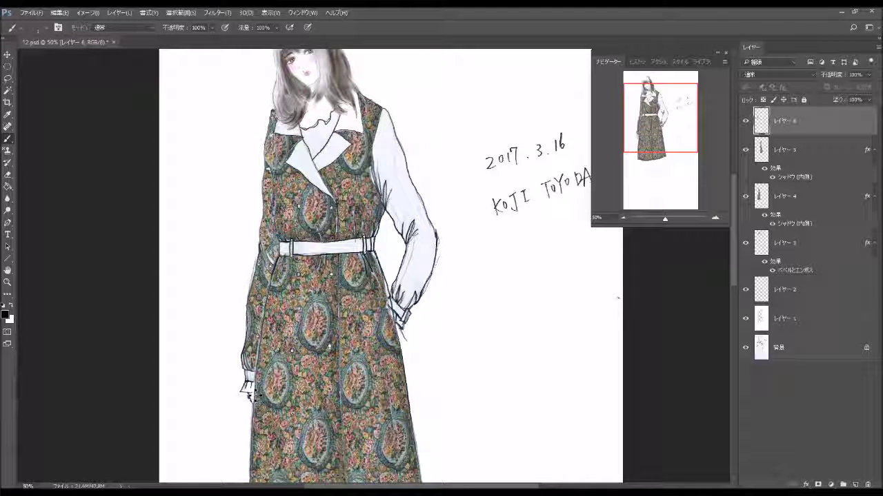
left_click_drag(249, 396, 256, 398)
Step: Give the left-edge fill an Inner Shadow, then paisley-fill the right sleeve on a new layer
left_click(8, 186)
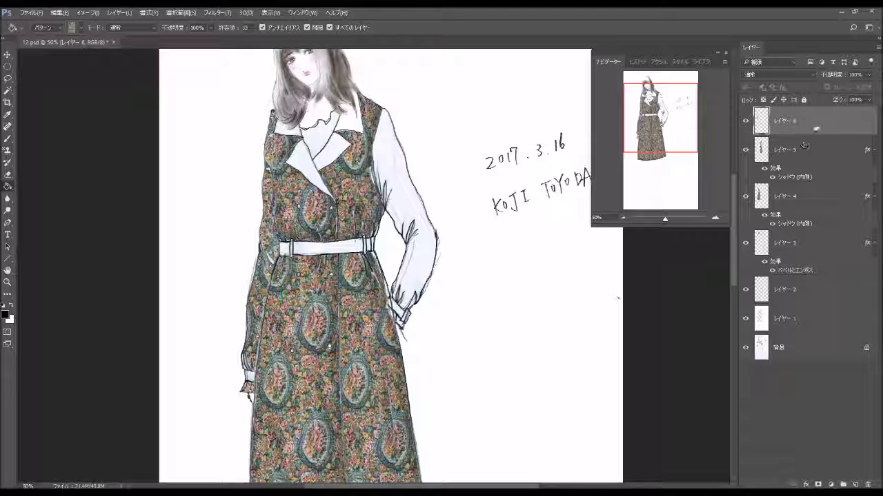
double_click(819, 123)
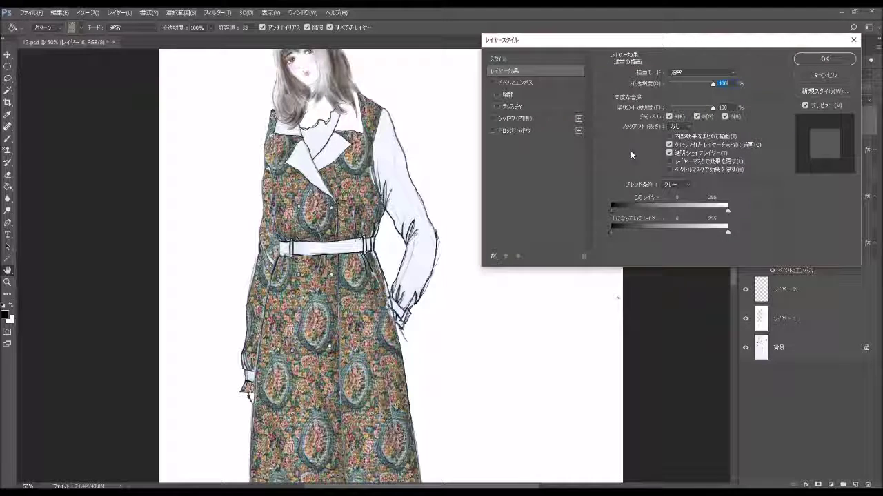
left_click(493, 118)
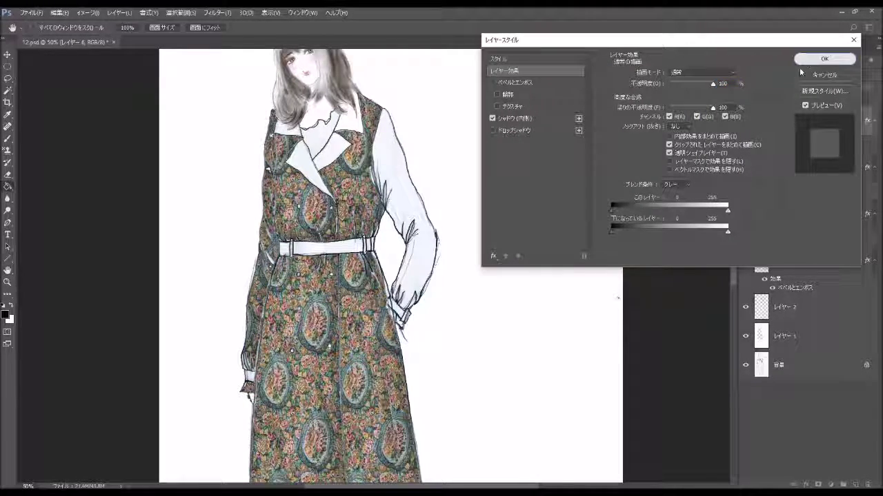
left_click(800, 58)
left_click(855, 485)
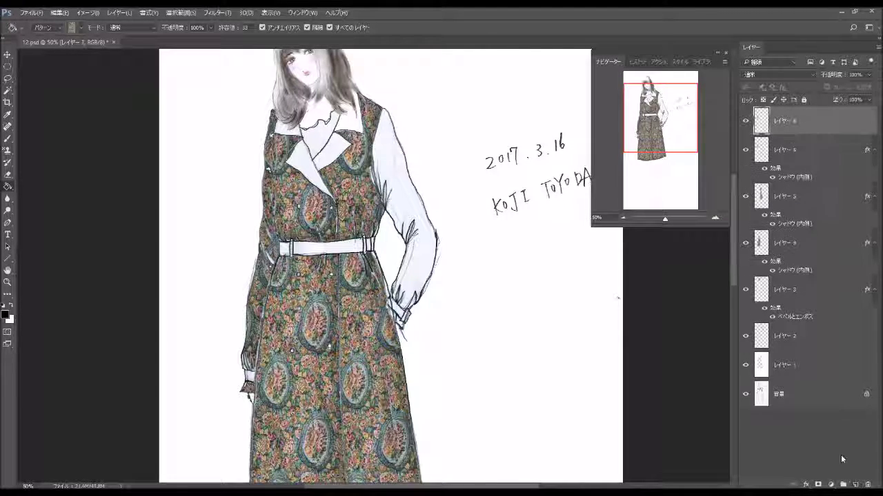
left_click(405, 186)
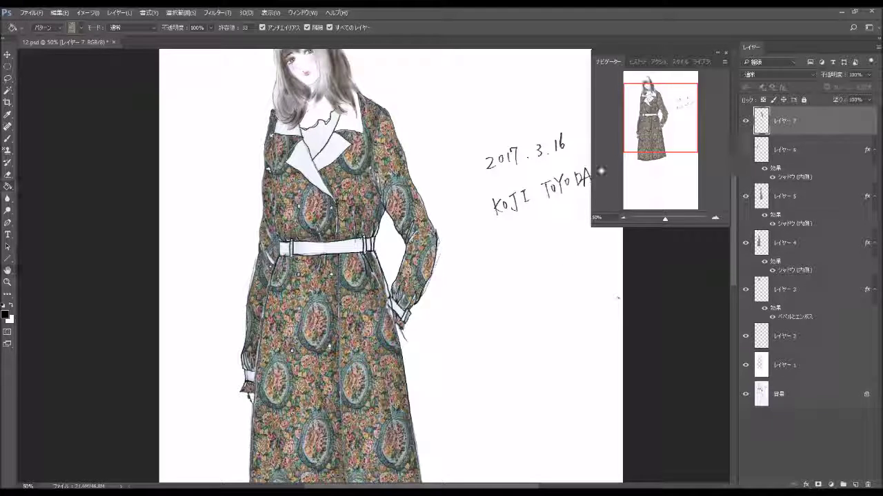
Step: Add an Inner Shadow to the right sleeve's fill layer (Layer 7)
double_click(831, 129)
left_click(503, 122)
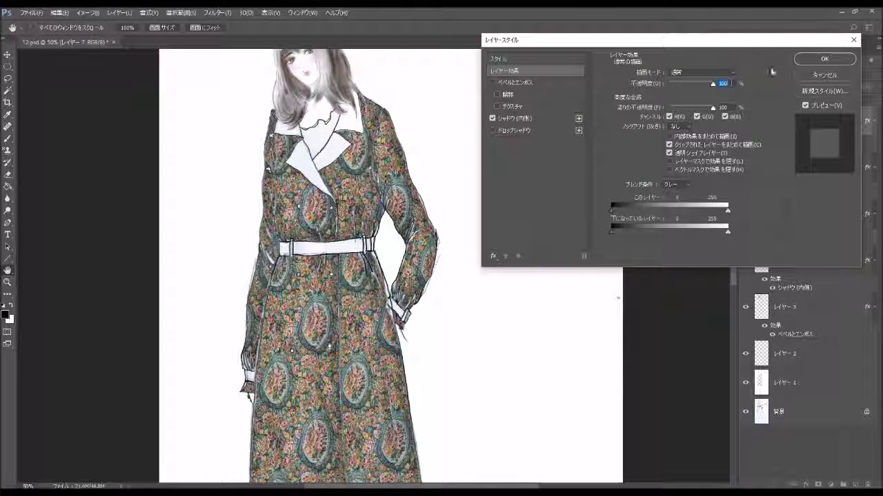
left_click(824, 58)
left_click(810, 216)
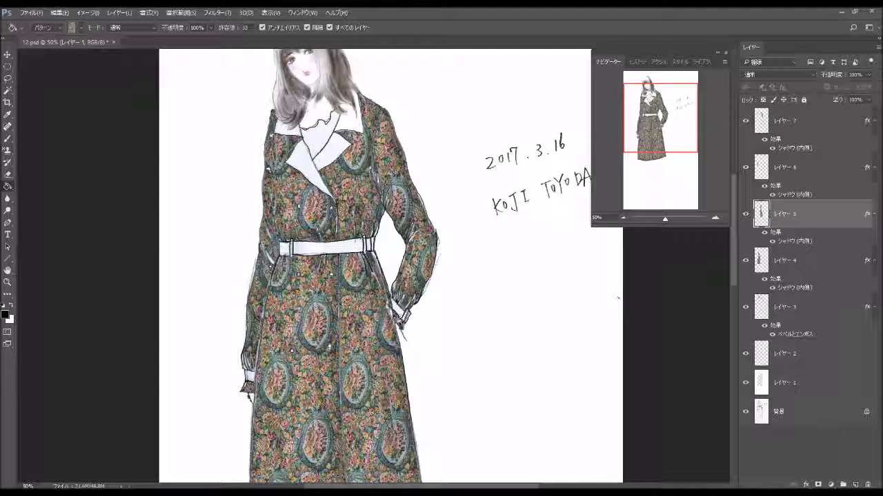
left_click(829, 136)
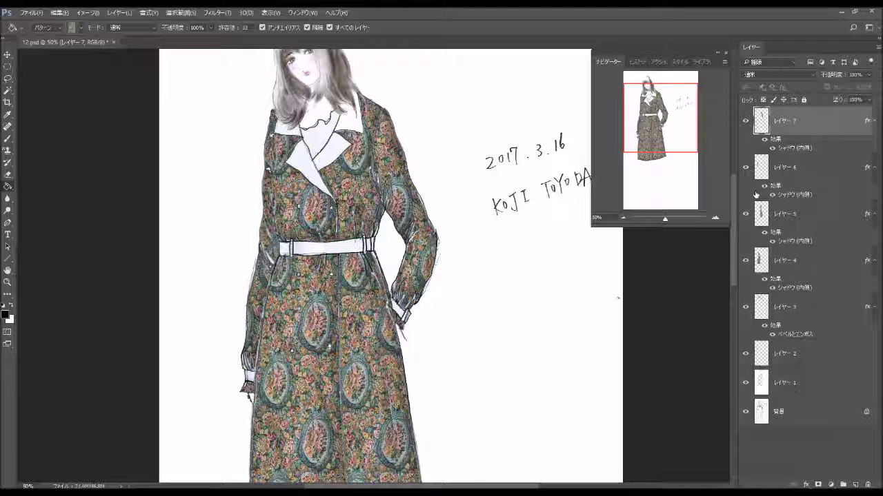
Step: On a new layer, fill the left lapel with paisley and give it an Inner Shadow
left_click(855, 485)
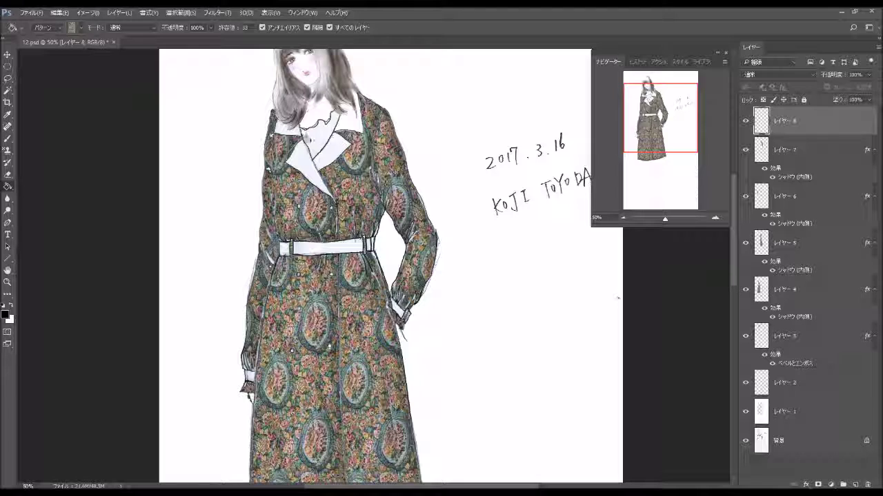
left_click(311, 166)
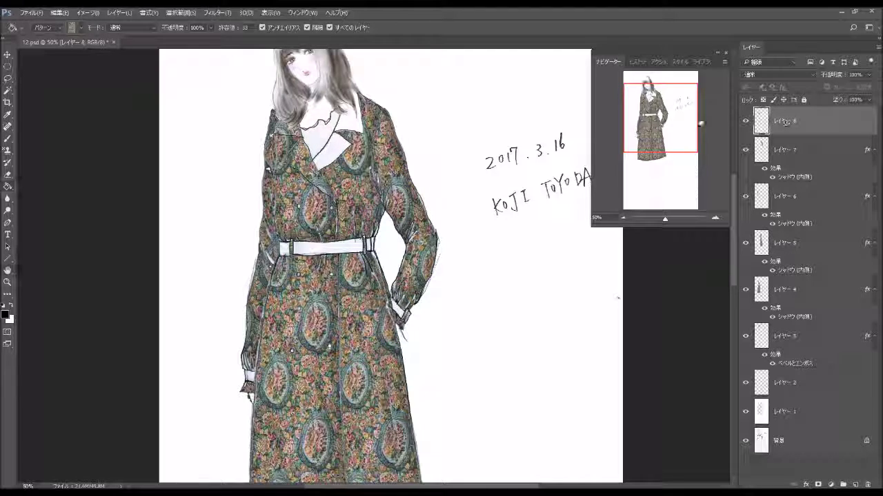
double_click(831, 123)
left_click(493, 118)
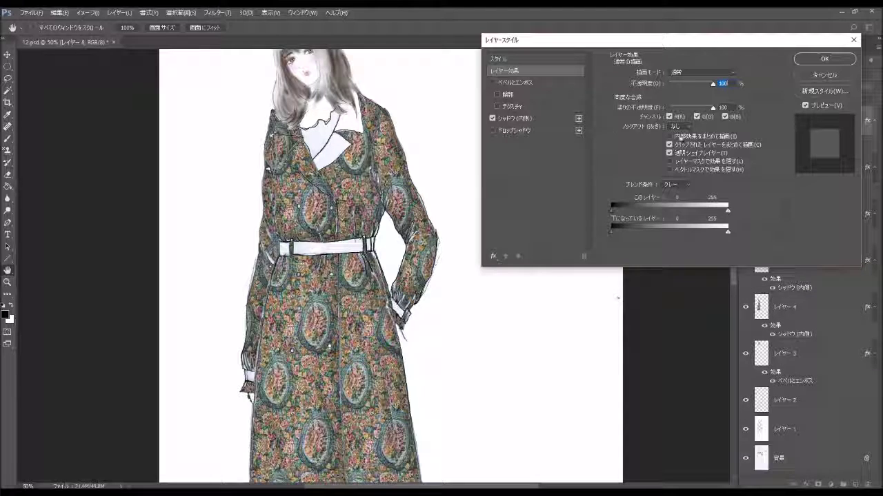
left_click(824, 58)
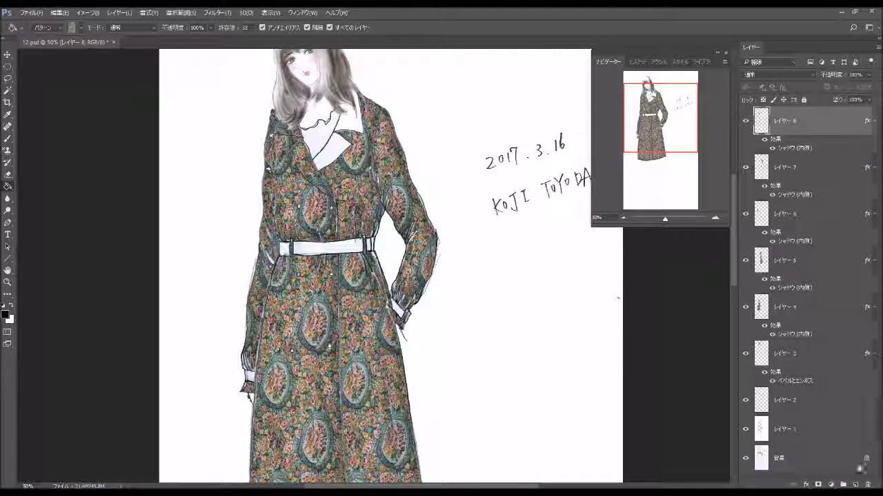
Step: On another new layer, paisley-fill the belt and both cuffs and add an Inner Shadow
left_click(857, 484)
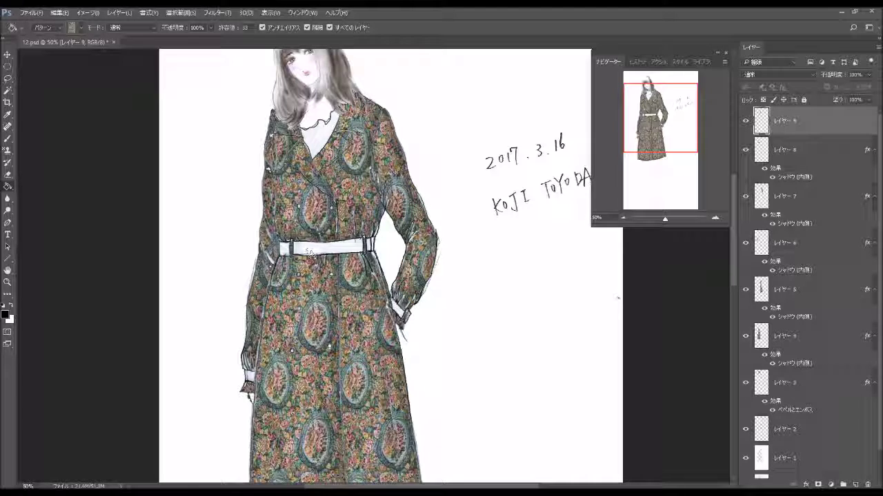
left_click(331, 250)
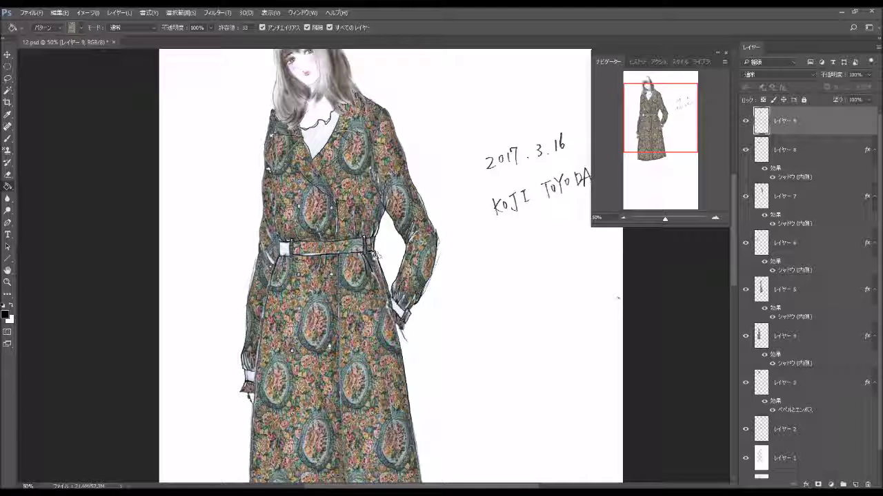
left_click(285, 249)
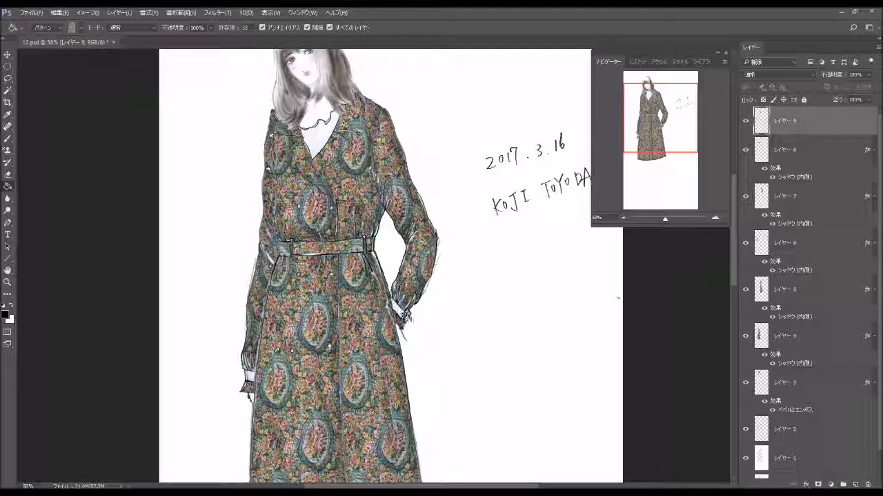
left_click(400, 307)
left_click(250, 378)
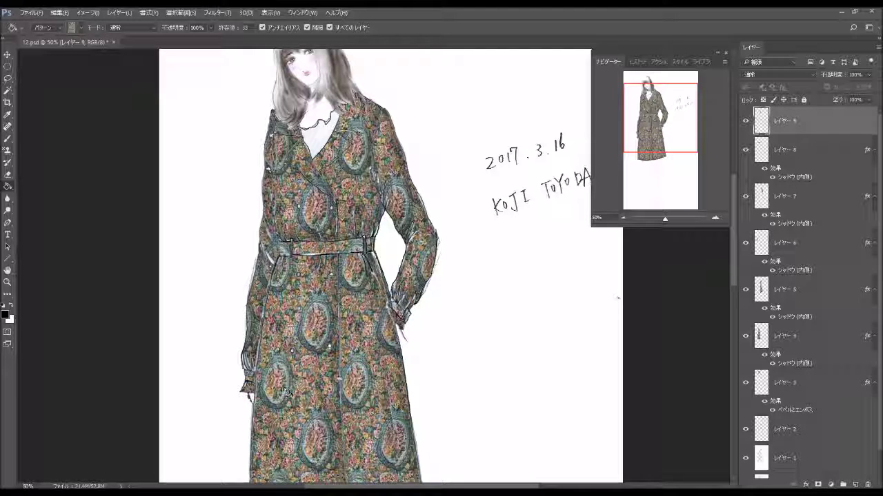
double_click(814, 121)
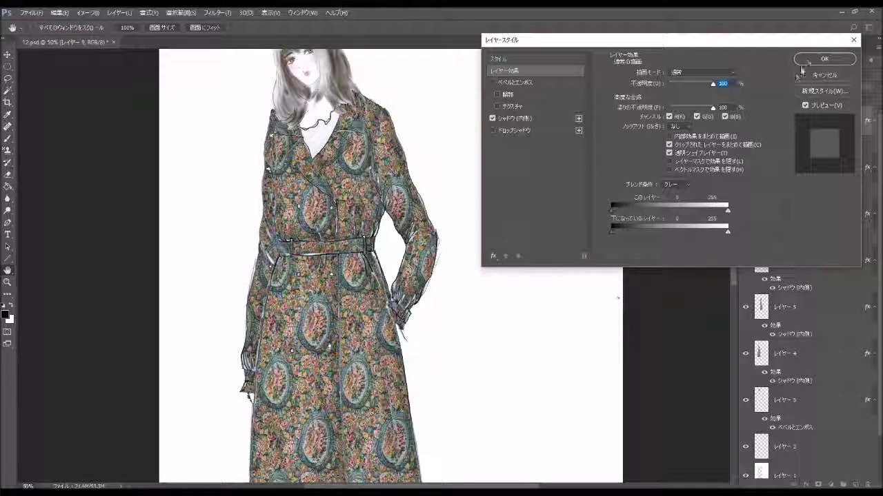
left_click(824, 59)
left_click_drag(642, 139, 638, 129)
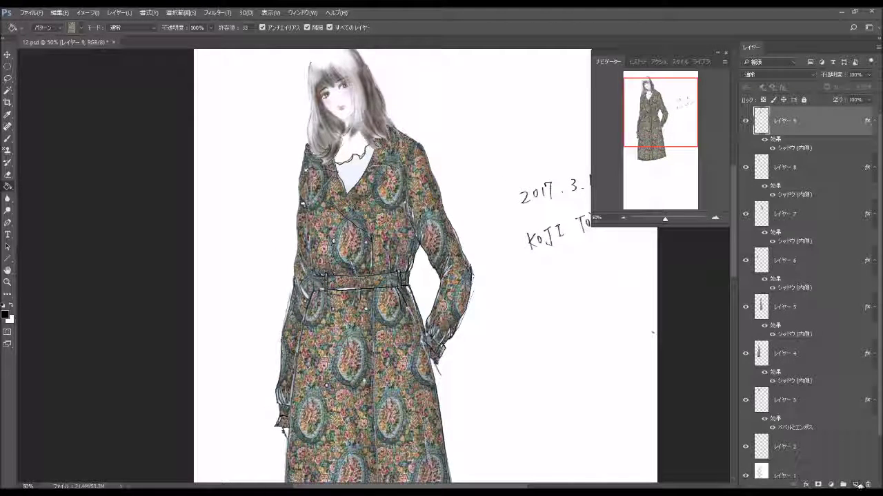
Step: On a new layer, fill the neckline with a dark lace pattern and add an Inner Shadow
left_click(855, 486)
left_click(80, 29)
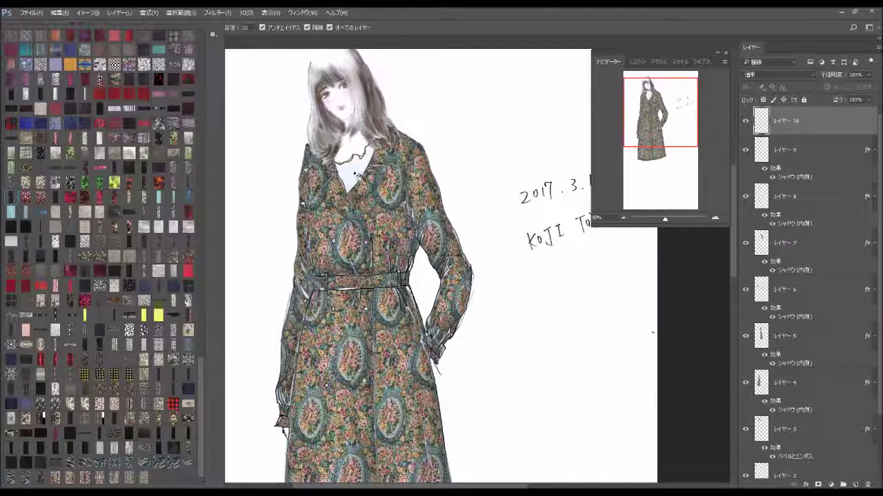
left_click(358, 176)
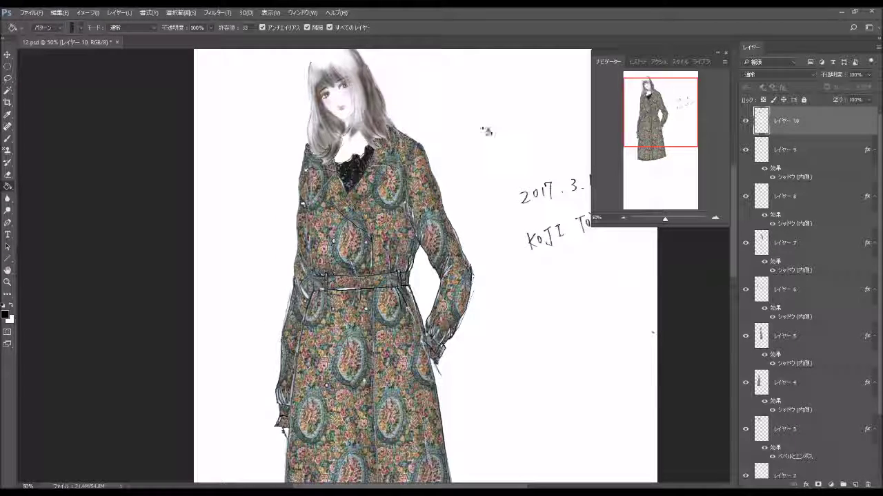
double_click(822, 126)
left_click(493, 119)
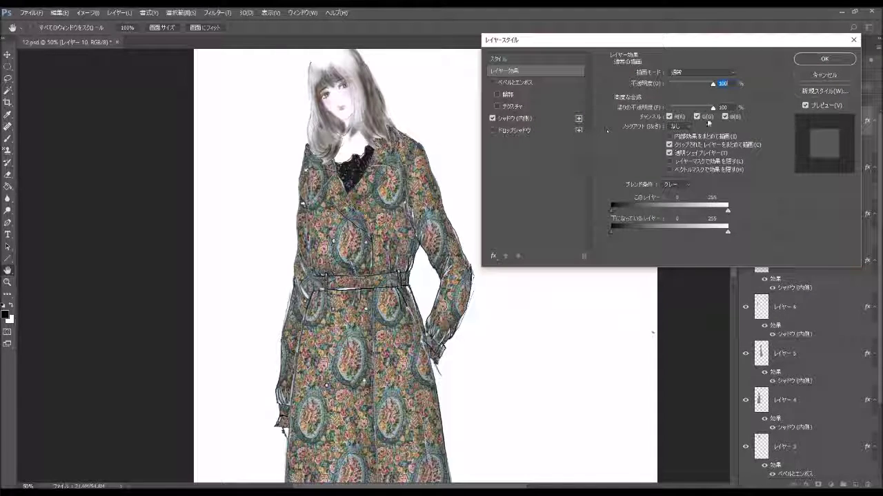
left_click(822, 60)
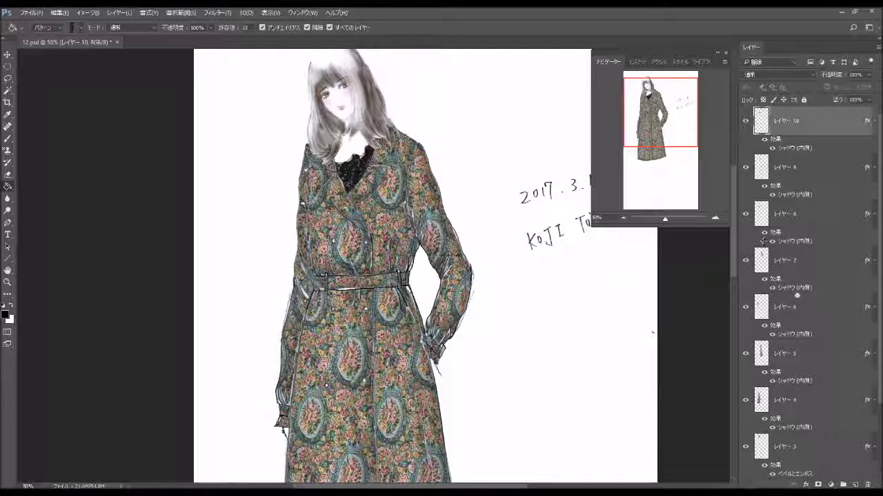
Step: On Layer 11, pick a paisley pattern and fill the remaining coat areas down near the belt
left_click(853, 484)
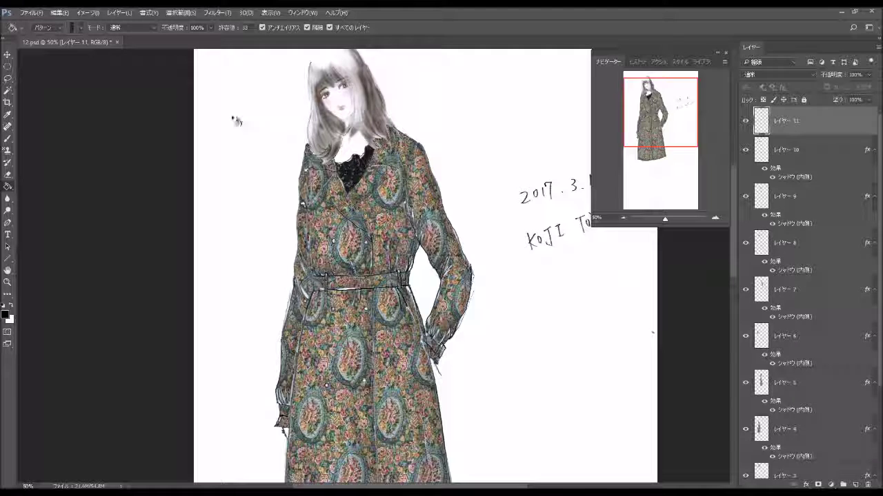
left_click(81, 29)
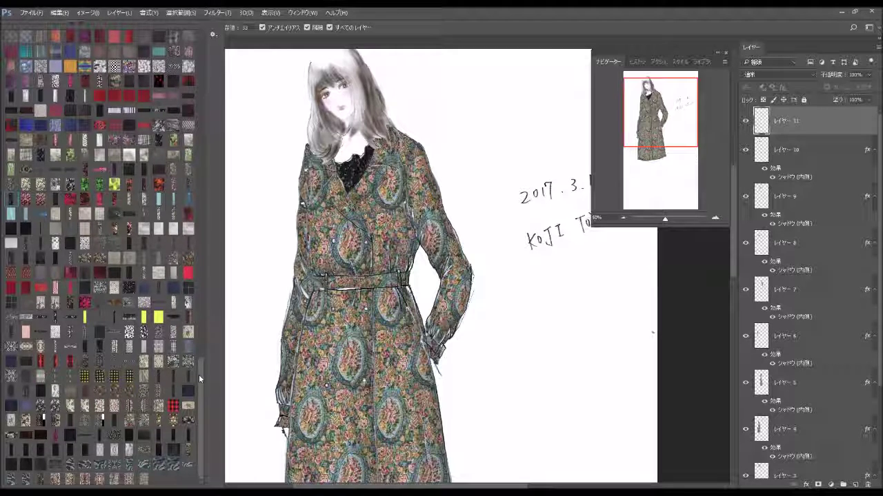
left_click_drag(199, 374, 199, 361)
scroll(200, 361, "down", 2)
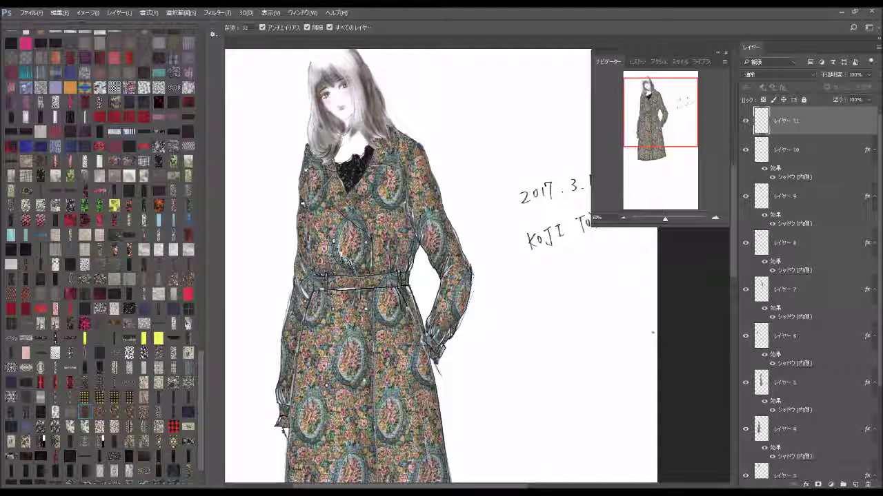
left_click(336, 245)
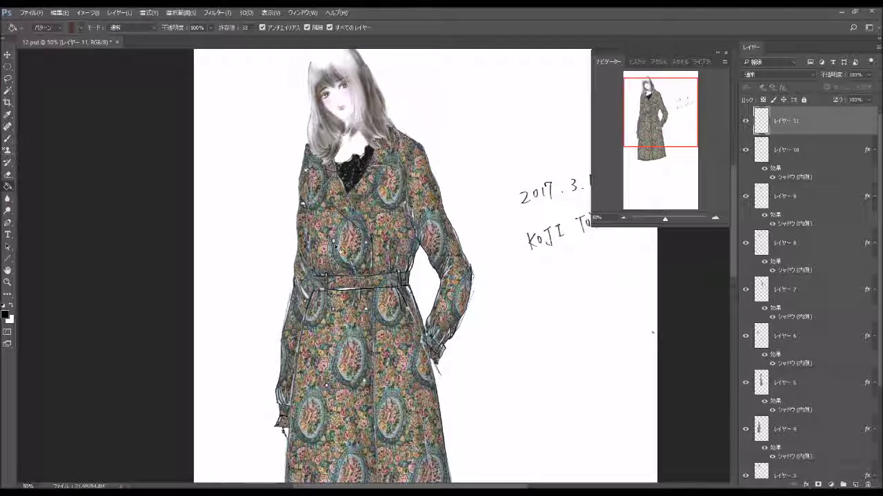
left_click(373, 253)
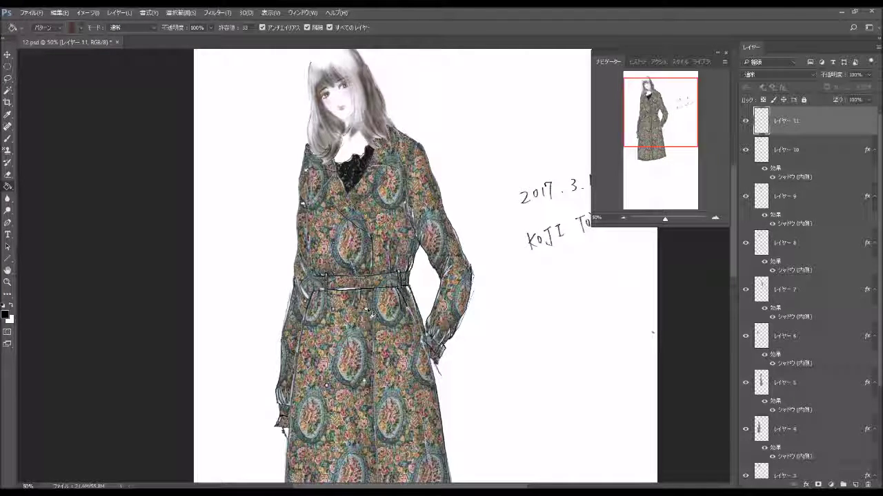
left_click(340, 317)
left_click(335, 314)
Step: Create Layer 12, choose the Pattern Stamp with a pattern, and bring the legs into view
left_click(855, 485)
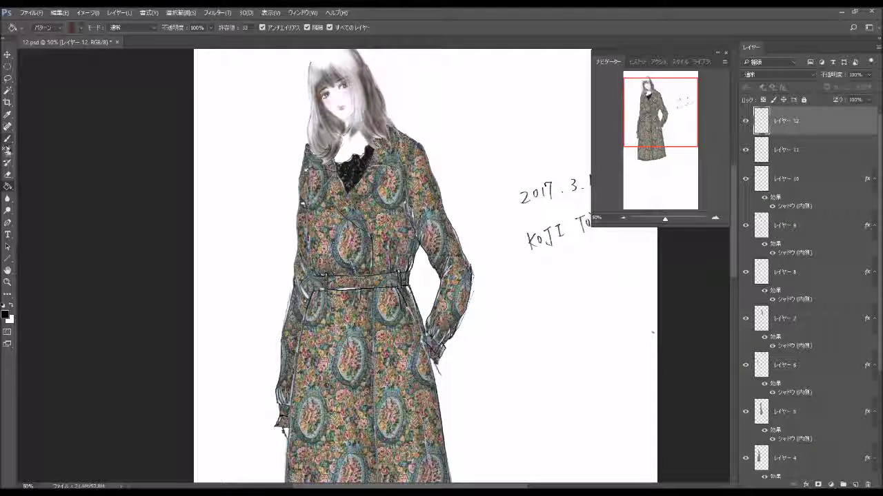
left_click(7, 149)
left_click(312, 28)
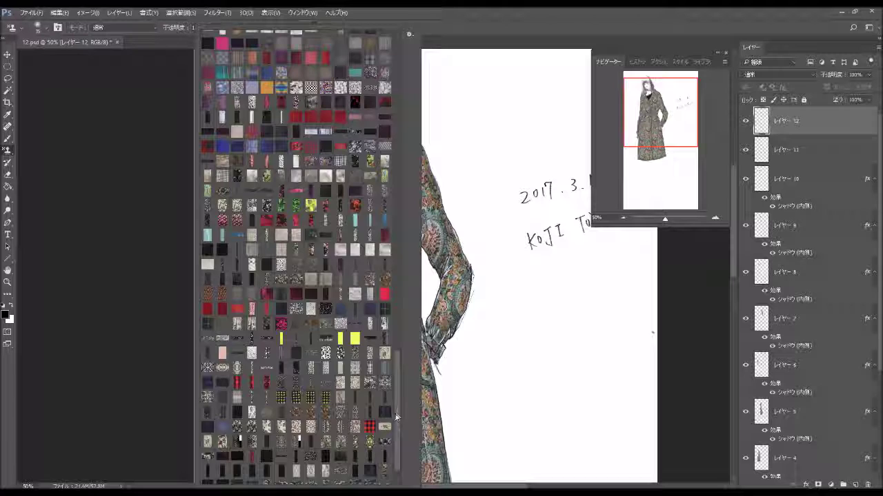
left_click_drag(396, 410, 395, 339)
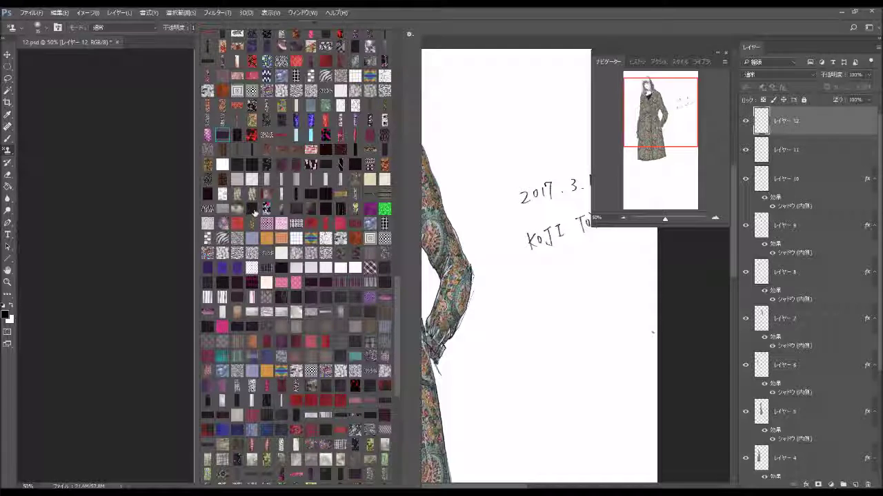
left_click_drag(658, 108, 652, 180)
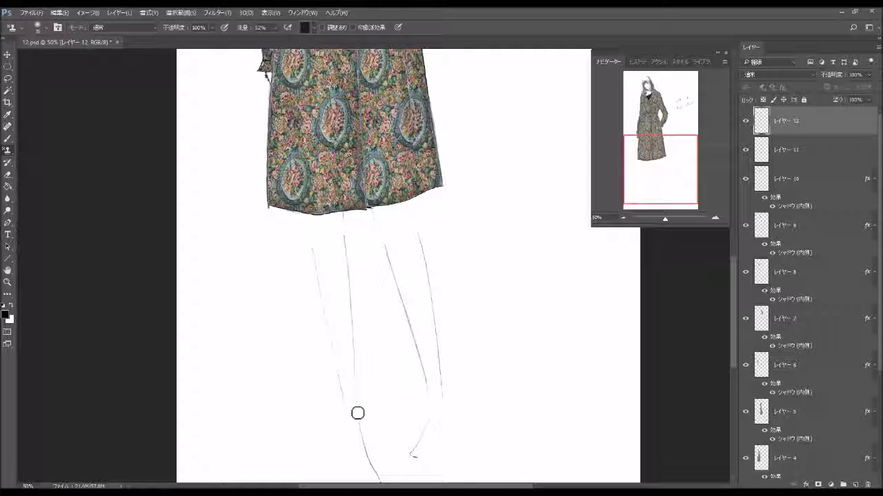
Step: Paint dark tone down the left leg on Layer 12 and apply a Gradient Overlay style from Styles
mouse_move(357, 428)
left_mouse_down()
mouse_move(339, 275)
mouse_move(346, 281)
mouse_move(335, 318)
mouse_move(325, 250)
mouse_move(338, 303)
mouse_move(343, 281)
mouse_move(345, 292)
mouse_move(343, 300)
mouse_move(331, 224)
mouse_move(317, 221)
mouse_move(333, 290)
mouse_move(334, 224)
mouse_move(326, 231)
mouse_move(334, 223)
mouse_move(360, 455)
mouse_move(339, 338)
mouse_move(345, 317)
left_mouse_up()
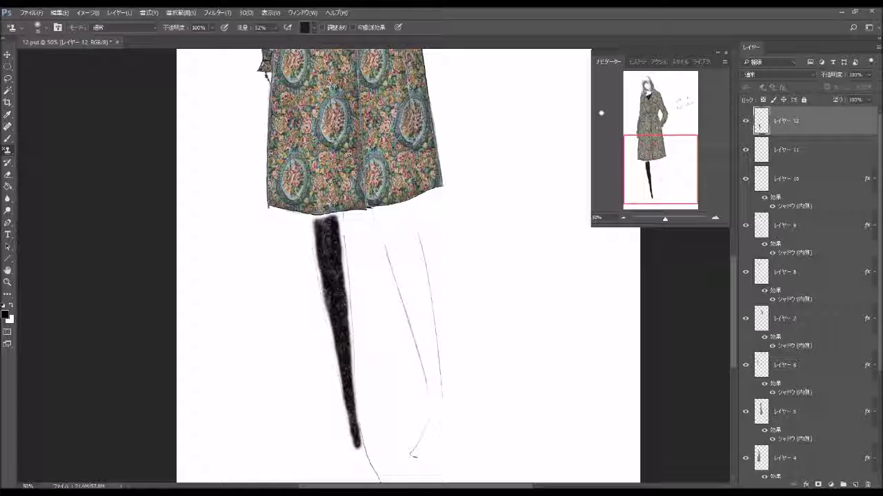
left_click(653, 62)
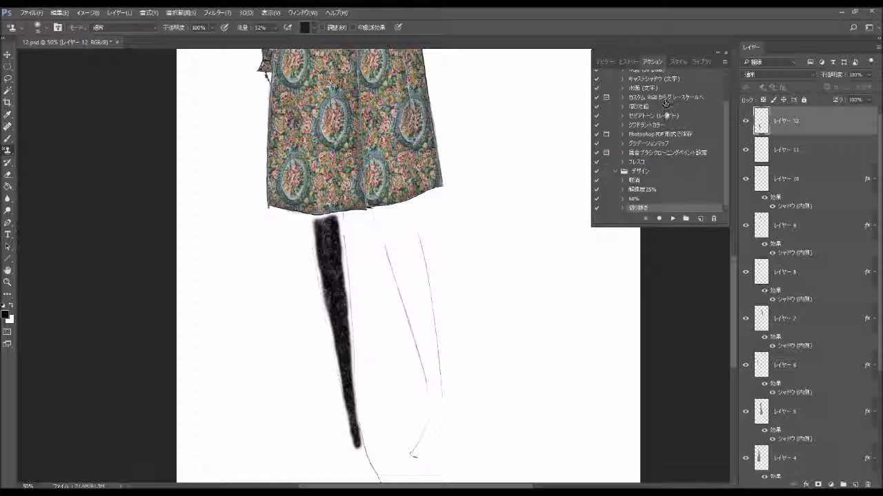
left_click(675, 62)
left_click(626, 78)
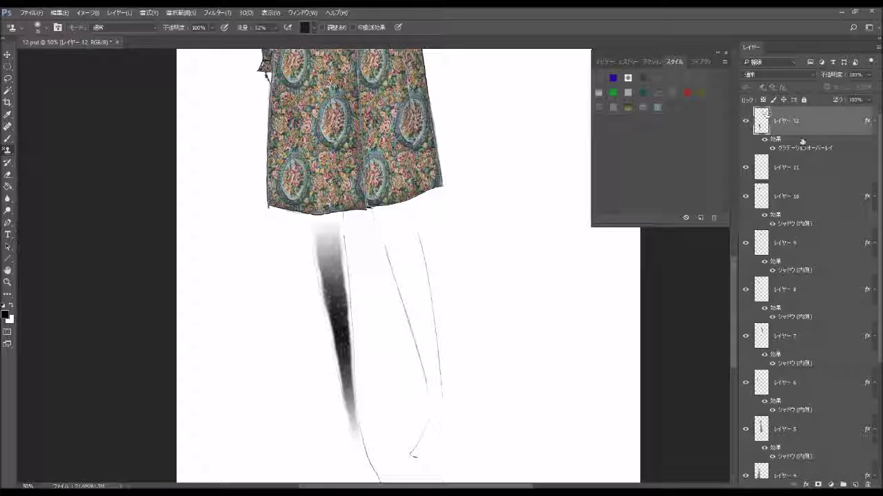
Step: Paint the right leg dark up to the hem on new Layer 13 and apply the same gradient style
left_click(854, 485)
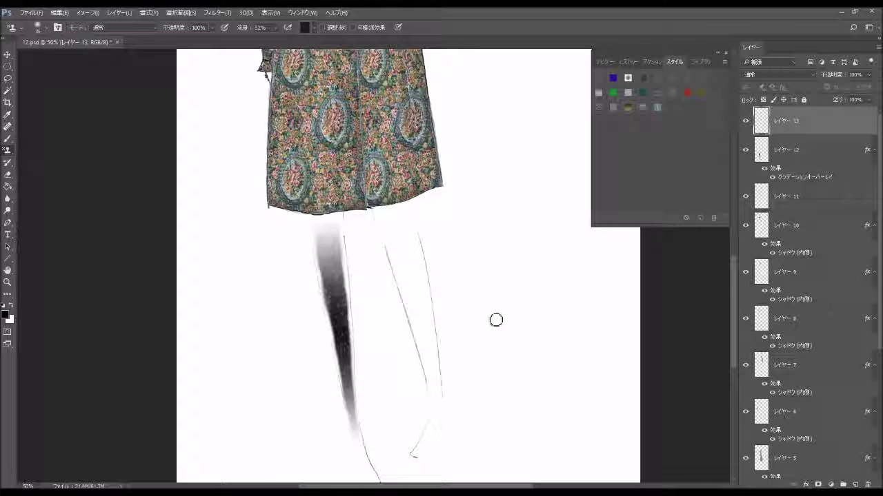
mouse_move(435, 379)
left_mouse_down()
mouse_move(437, 424)
mouse_move(428, 327)
mouse_move(436, 354)
left_mouse_up()
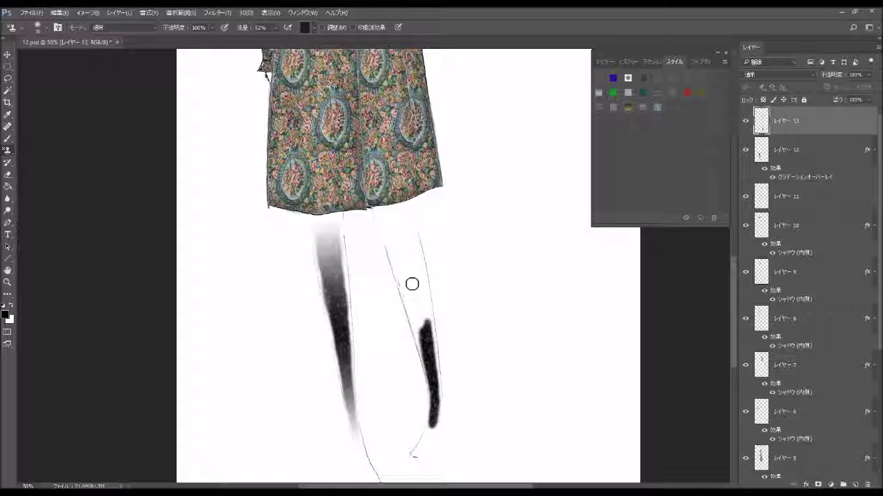
mouse_move(412, 284)
left_mouse_down()
mouse_move(426, 342)
mouse_move(418, 302)
left_mouse_up()
left_click_drag(411, 291, 416, 294)
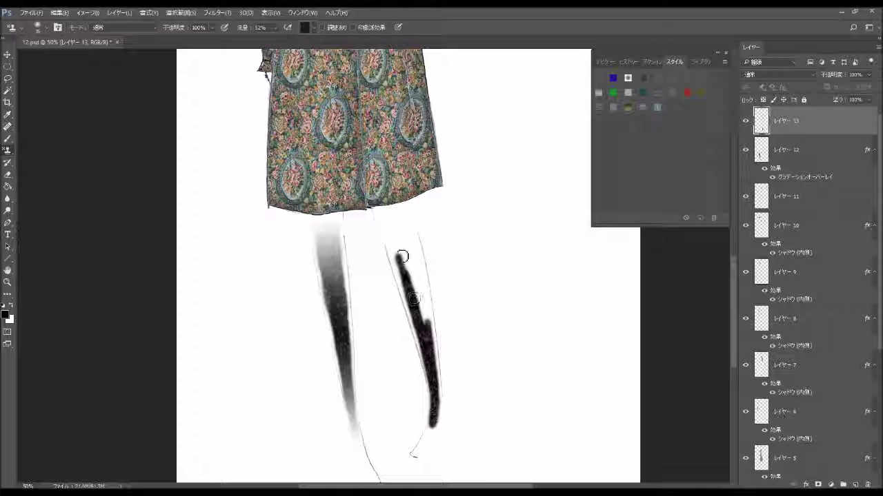
left_click_drag(405, 283, 433, 329)
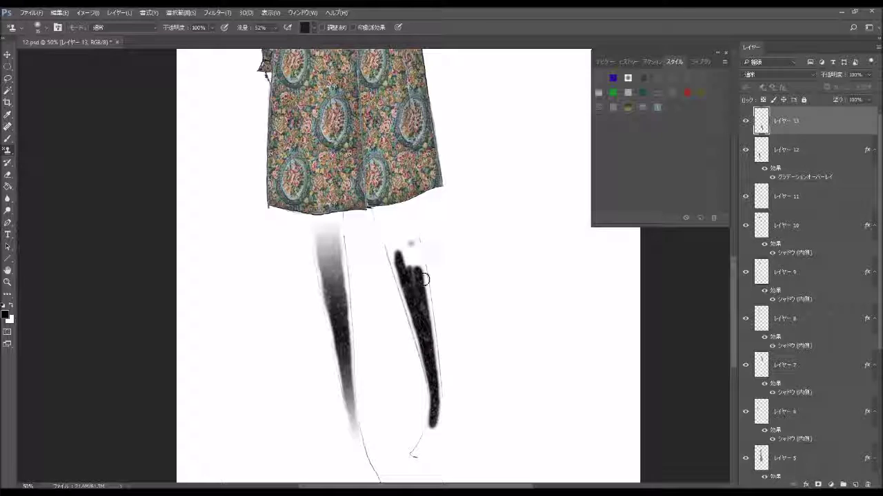
mouse_move(409, 270)
left_mouse_down()
mouse_move(407, 214)
mouse_move(383, 218)
mouse_move(392, 244)
mouse_move(386, 220)
mouse_move(397, 238)
mouse_move(405, 221)
mouse_move(389, 215)
mouse_move(408, 293)
mouse_move(407, 235)
left_mouse_up()
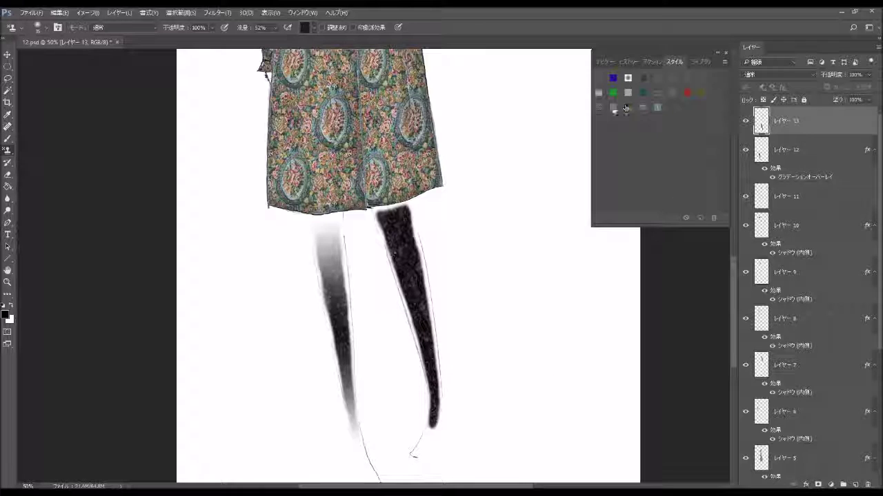
left_click(629, 106)
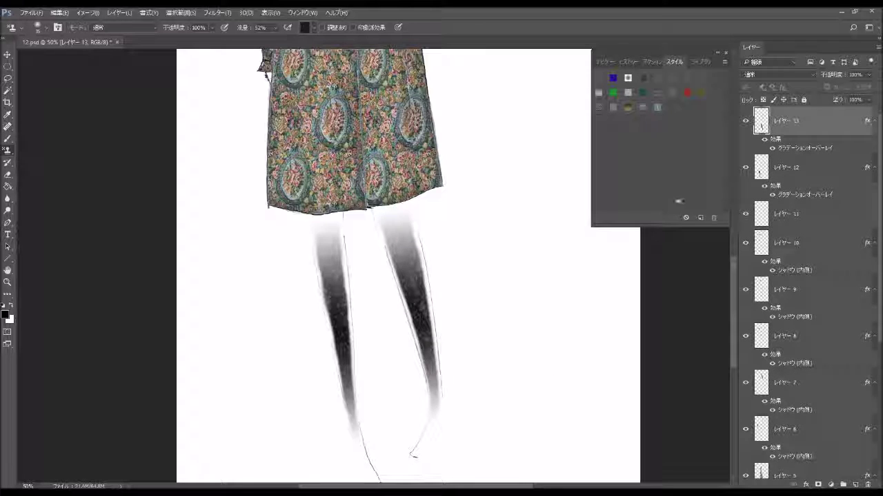
left_click(602, 60)
left_click(623, 218)
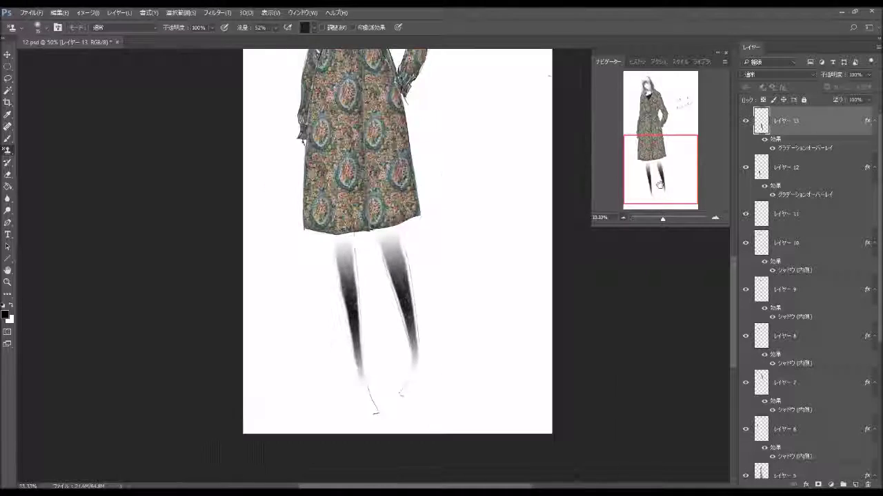
mouse_move(655, 165)
left_mouse_down()
mouse_move(655, 125)
mouse_move(656, 135)
left_mouse_up()
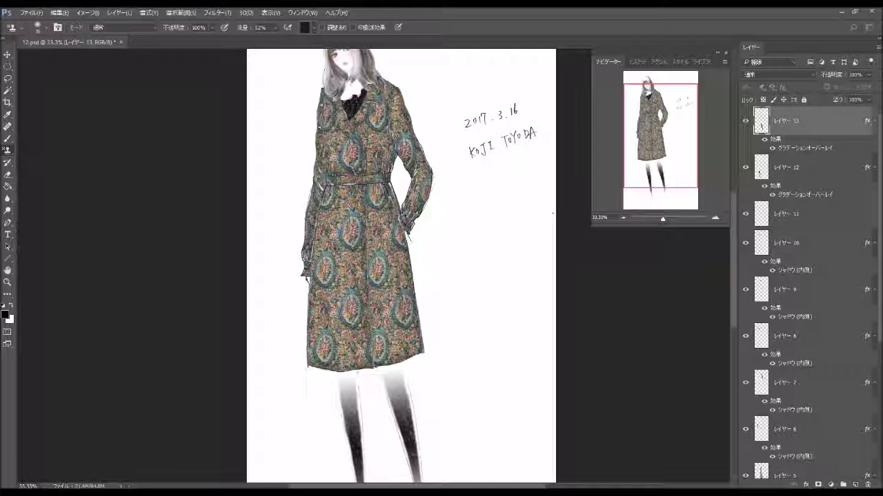
scroll(759, 172, "down", 4)
scroll(758, 172, "down", 4)
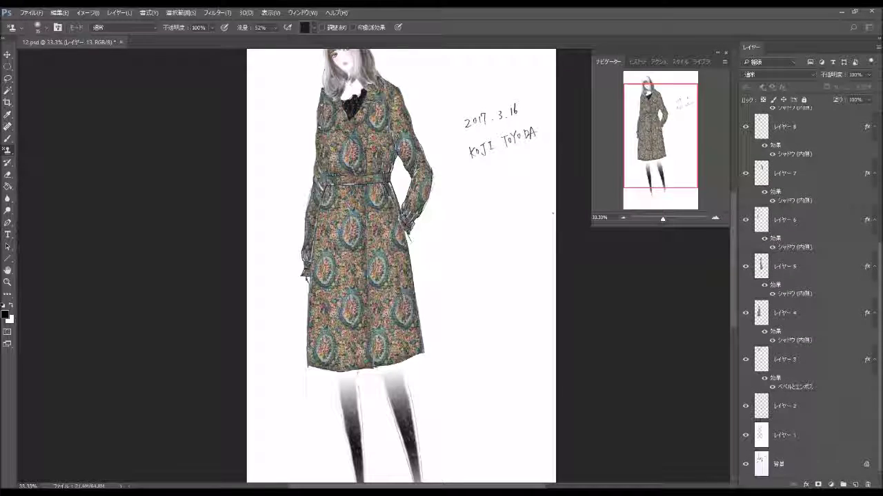
left_click(855, 484)
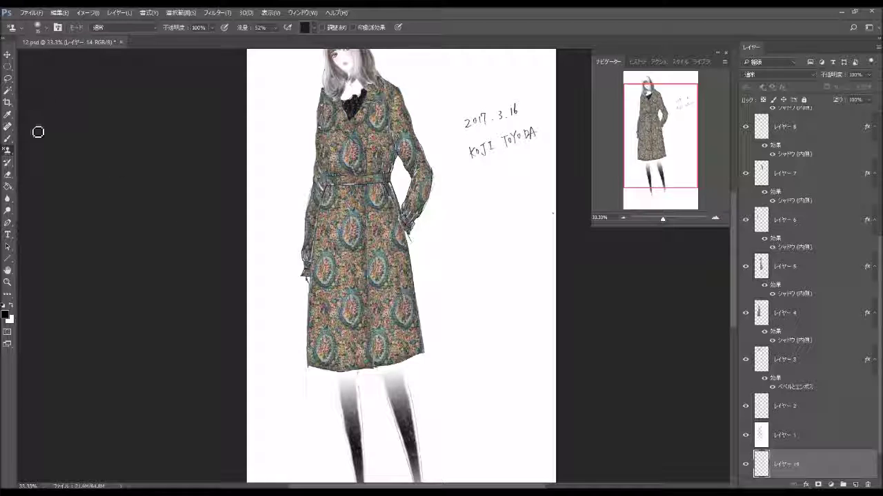
left_click(8, 138)
left_click(46, 28)
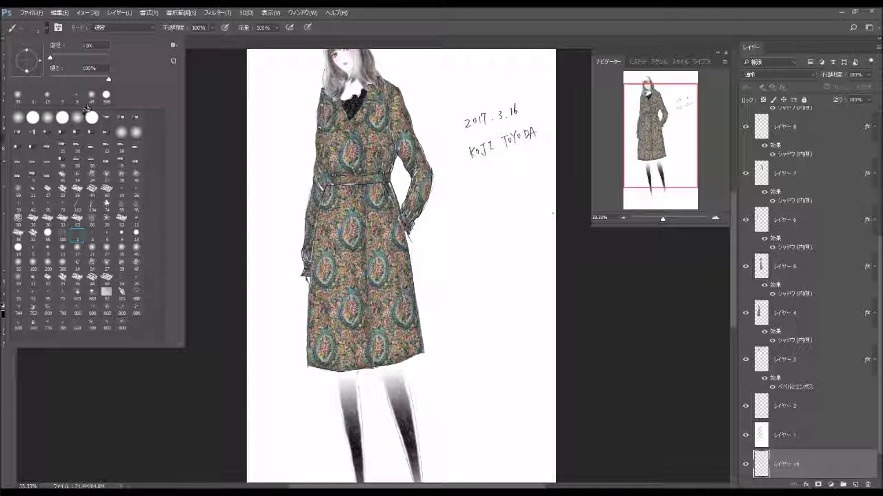
left_click(300, 89)
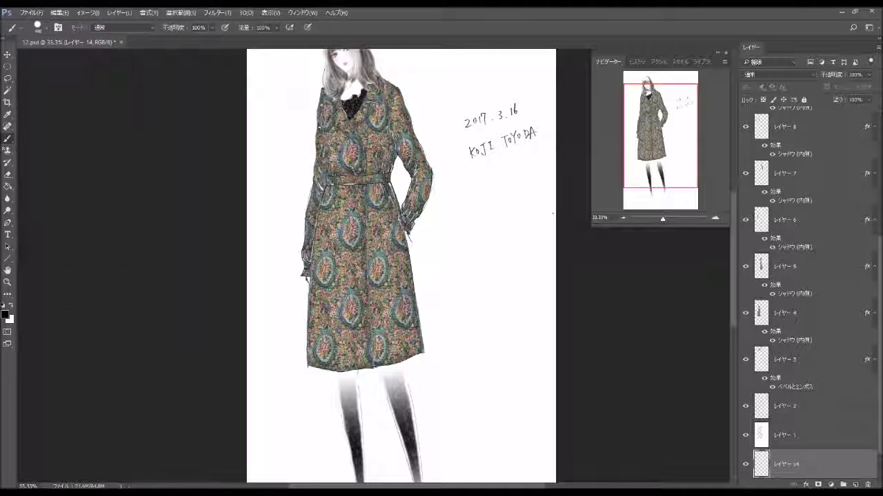
left_click_drag(316, 77, 302, 259)
left_click_drag(396, 97, 411, 228)
left_click_drag(413, 124, 431, 207)
left_click_drag(366, 248, 373, 365)
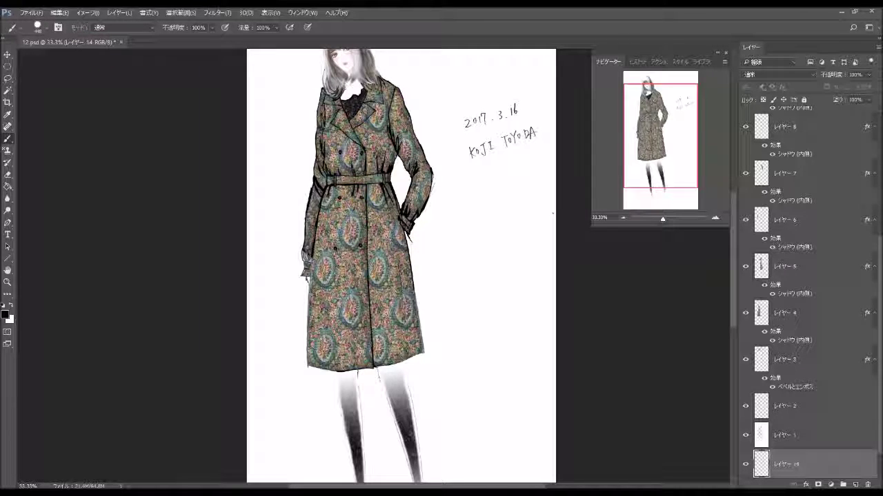
left_click_drag(314, 255, 307, 366)
left_click_drag(307, 325, 335, 371)
left_click_drag(412, 290, 422, 345)
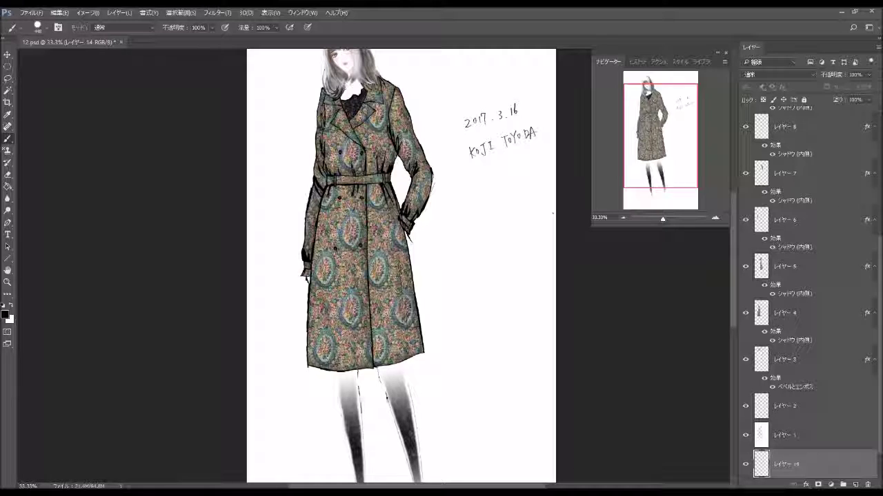
left_click_drag(360, 396, 364, 482)
left_click_drag(342, 399, 338, 435)
left_click_drag(390, 407, 409, 452)
left_click_drag(394, 421, 416, 482)
left_click_drag(406, 393, 422, 453)
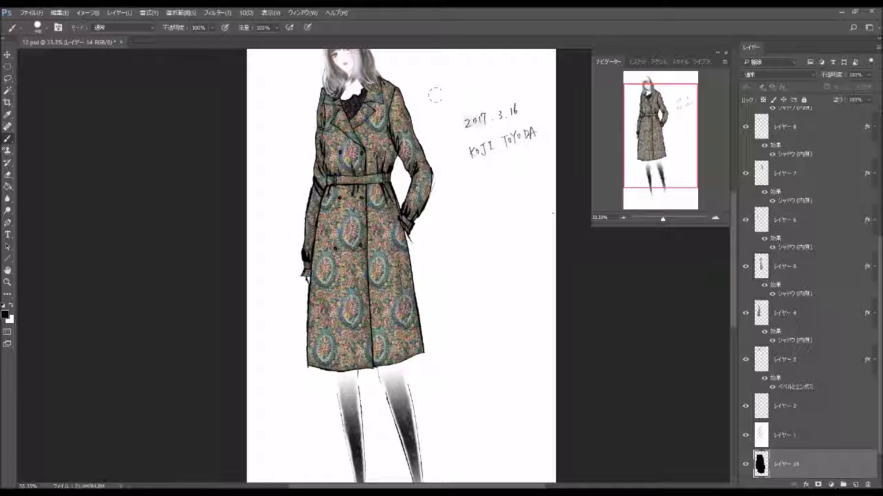
left_click(542, 135)
left_click_drag(414, 207, 417, 259)
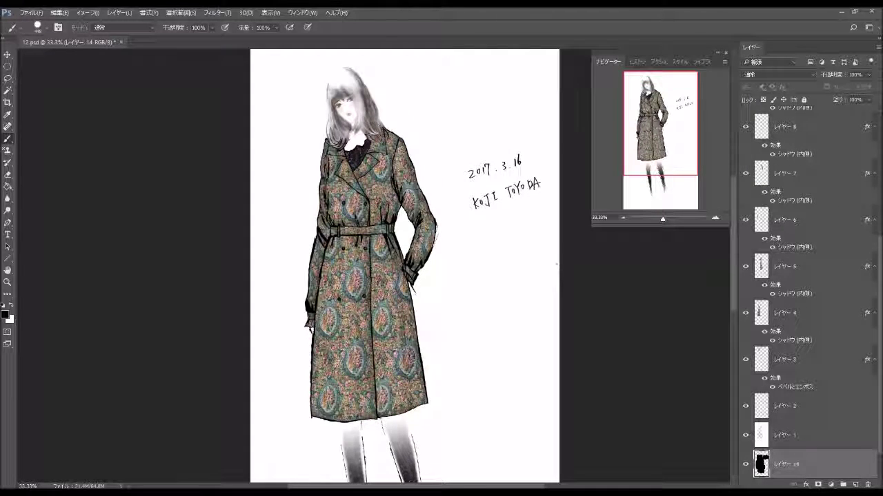
left_click_drag(331, 86, 345, 133)
left_click_drag(372, 100, 381, 137)
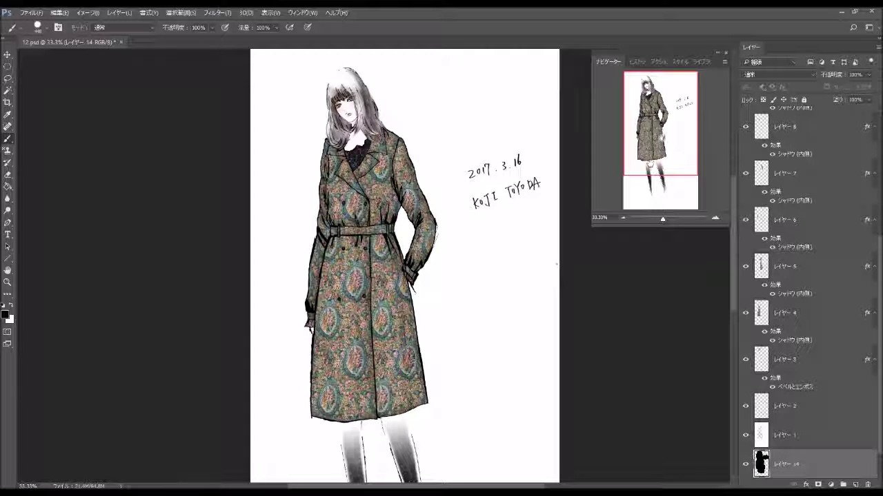
left_click_drag(650, 165, 653, 200)
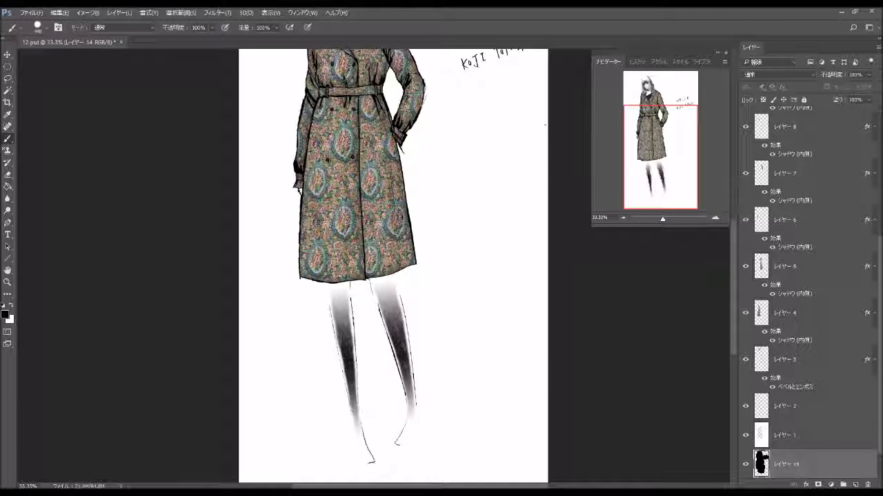
left_click_drag(641, 177, 642, 149)
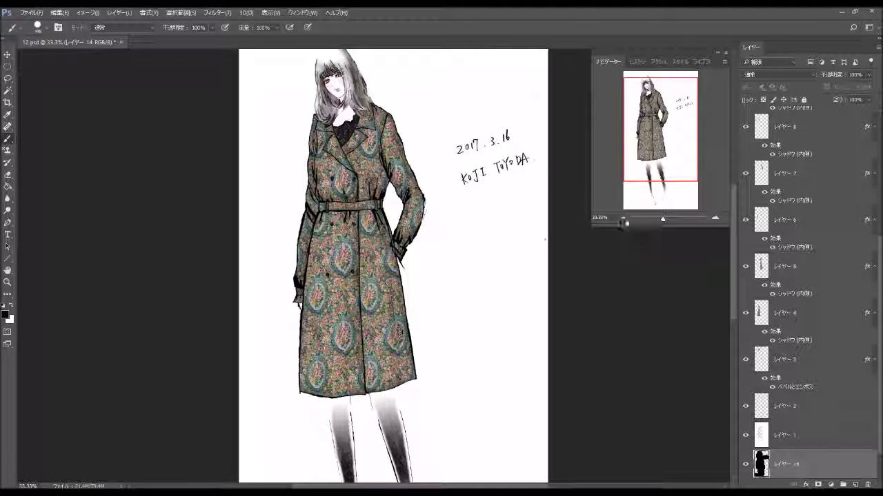
Step: At 50% zoom, hide the black line art and Layer 7, then make Layer 6 active with the Paint Bucket
left_click(717, 218)
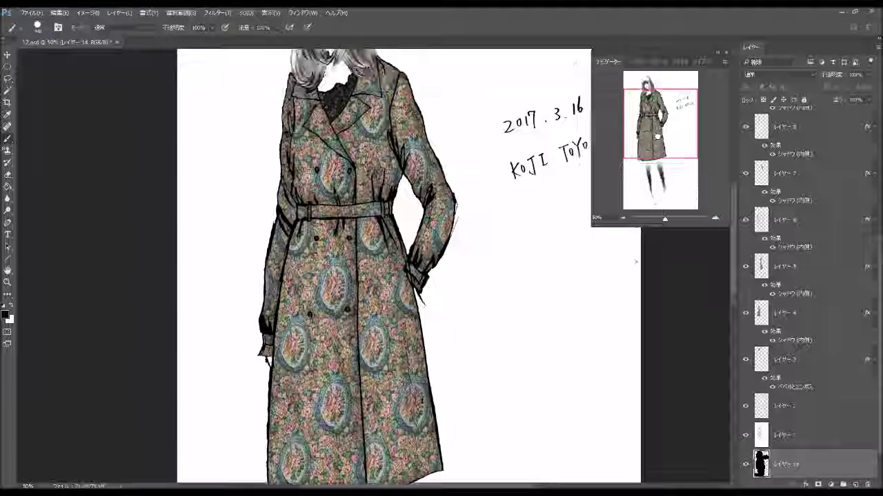
scroll(386, 269, "up", 1)
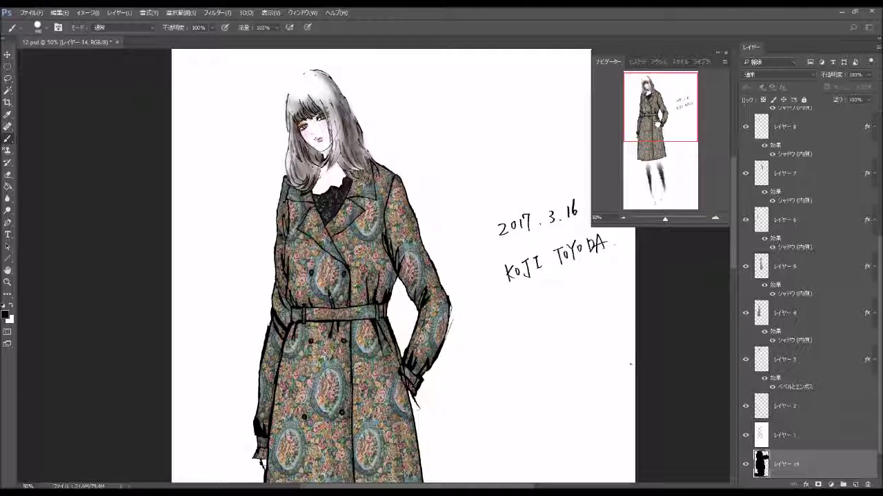
scroll(386, 269, "up", 1)
scroll(387, 269, "up", 1)
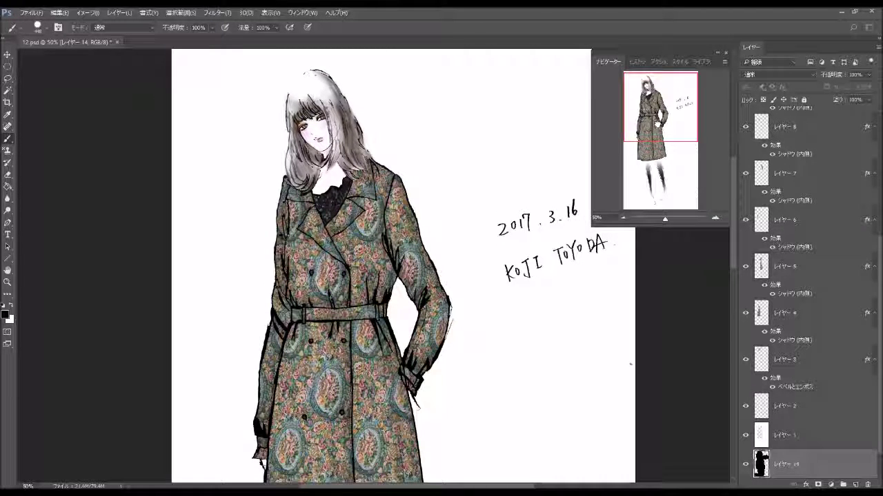
left_click_drag(659, 124, 659, 151)
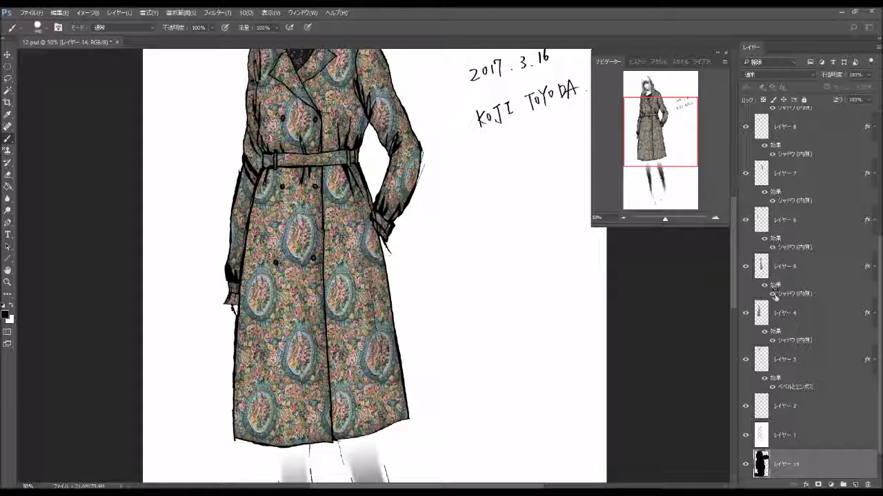
left_click(745, 464)
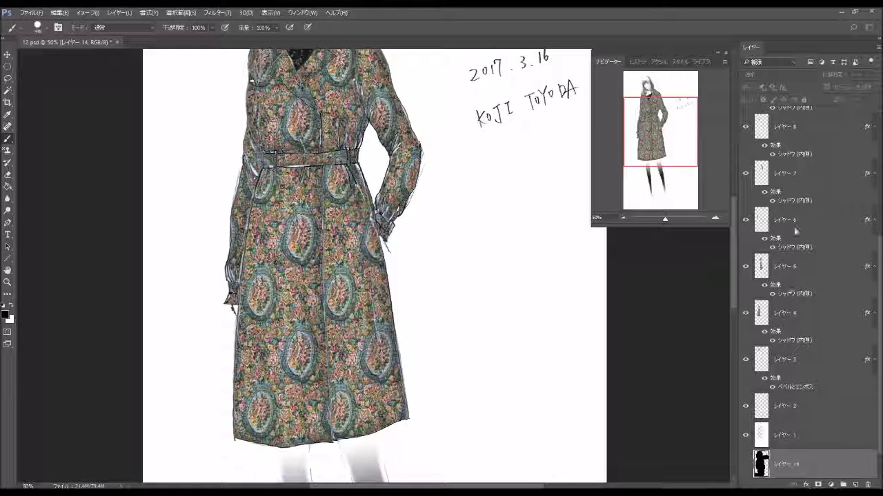
left_click(745, 174)
left_click(745, 221)
left_click(793, 220)
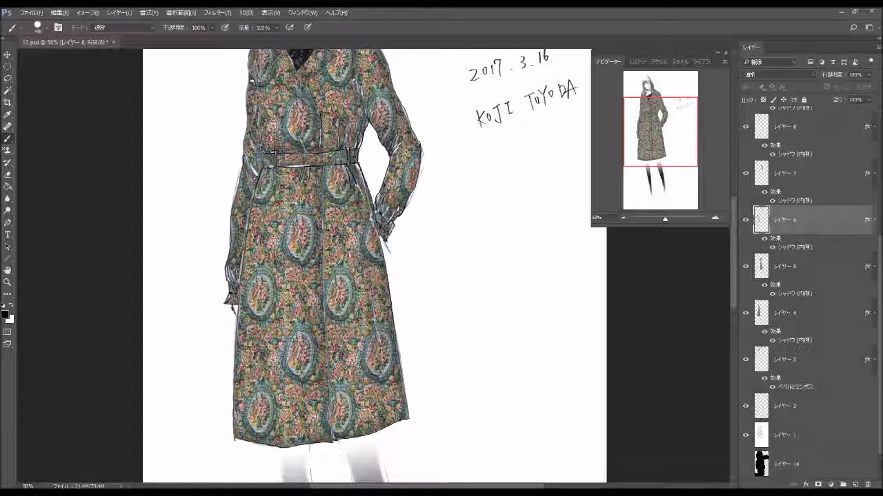
left_click(7, 186)
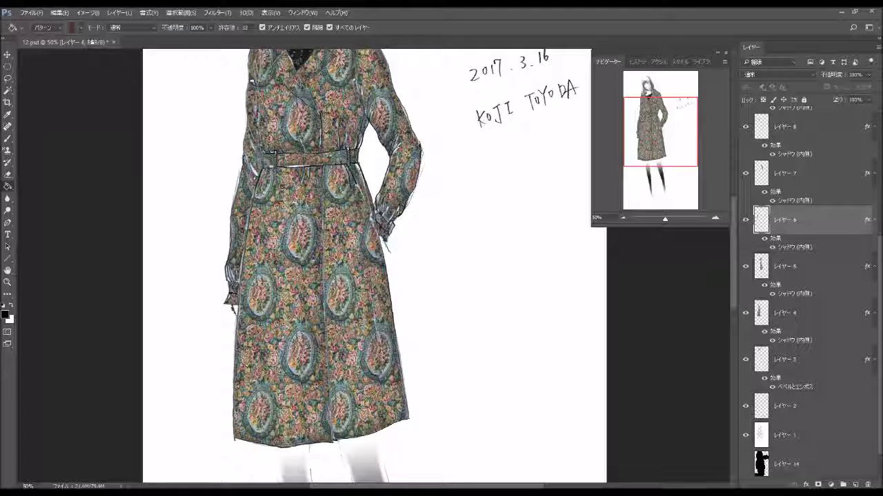
Step: Choose the paisley swatch as the bucket pattern and fill the bare left sleeve cuff
left_click(81, 29)
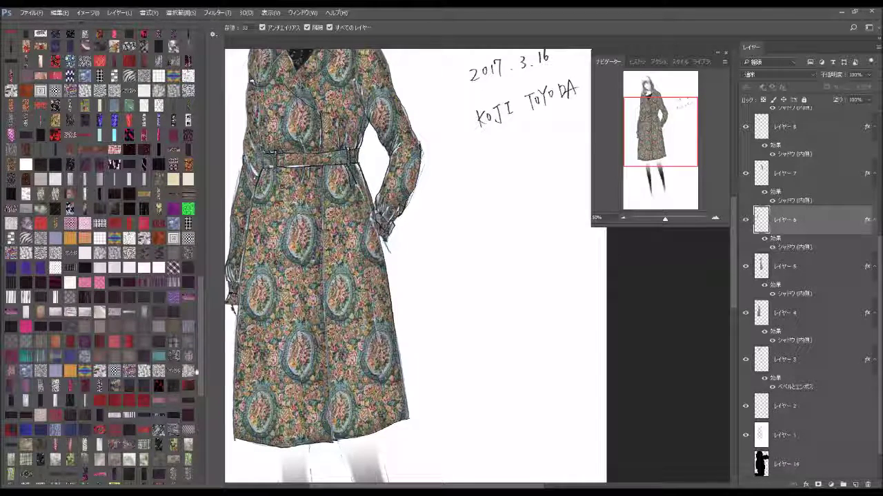
scroll(204, 433, "down", 3)
scroll(204, 433, "down", 5)
left_click(143, 480)
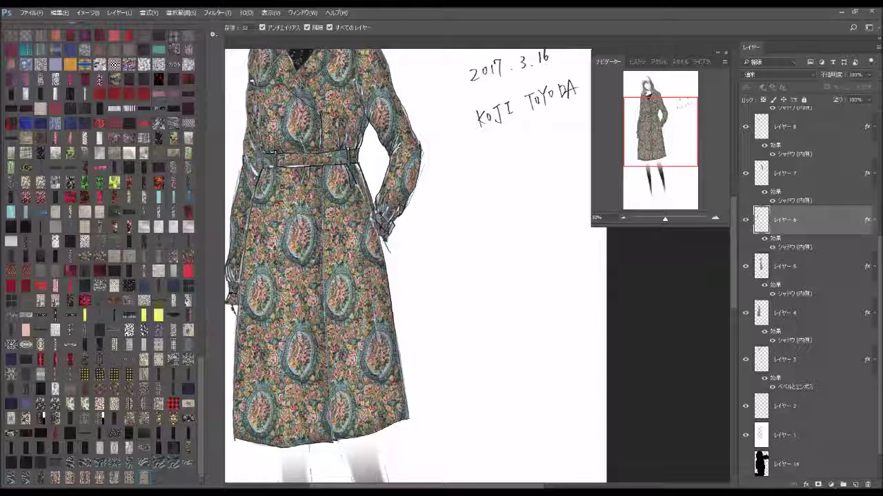
key("Return")
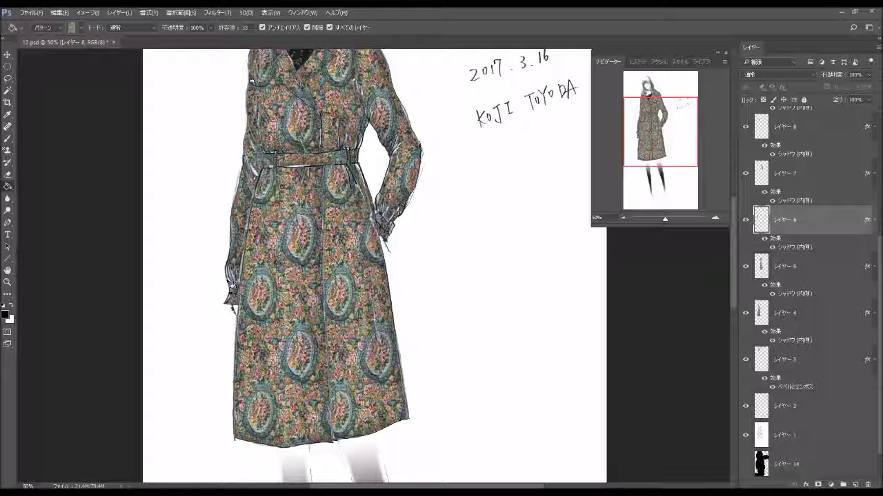
left_click(233, 288)
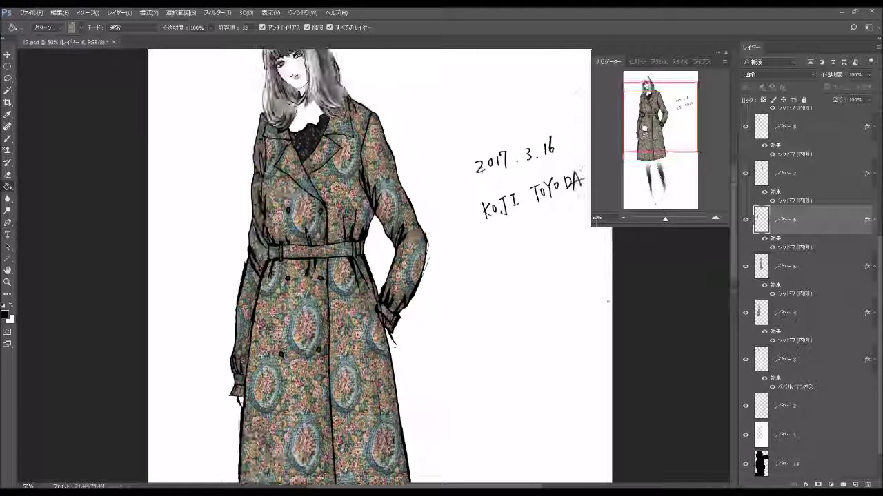
scroll(379, 276, "up", 2)
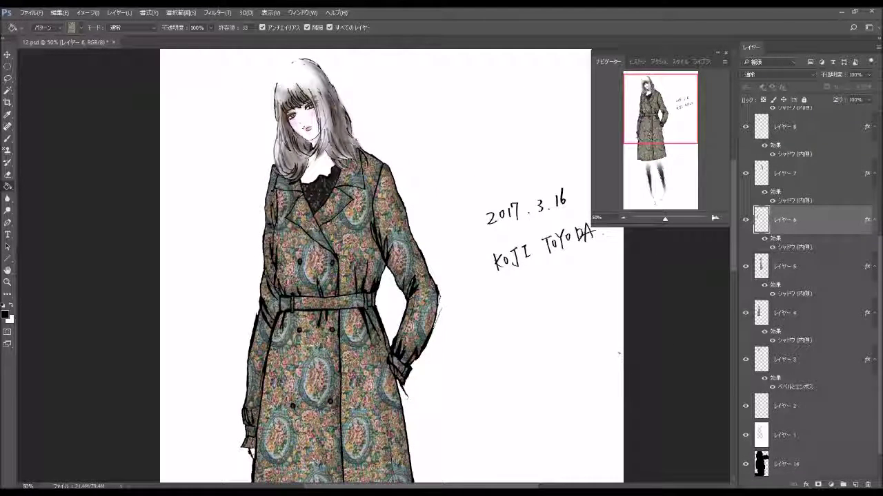
left_click(715, 217)
left_click_drag(645, 132, 634, 121)
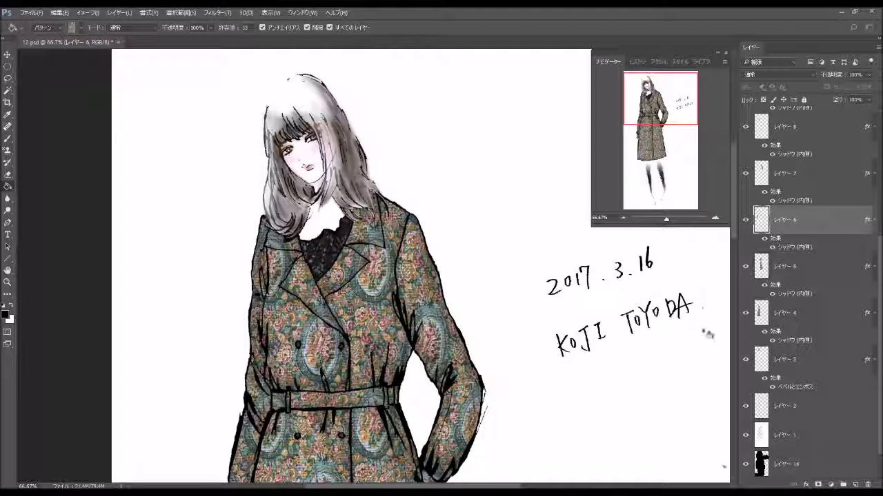
left_click(745, 437)
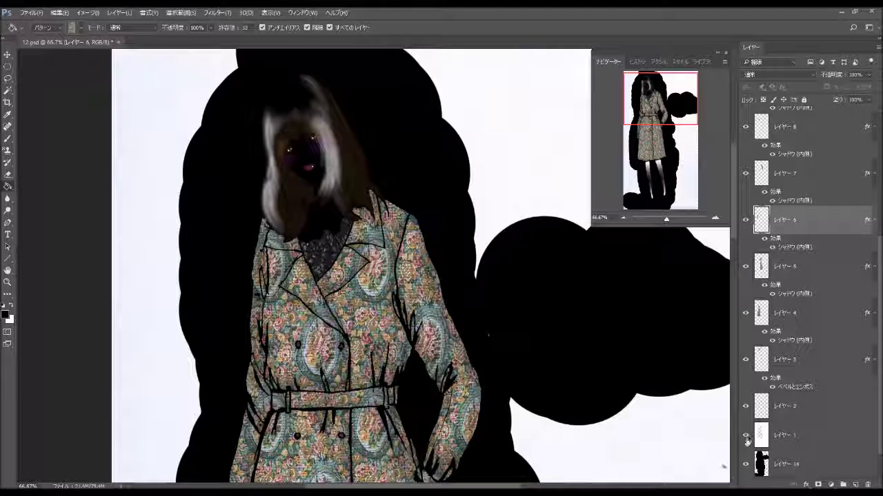
left_click(746, 437)
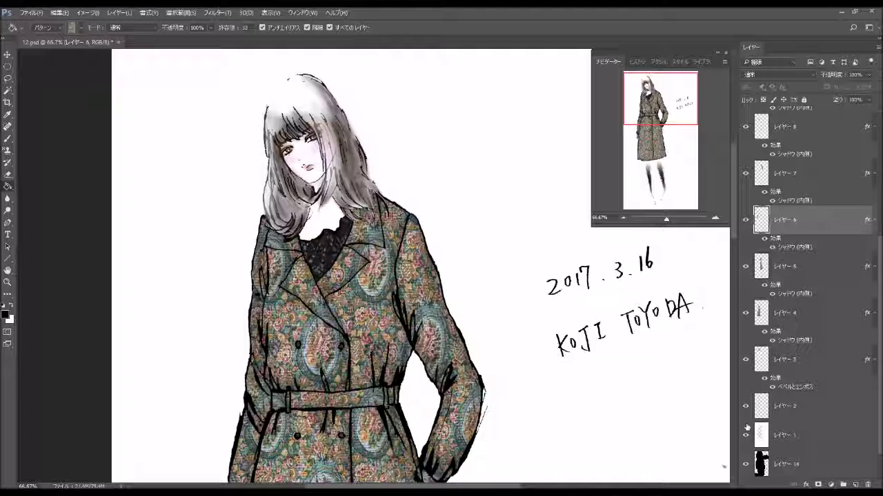
left_click(808, 465)
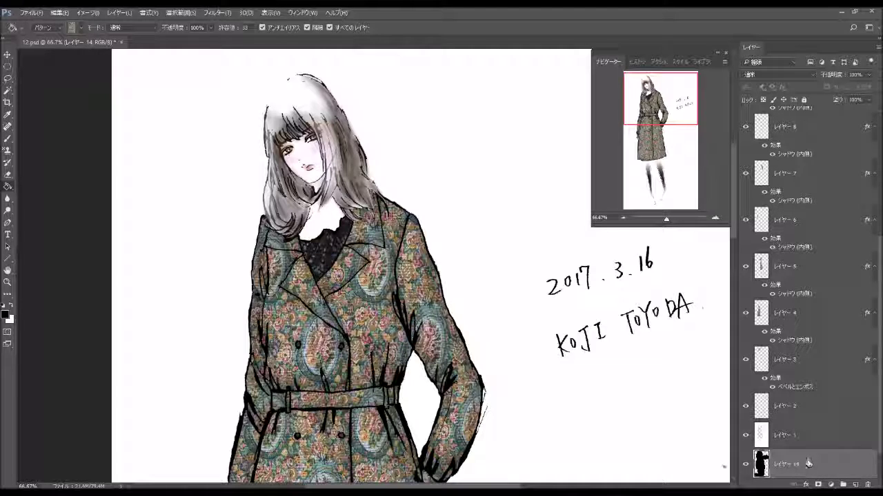
left_click(623, 218)
mouse_move(654, 113)
left_mouse_down()
mouse_move(655, 158)
mouse_move(655, 119)
left_mouse_up()
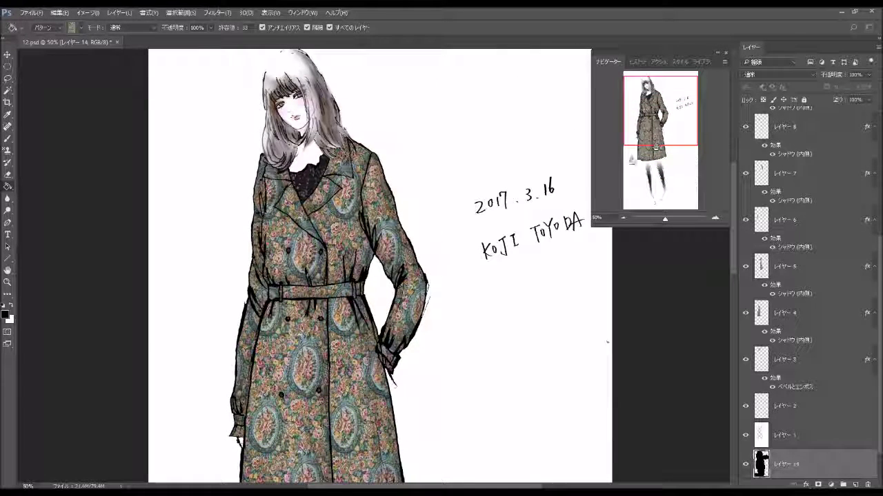
left_click(8, 138)
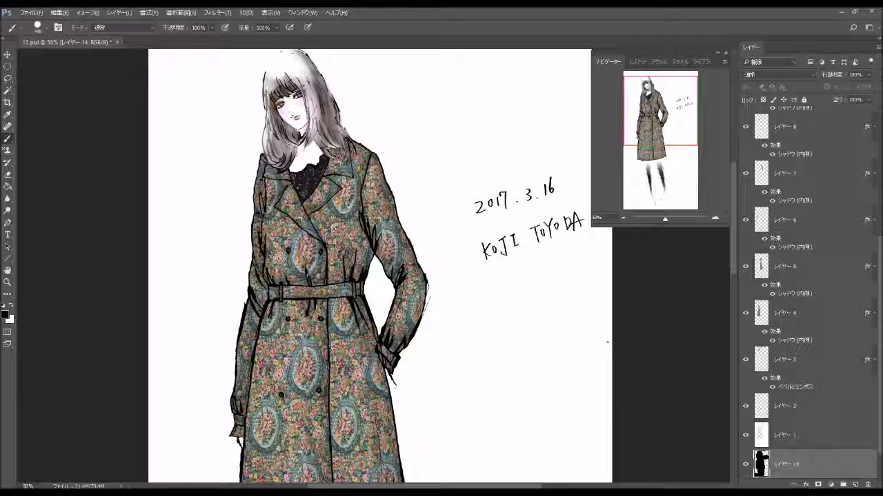
left_click(10, 305)
left_click(820, 436)
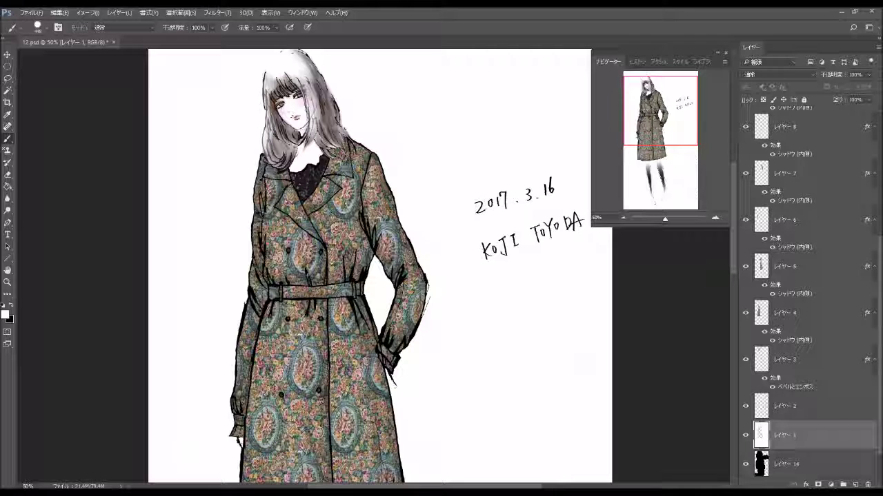
left_click(624, 218)
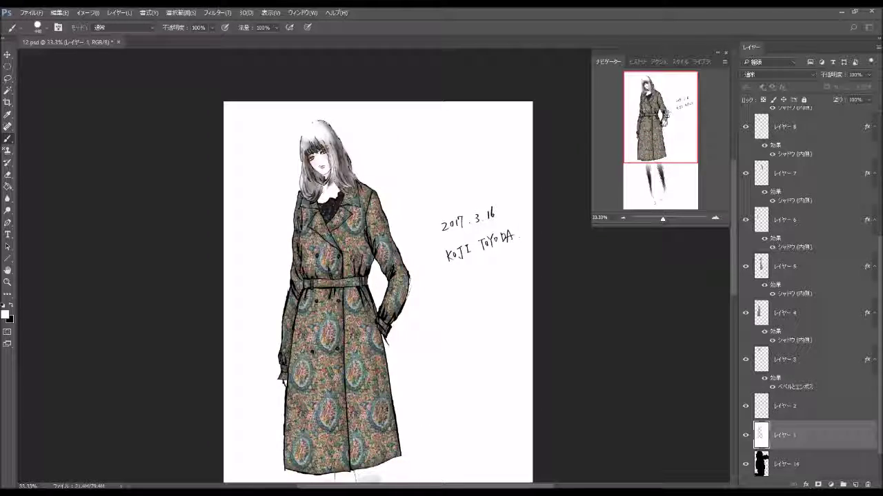
left_click_drag(661, 141, 663, 146)
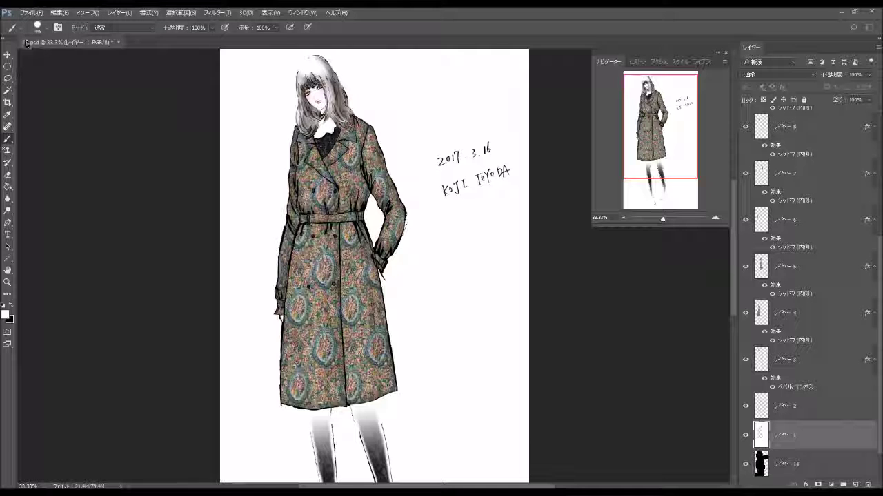
left_click(7, 54)
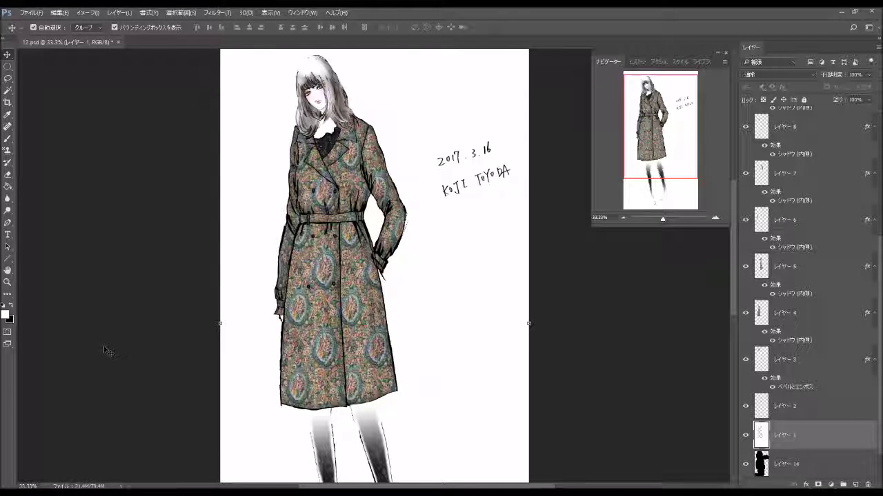